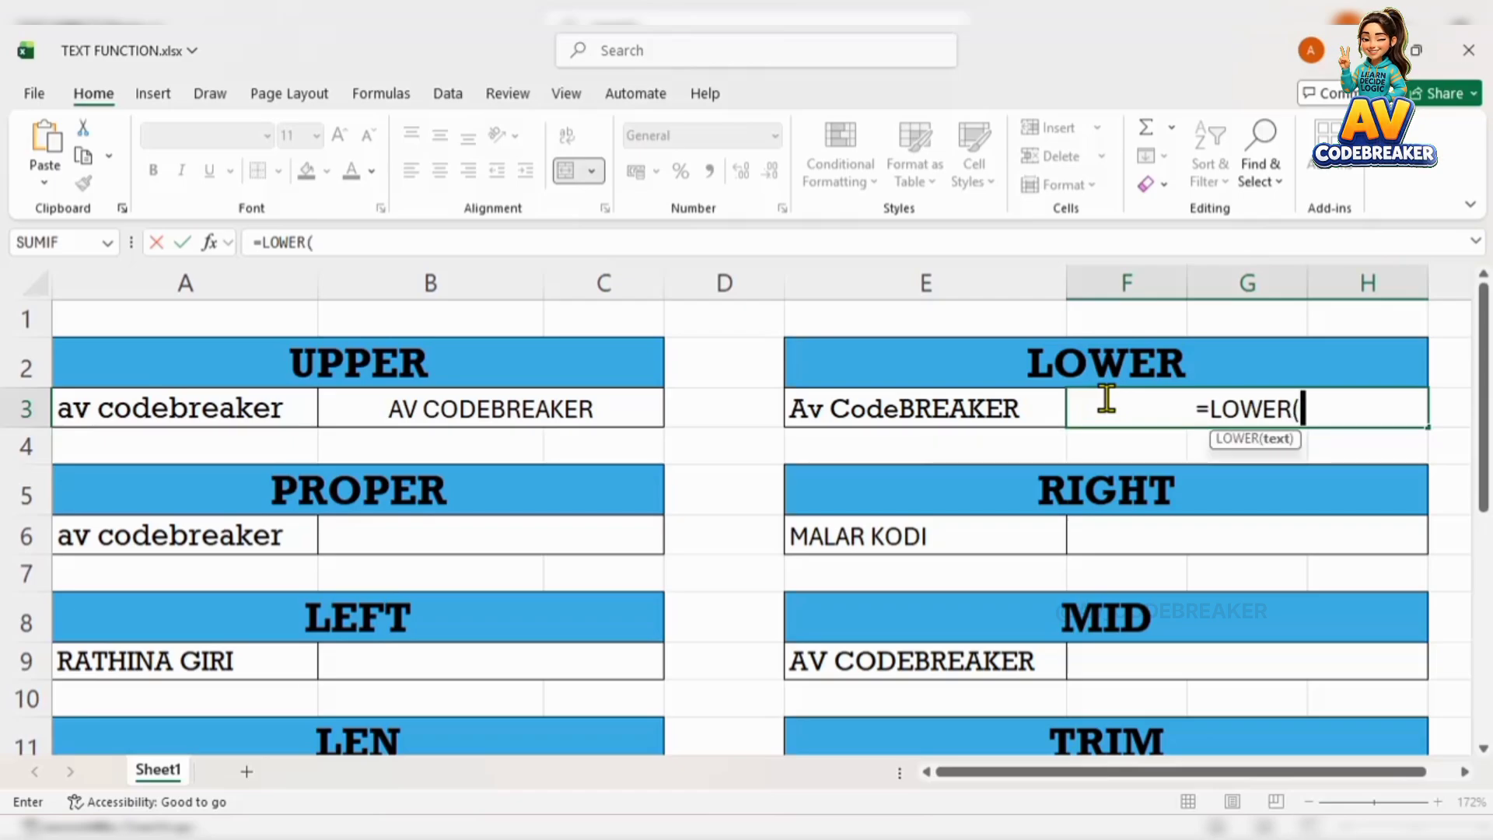
Step: Complete the LOWER formula in F3 with E3 as its text argument to convert that text to lowercase
{"action": "left_click", "coordinate": [997, 400]}
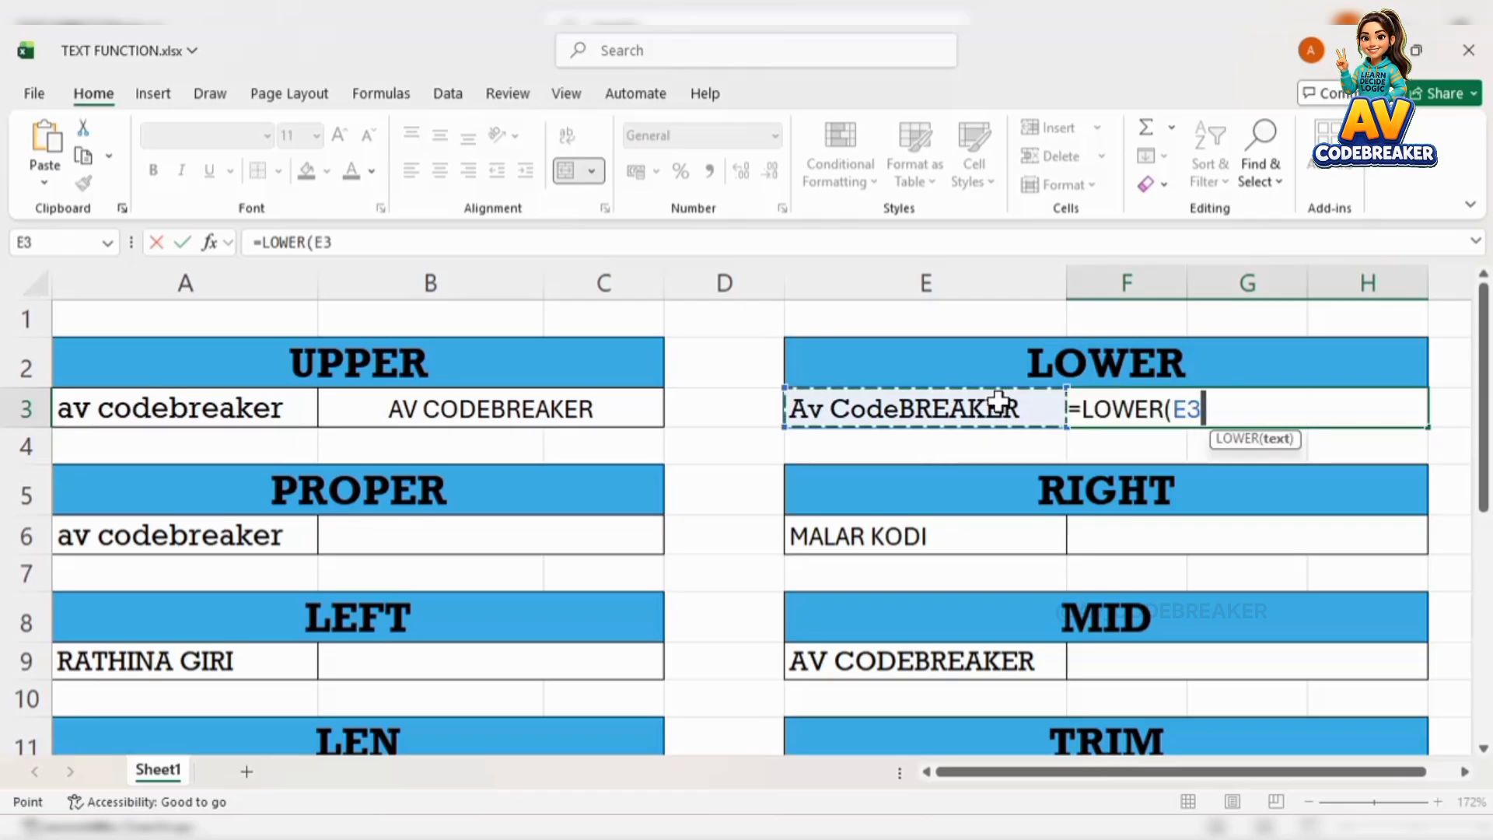
{"action": "key", "text": "Return"}
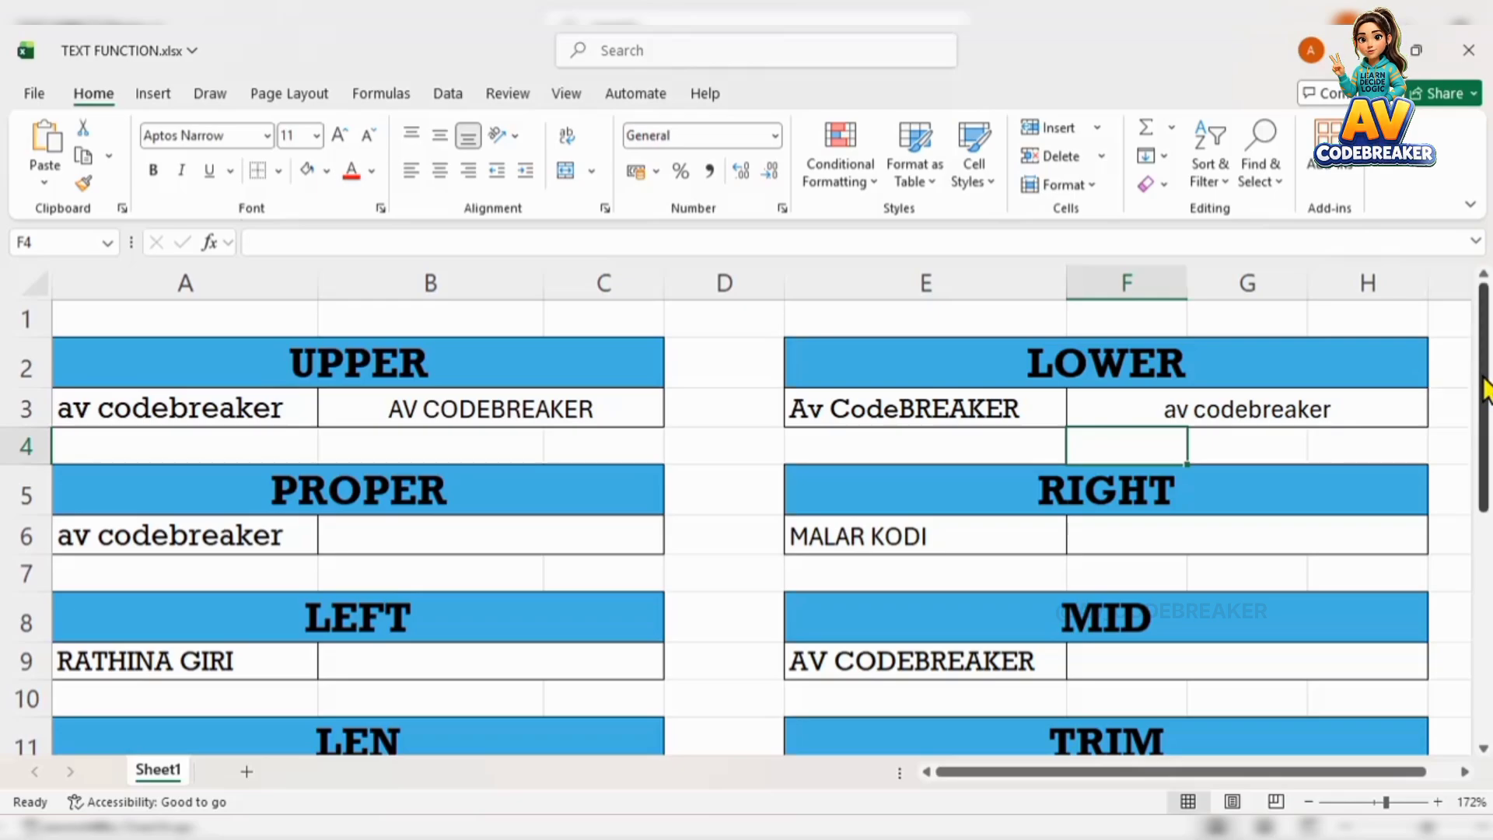
Step: Enter =PROPER(A6) in cell B6 to capitalize each word of the text beside it
{"action": "left_click_drag", "start_coordinate": [1485, 387], "coordinate": [1485, 468]}
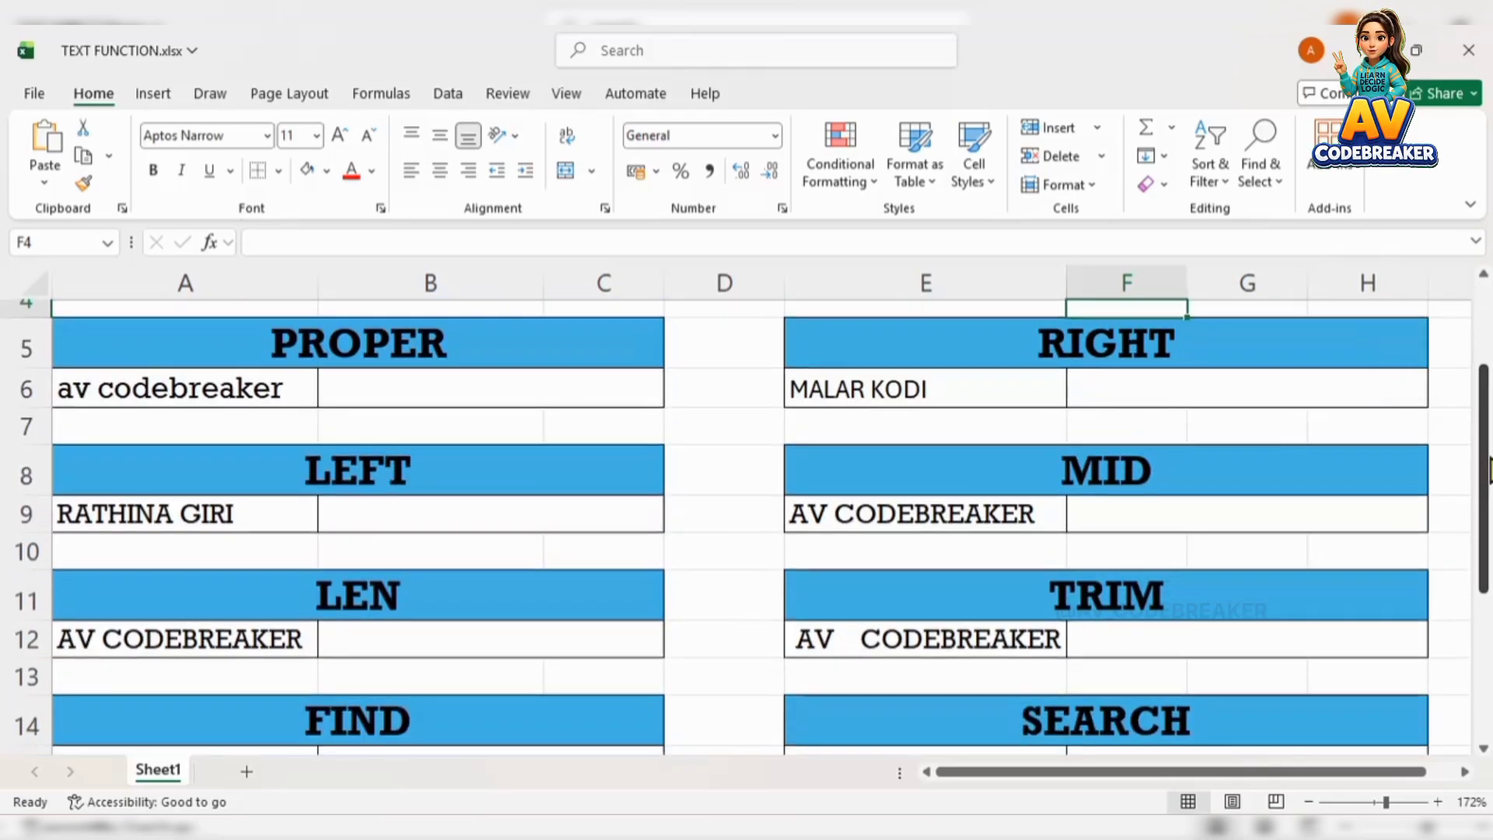
{"action": "left_click", "coordinate": [615, 382]}
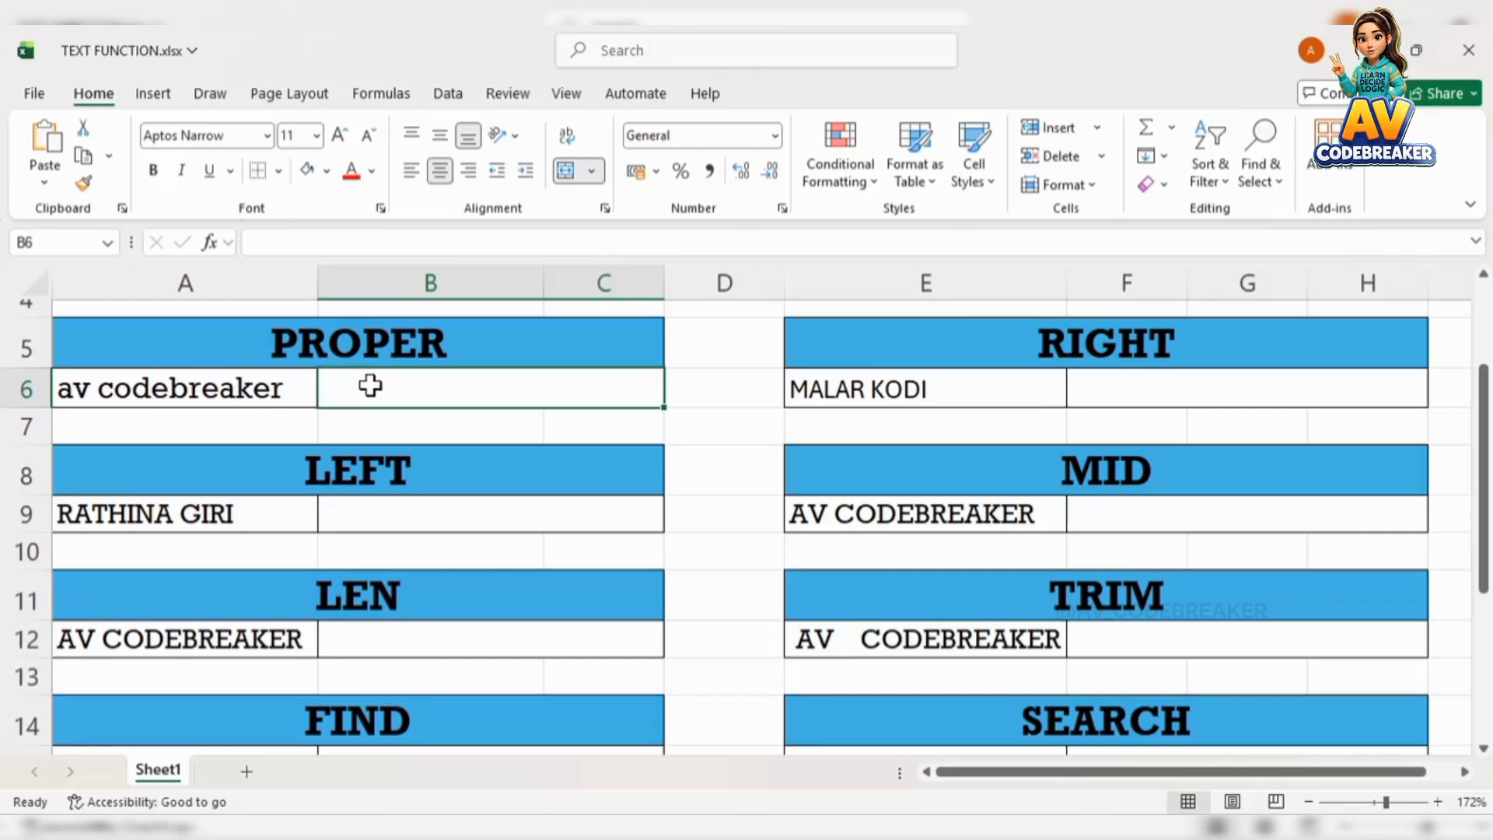
{"action": "type", "text": "=PRO"}
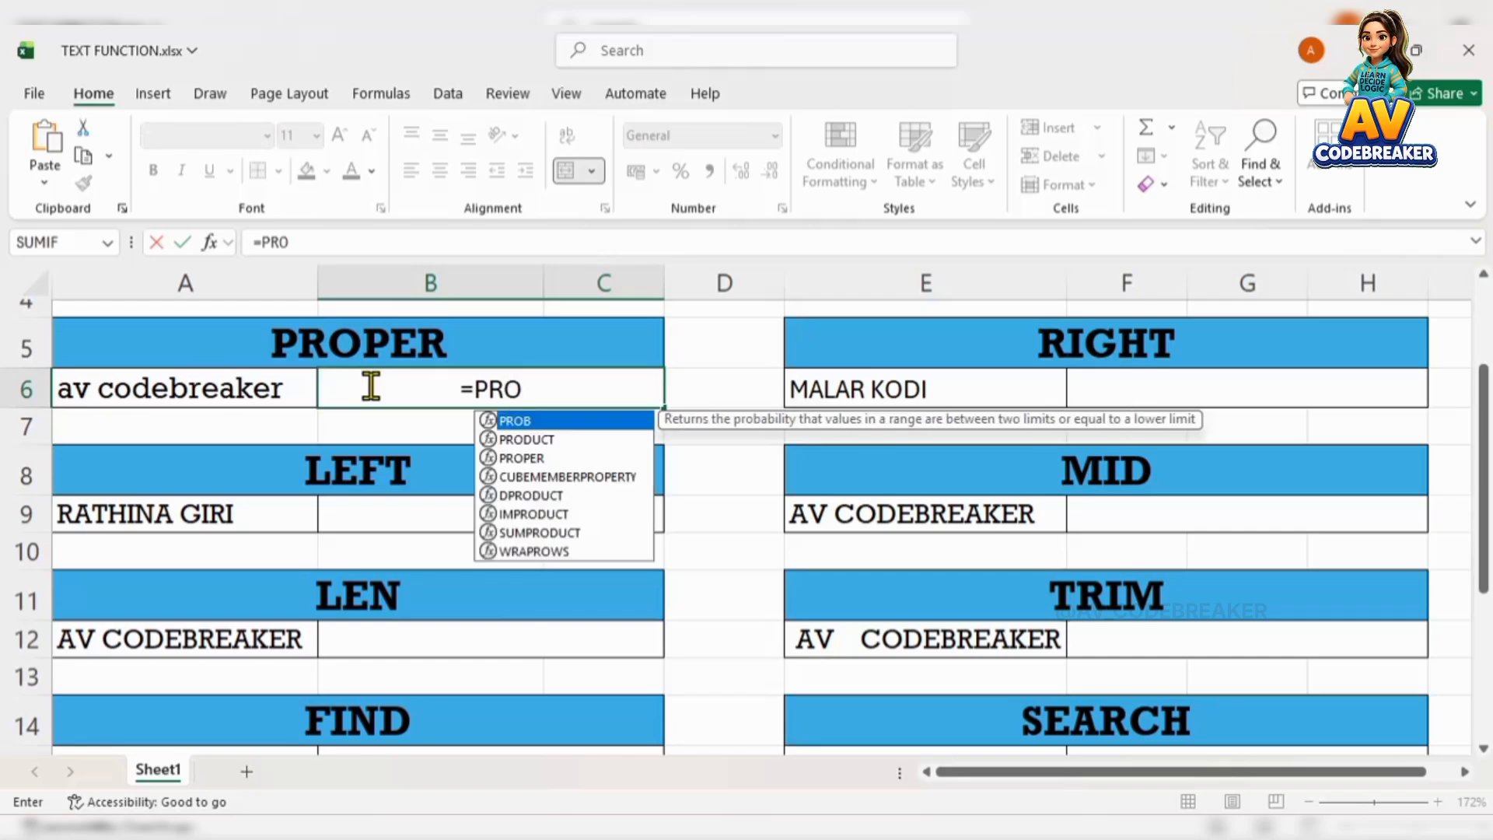
{"action": "double_click", "coordinate": [509, 458]}
{"action": "left_click", "coordinate": [258, 391]}
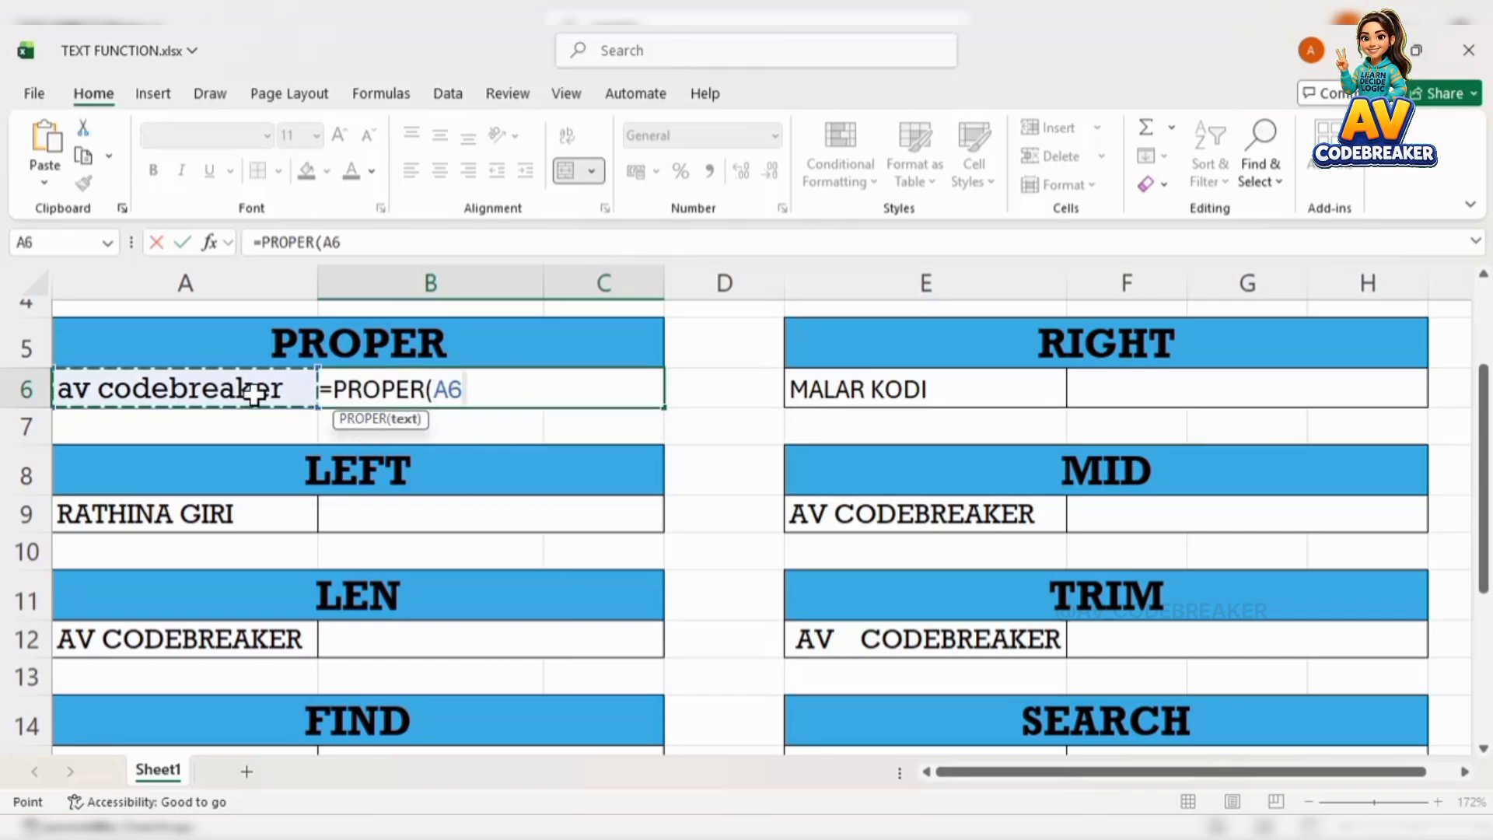
{"action": "type", "text": ")"}
{"action": "key", "text": "Return"}
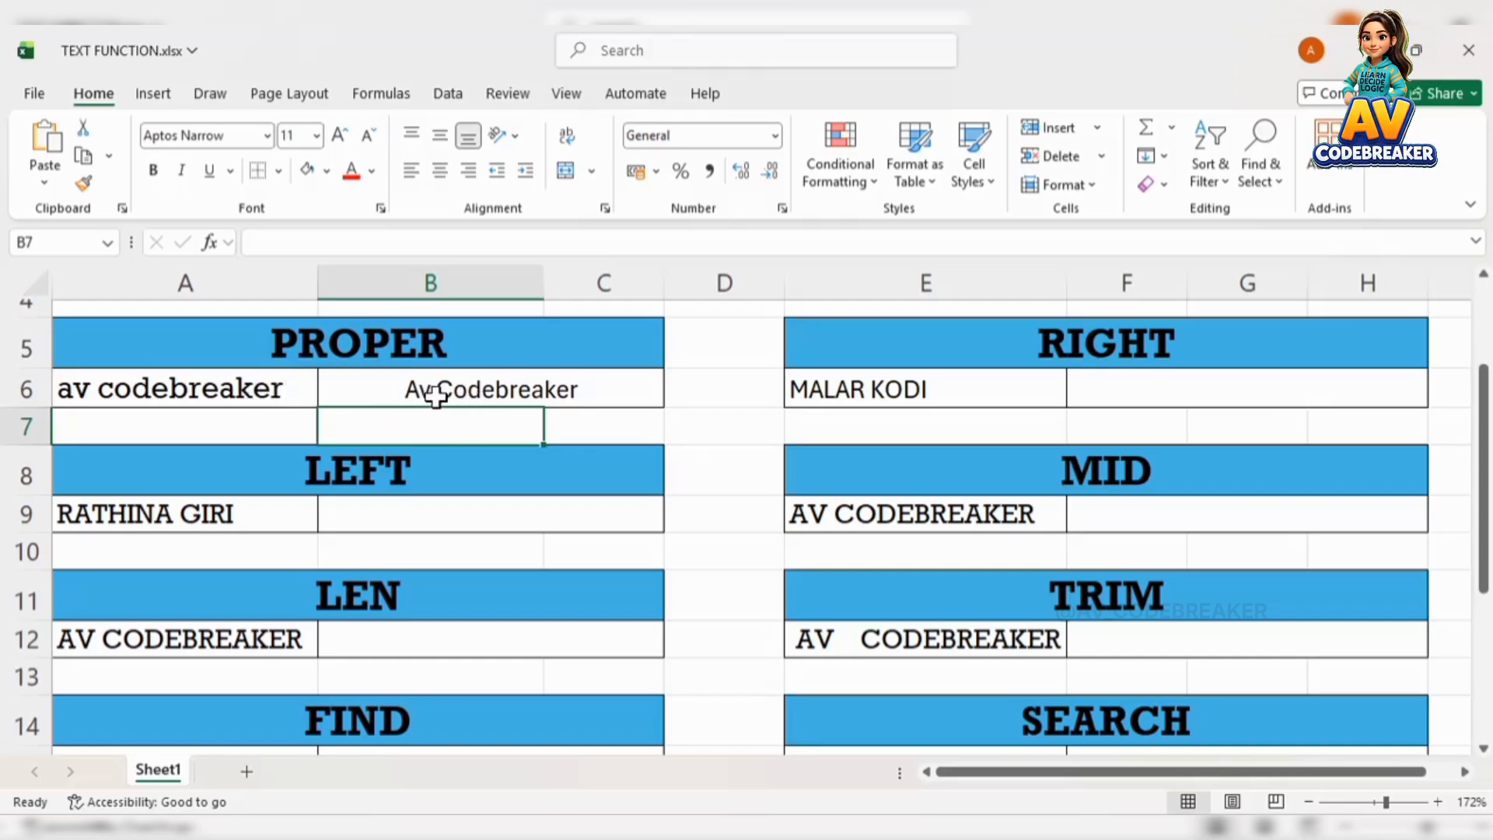
Step: Enter =RIGHT(E6,4) in cell F6 to extract the last four characters, and dismiss the sharing-link notification
{"action": "left_click", "coordinate": [1125, 386]}
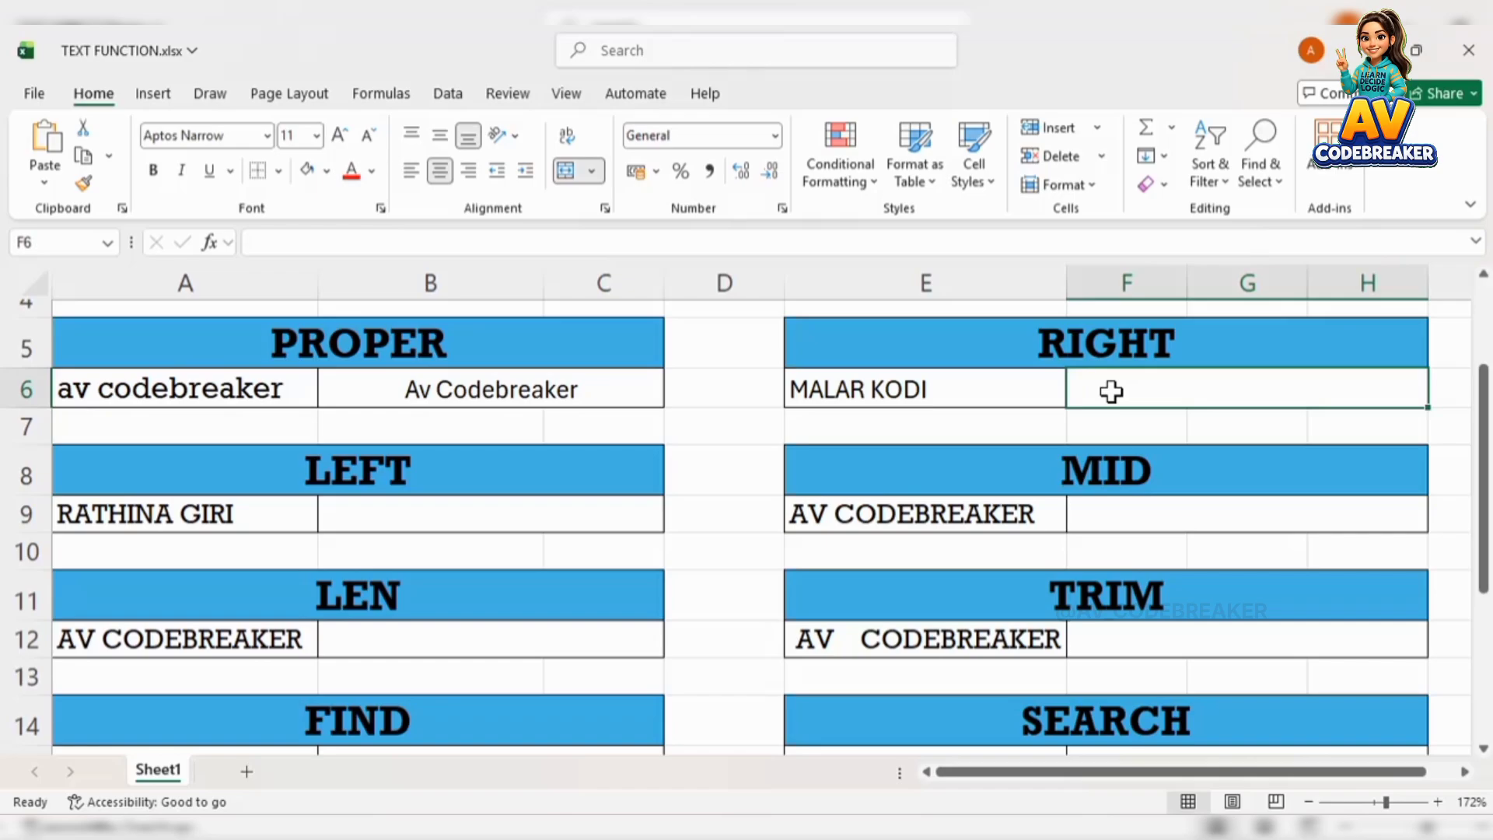
{"action": "type", "text": "=RI"}
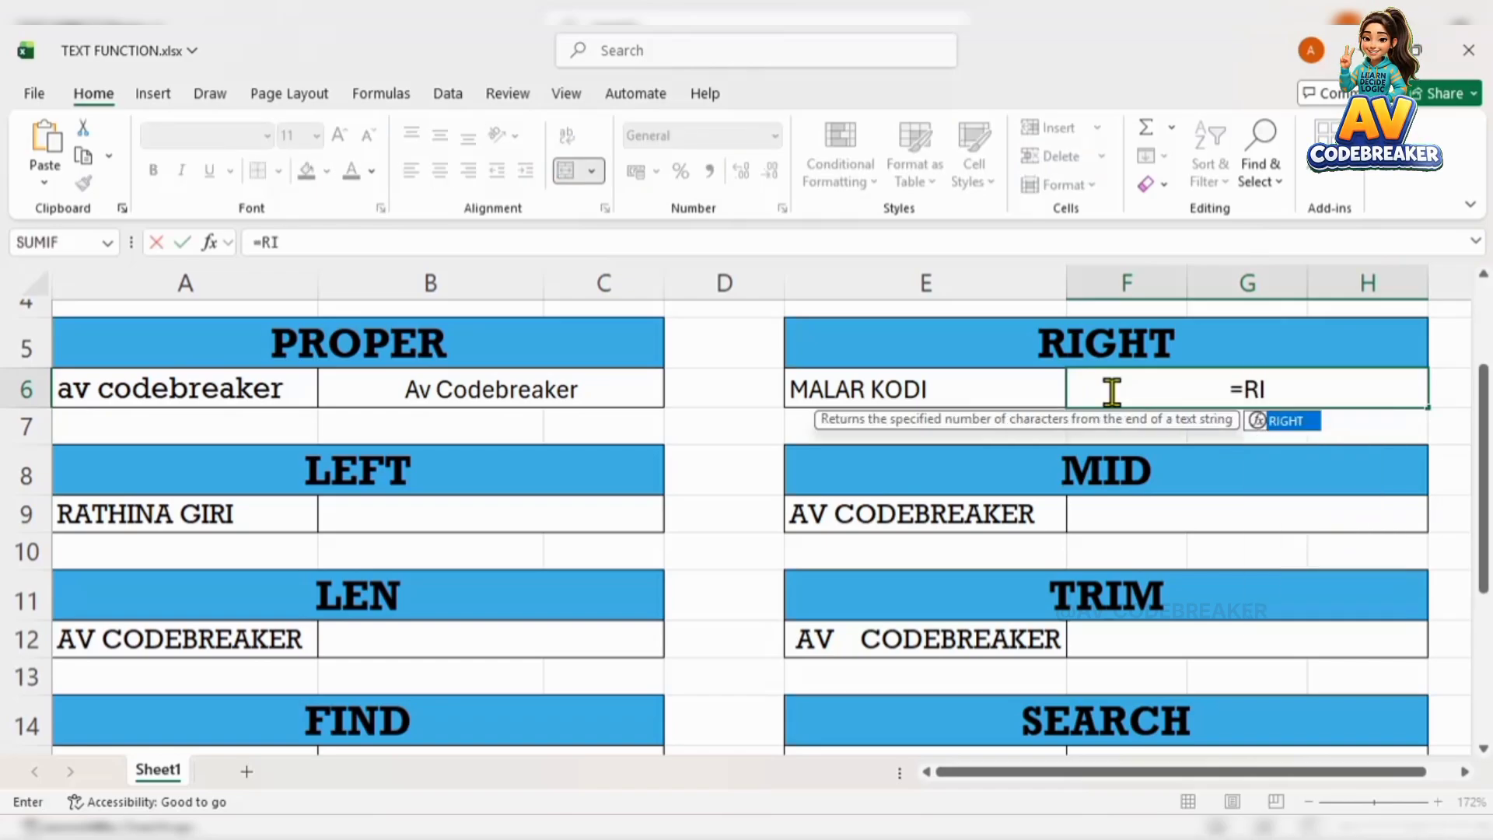
{"action": "double_click", "coordinate": [1290, 423]}
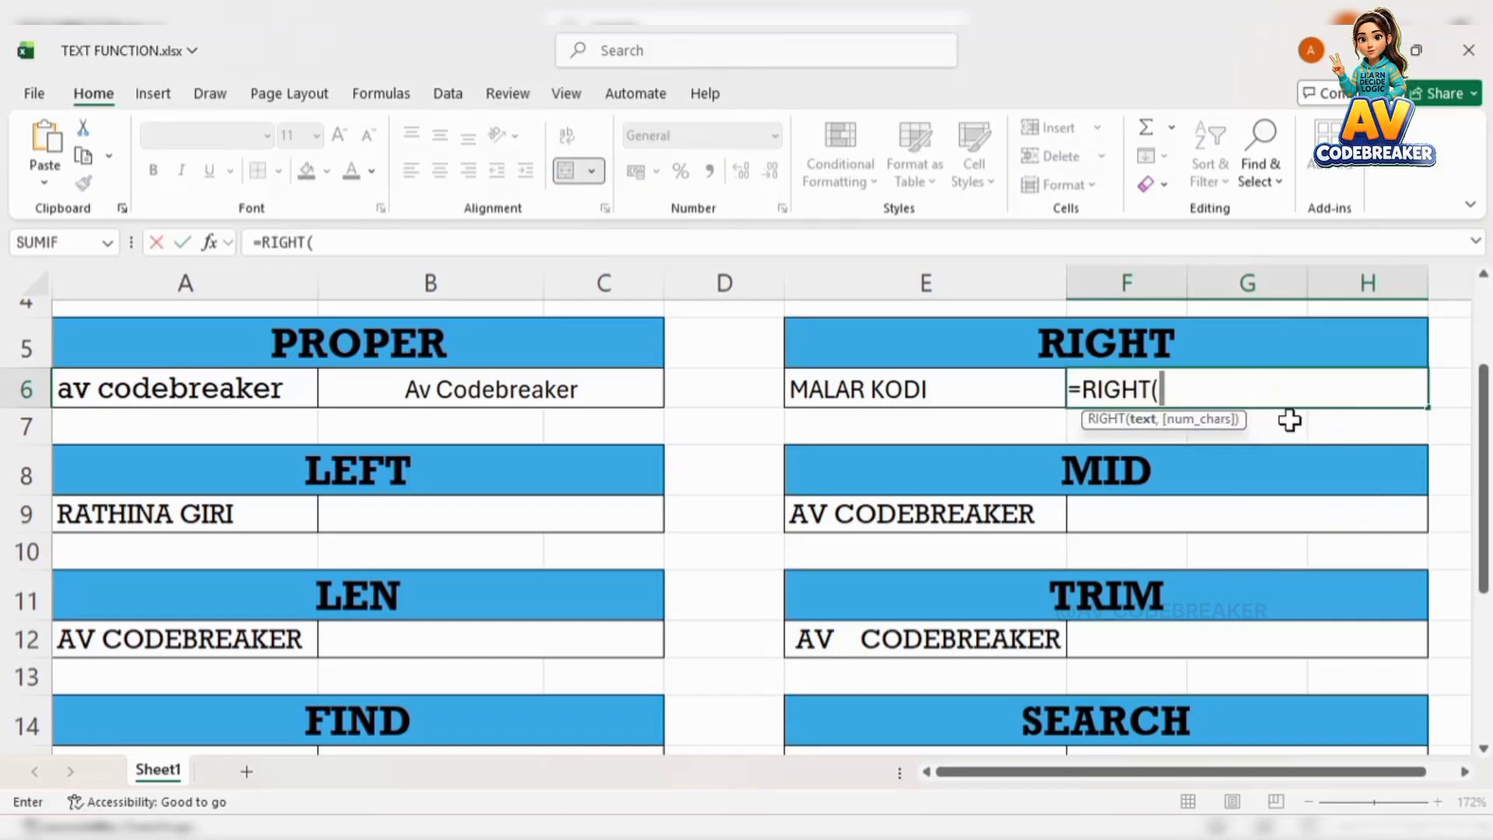
{"action": "left_click", "coordinate": [979, 380]}
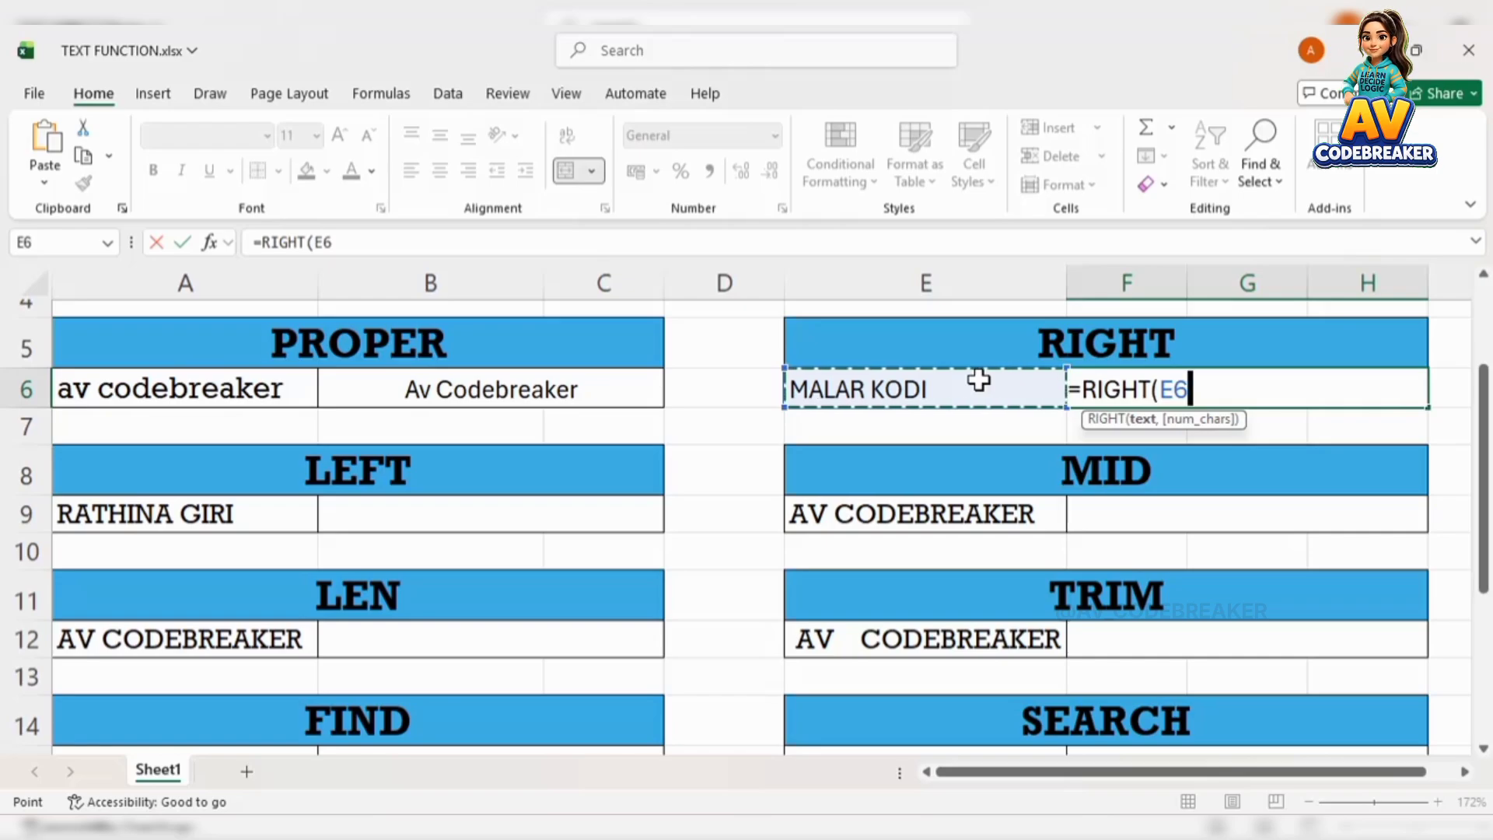
{"action": "type", "text": ","}
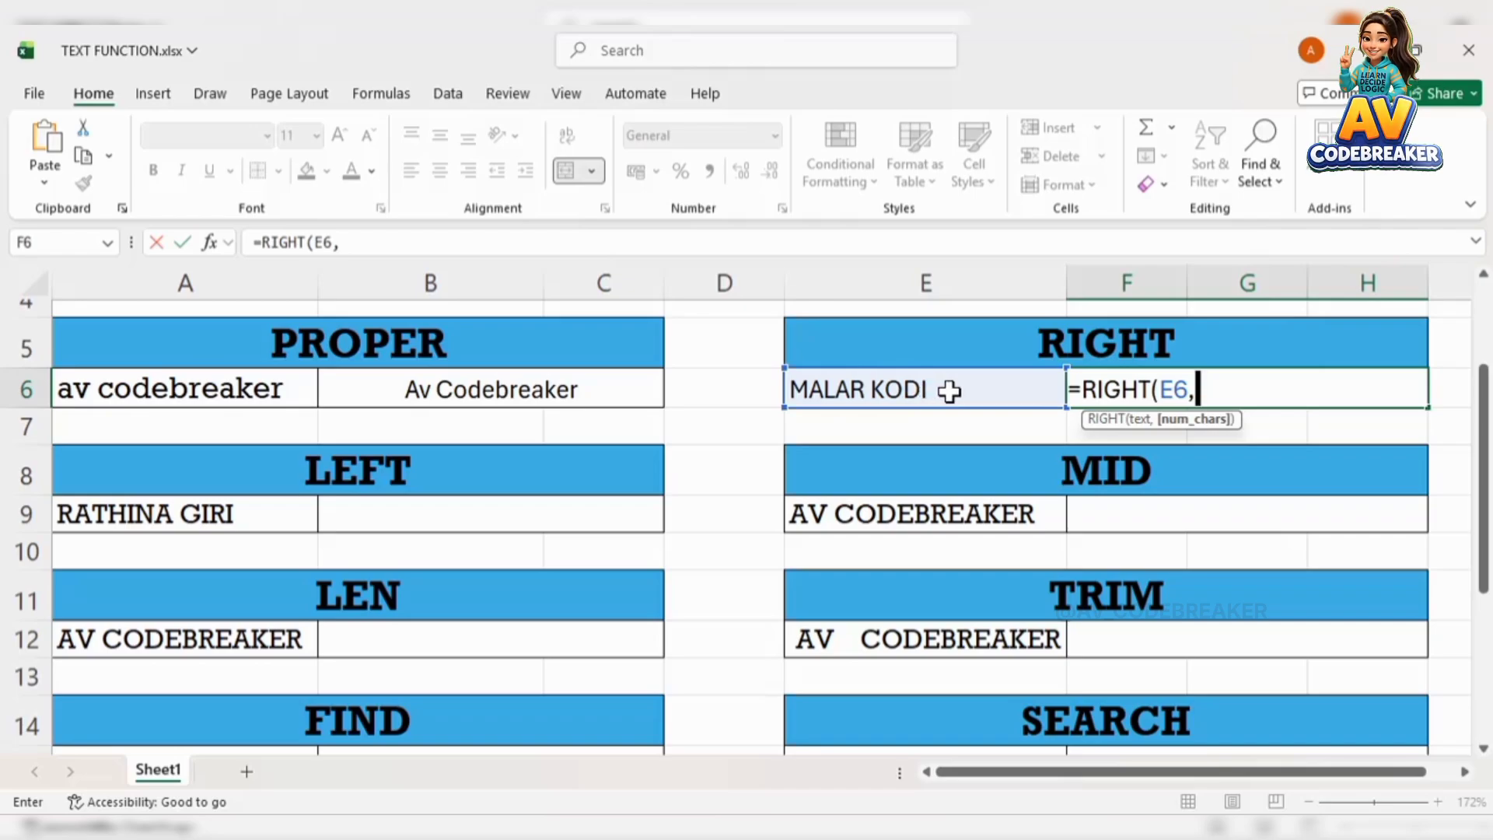
{"action": "type", "text": "4"}
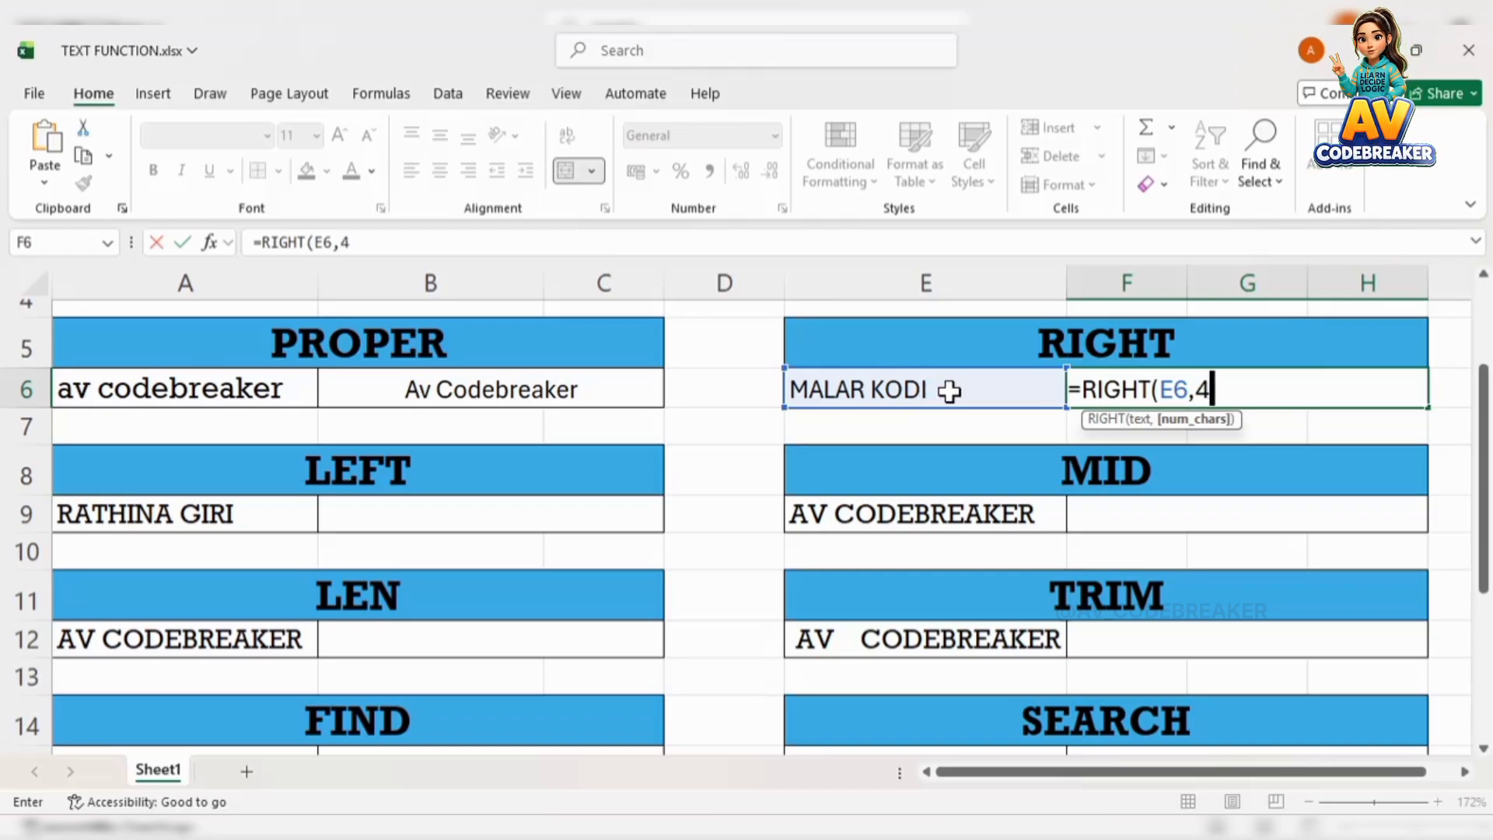
{"action": "type", "text": ")"}
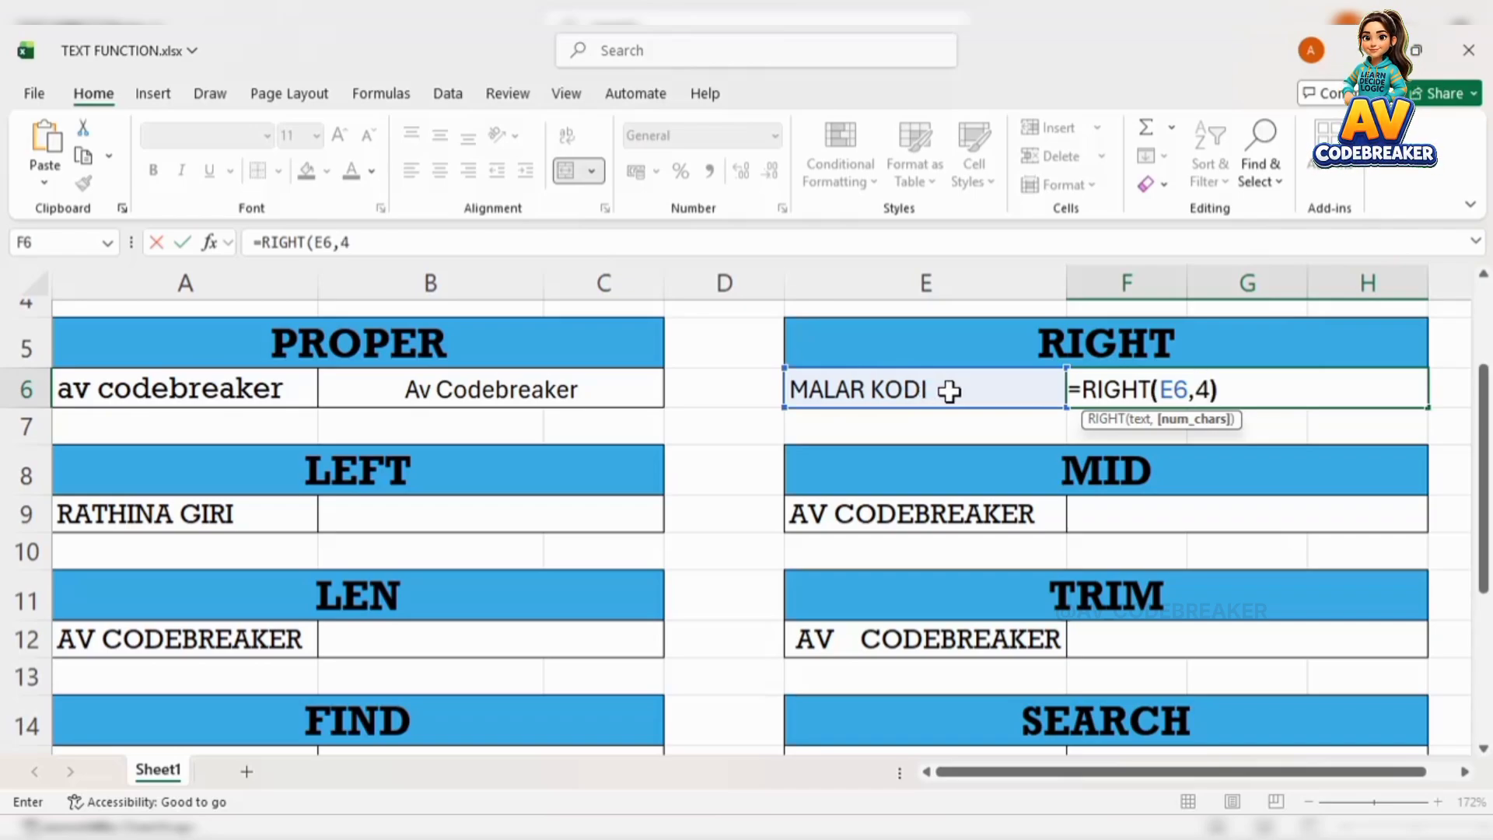
{"action": "key", "text": "Return"}
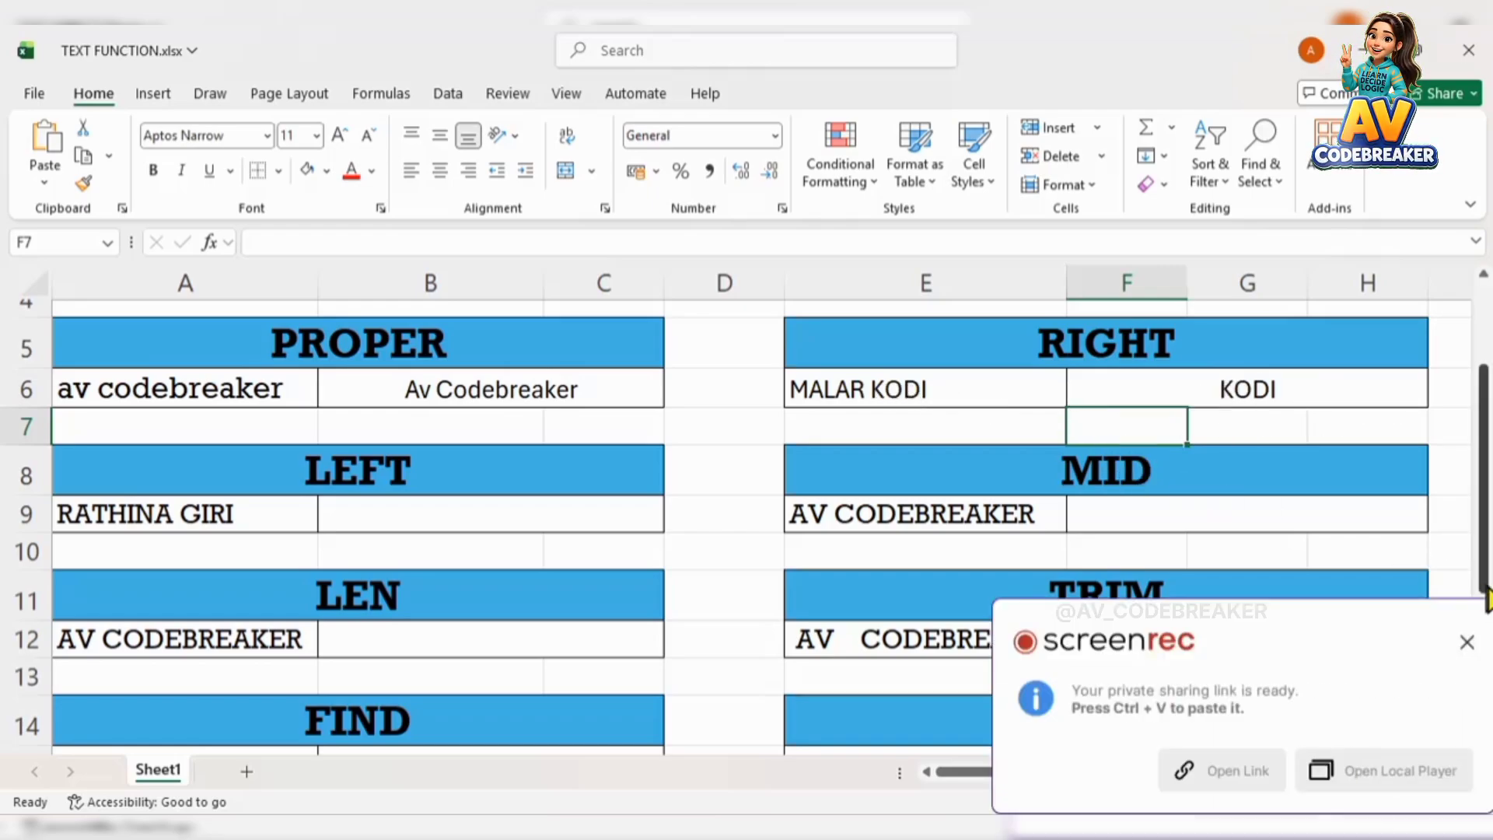
{"action": "left_click", "coordinate": [1465, 641]}
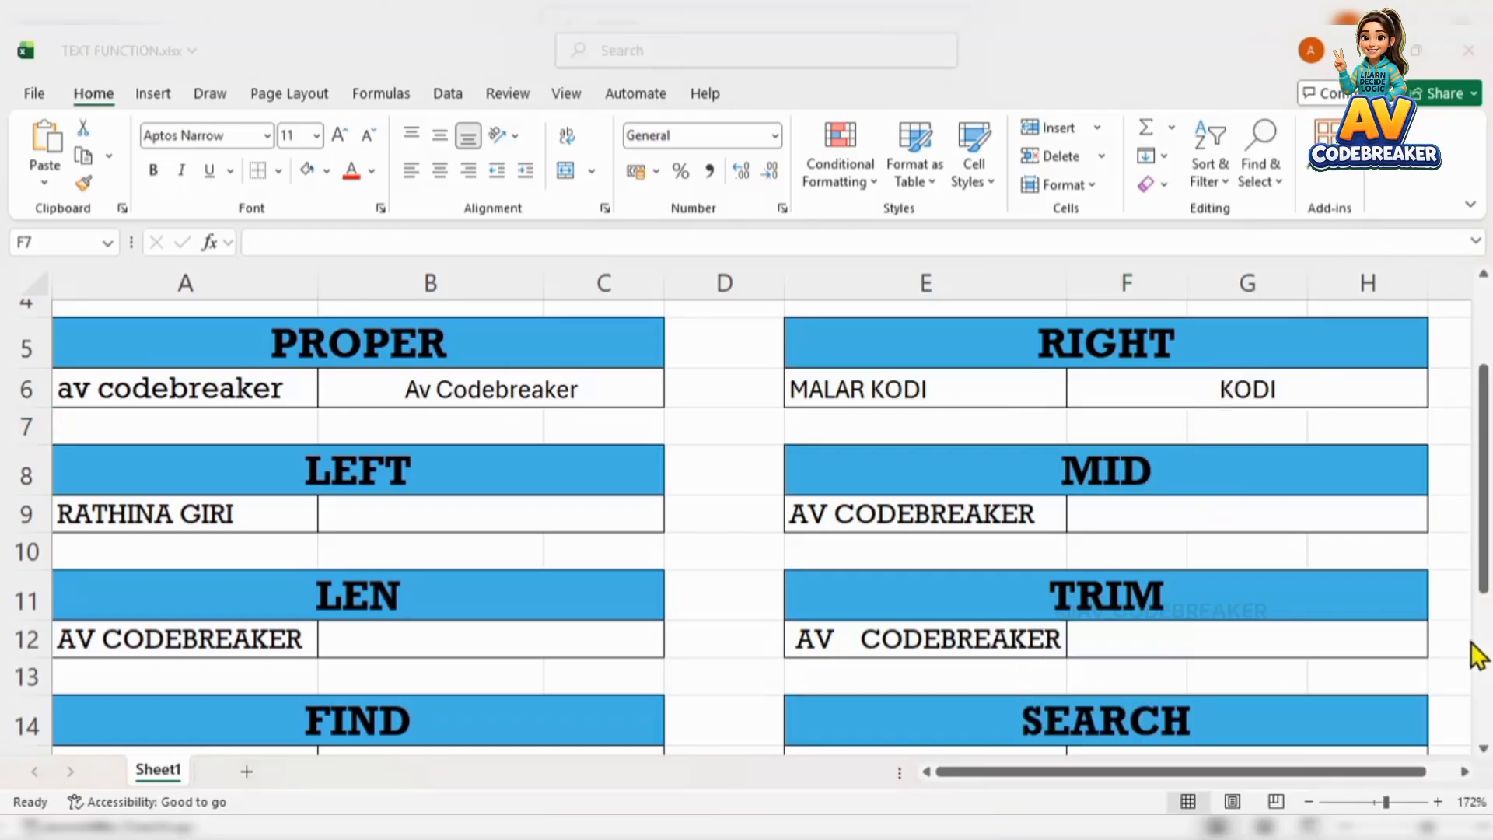
Step: Enter =LEFT(A9,5) in cell B9 to extract the first five characters of the text in A9
{"action": "left_click", "coordinate": [480, 510]}
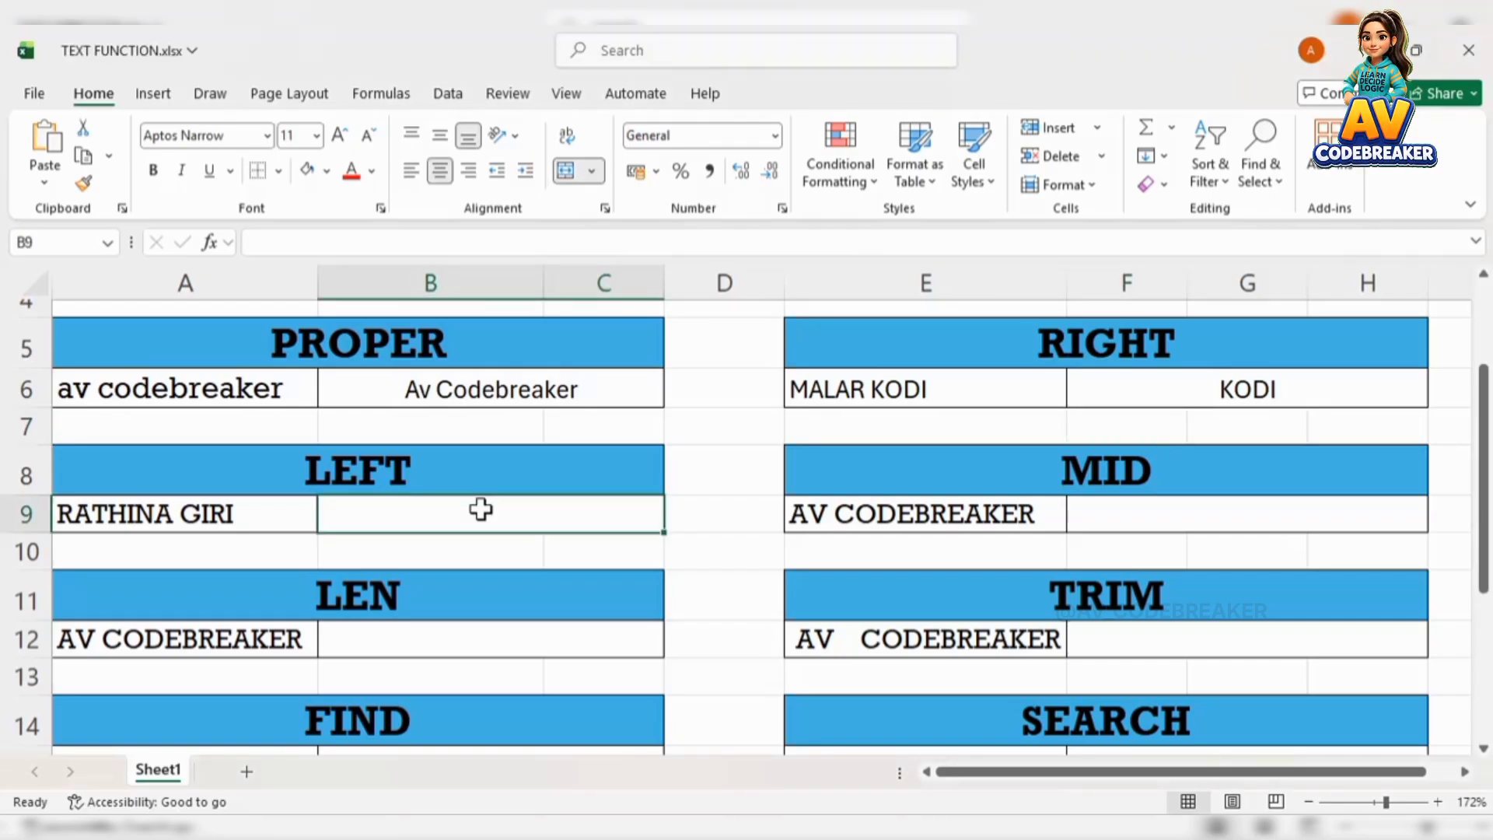
{"action": "type", "text": "=LE"}
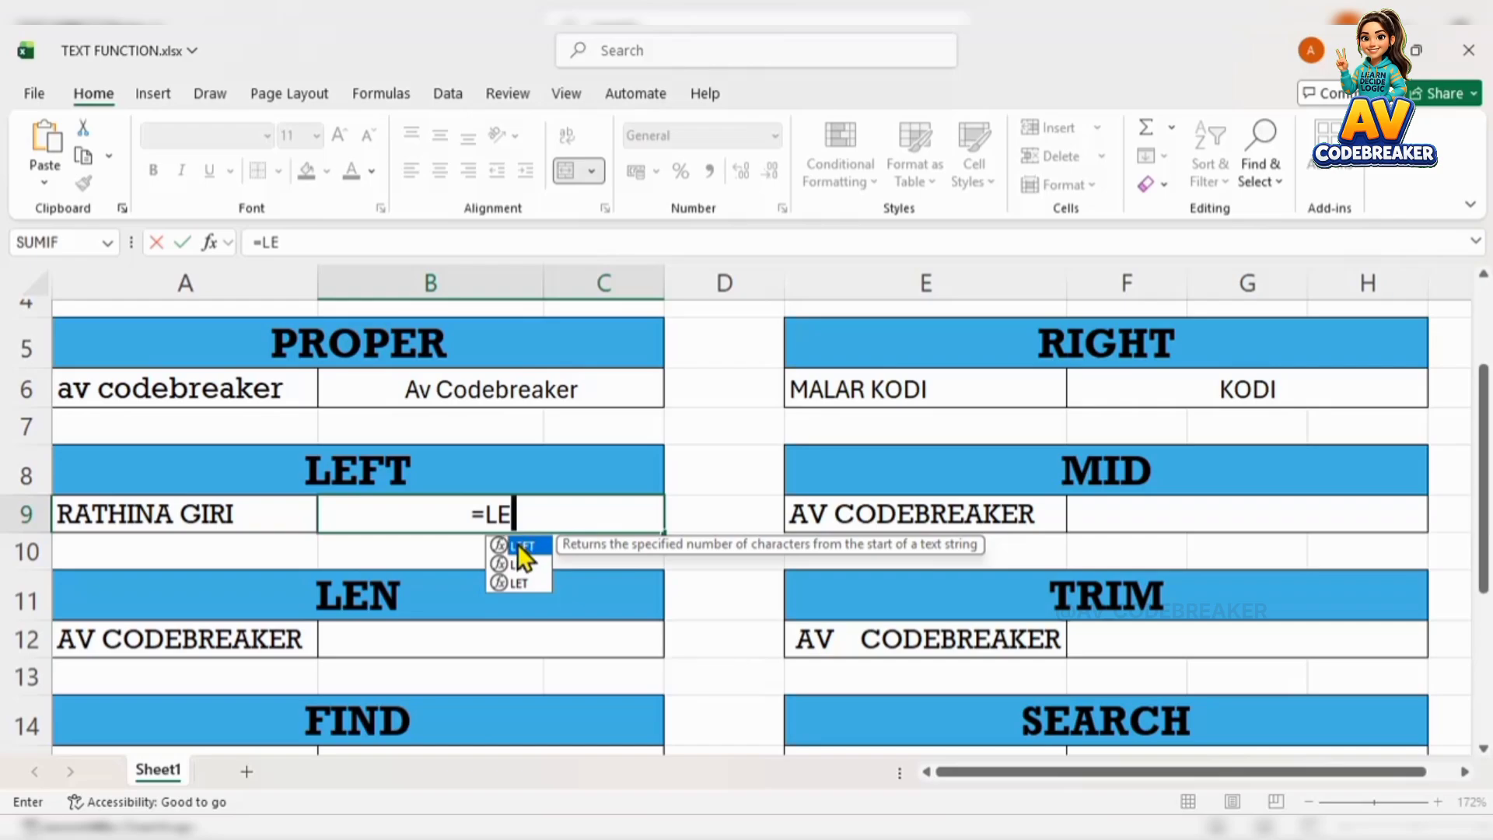
{"action": "double_click", "coordinate": [516, 543]}
{"action": "left_click", "coordinate": [270, 518]}
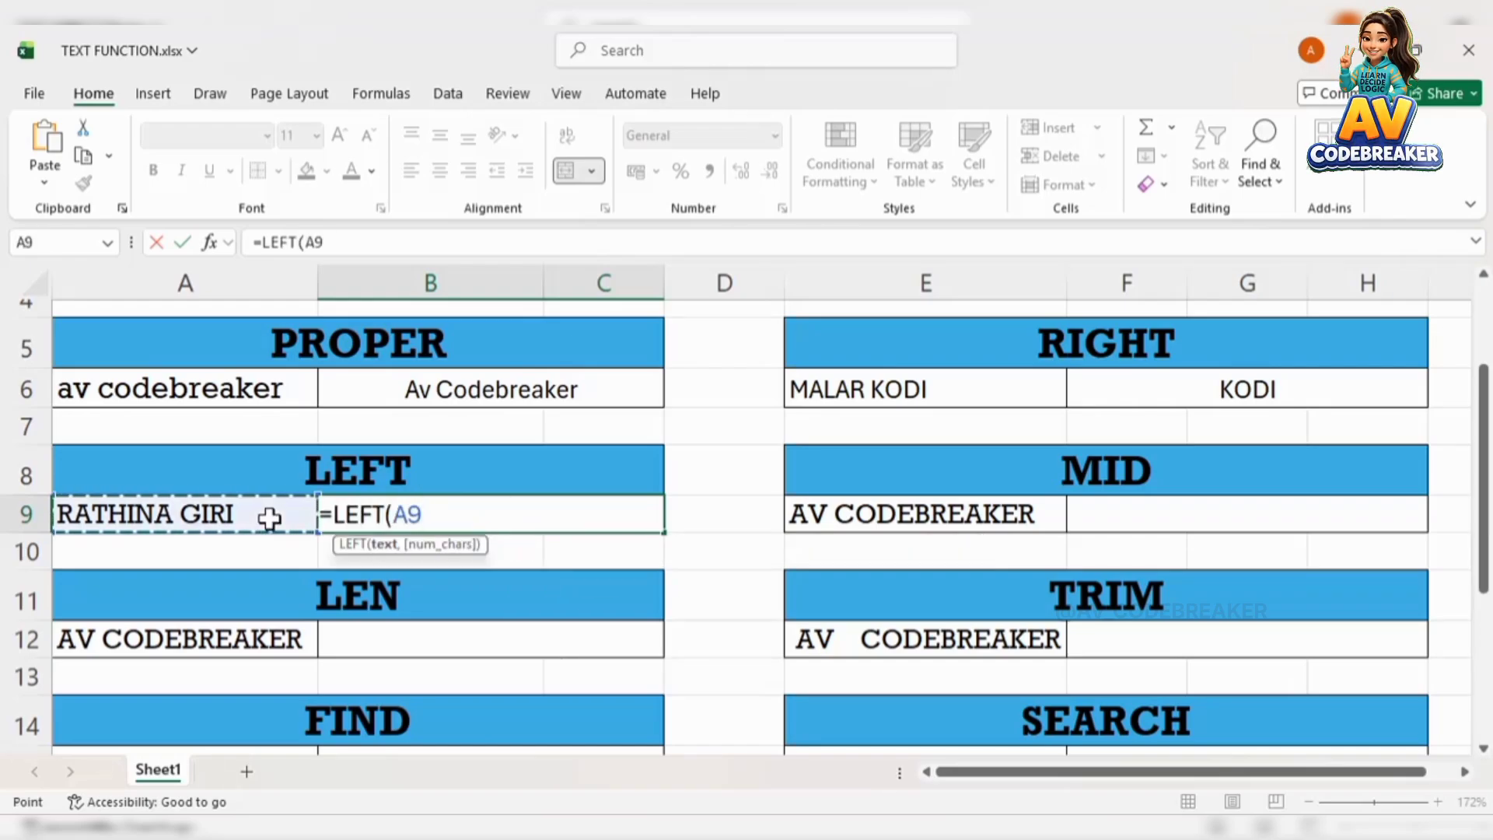
{"action": "type", "text": ","}
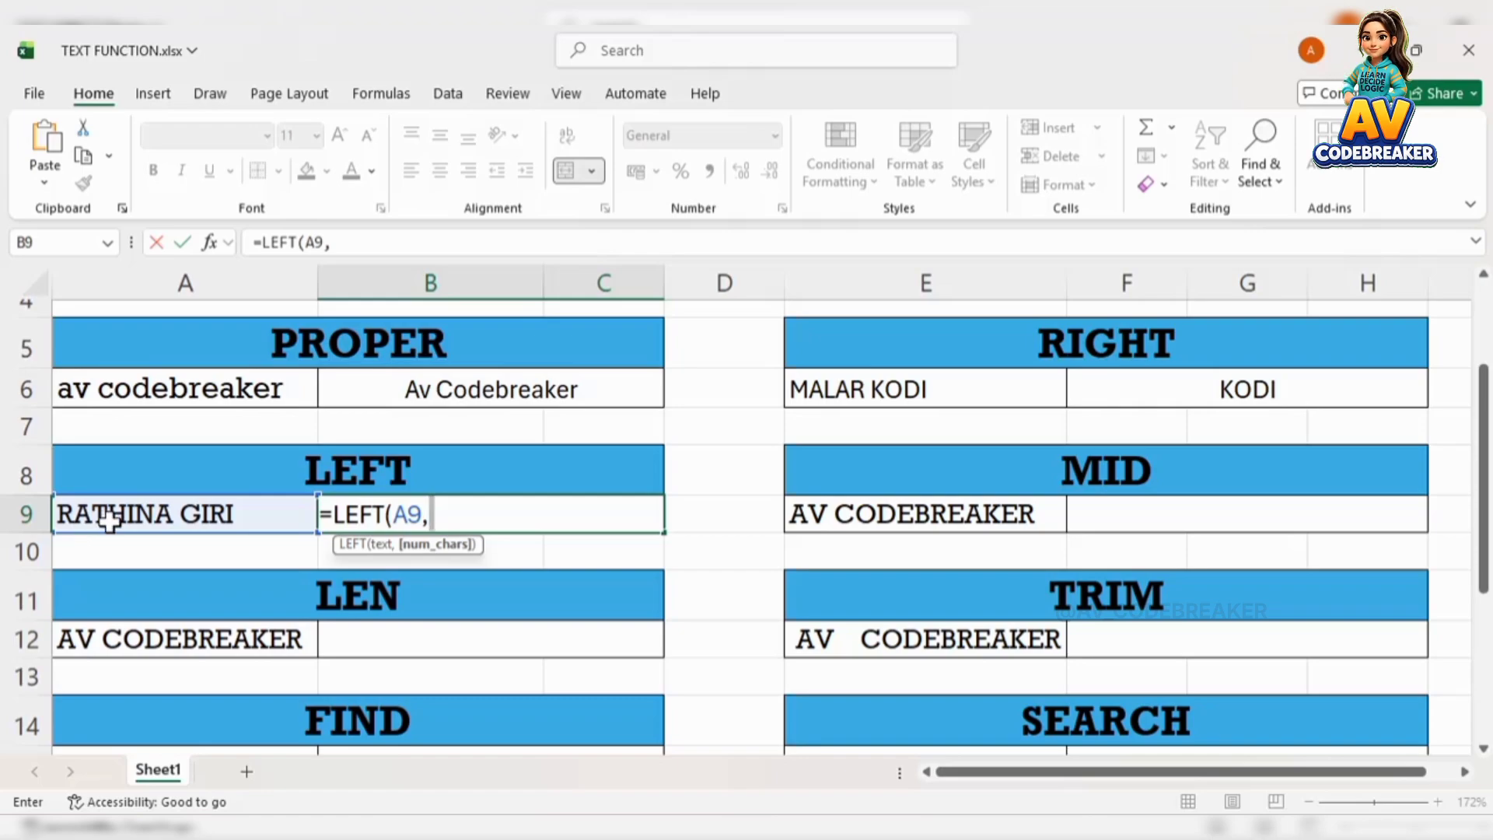
{"action": "type", "text": "5)"}
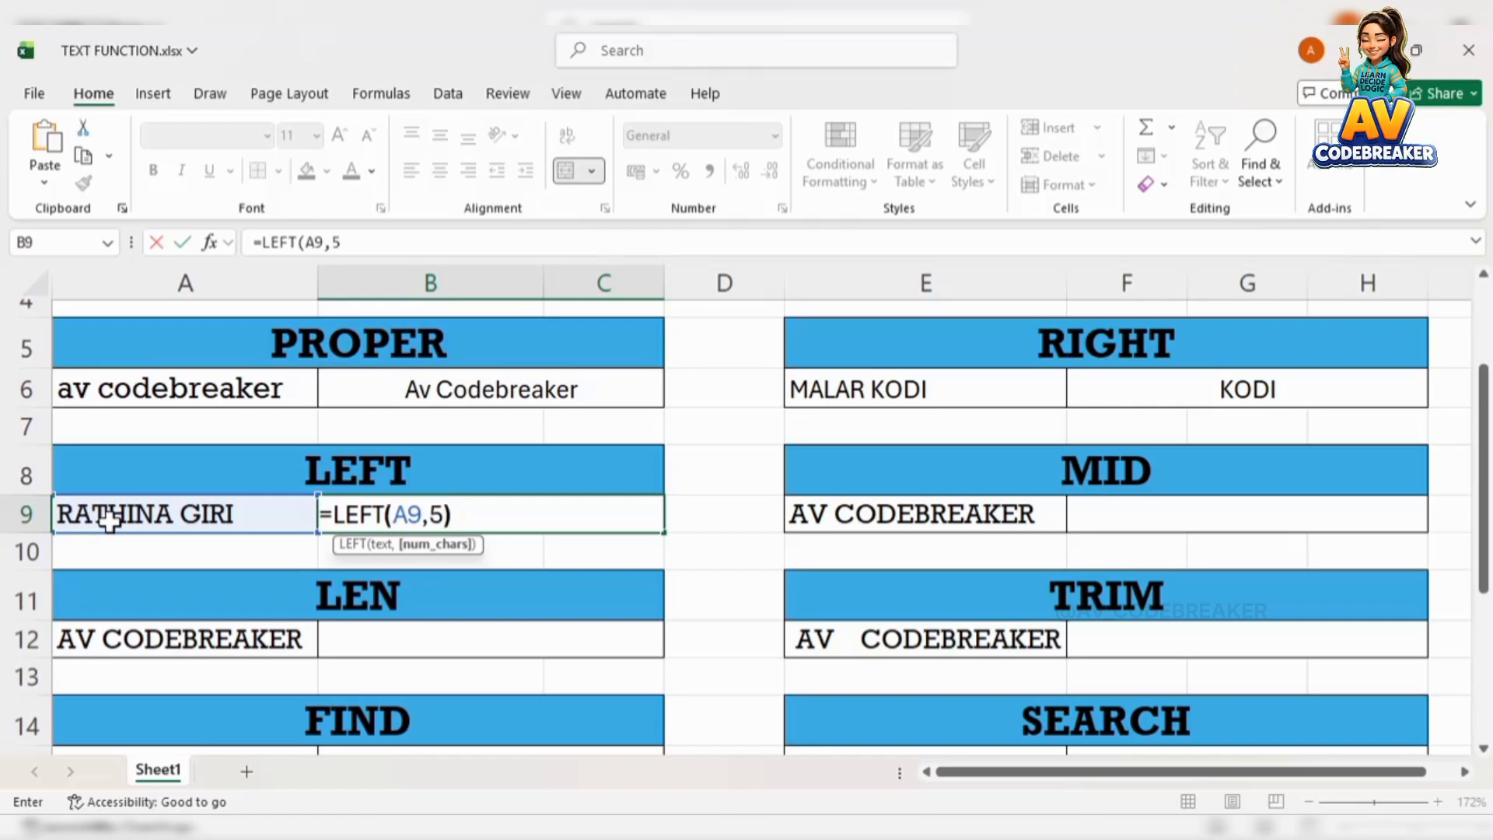
{"action": "key", "text": "Return"}
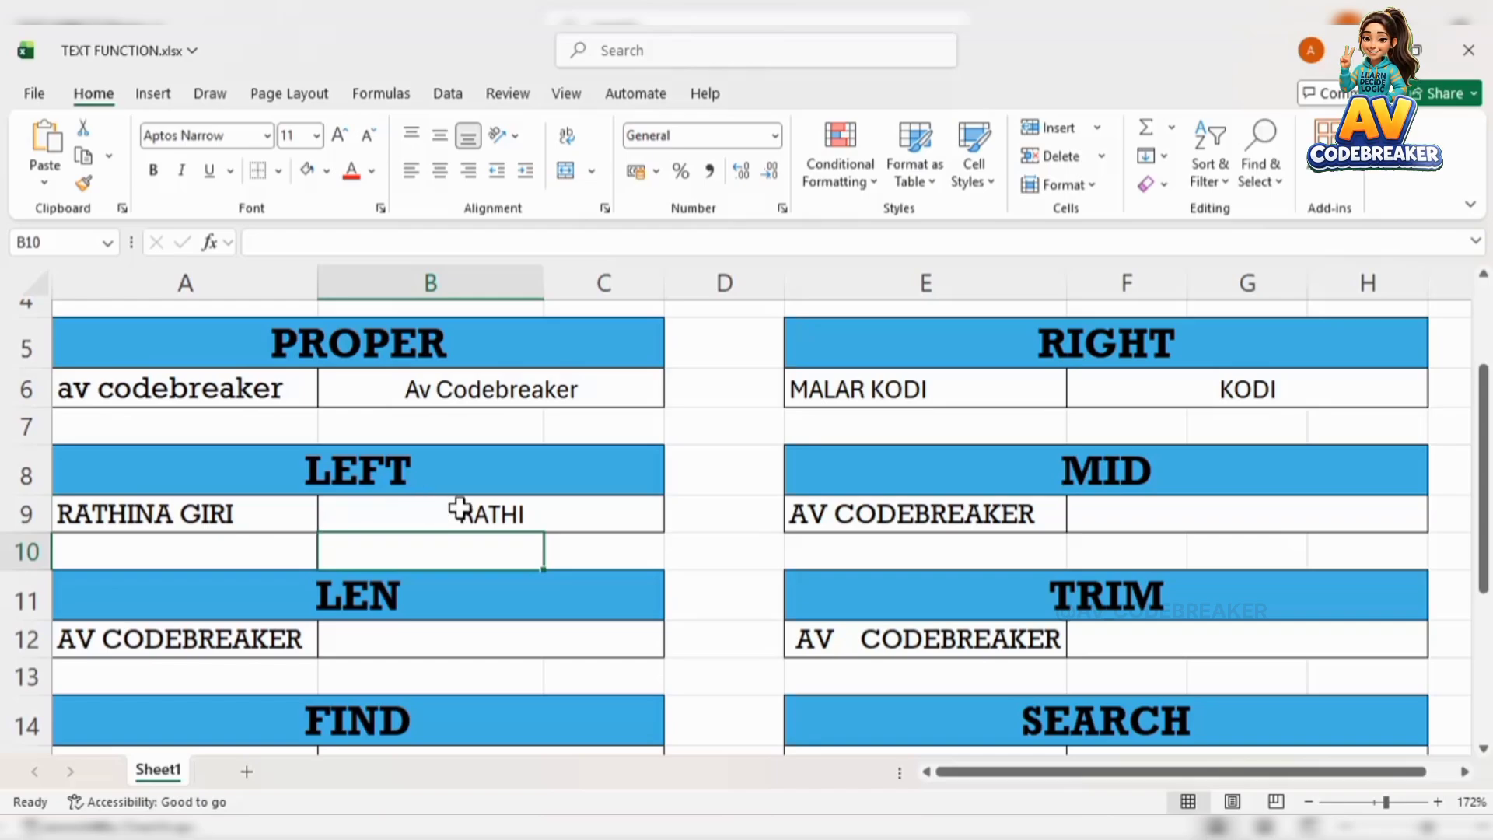
Step: Enter =MID(E9,4,4) in cell F9 to extract four characters starting from the fourth character of E9
{"action": "left_click", "coordinate": [1118, 514]}
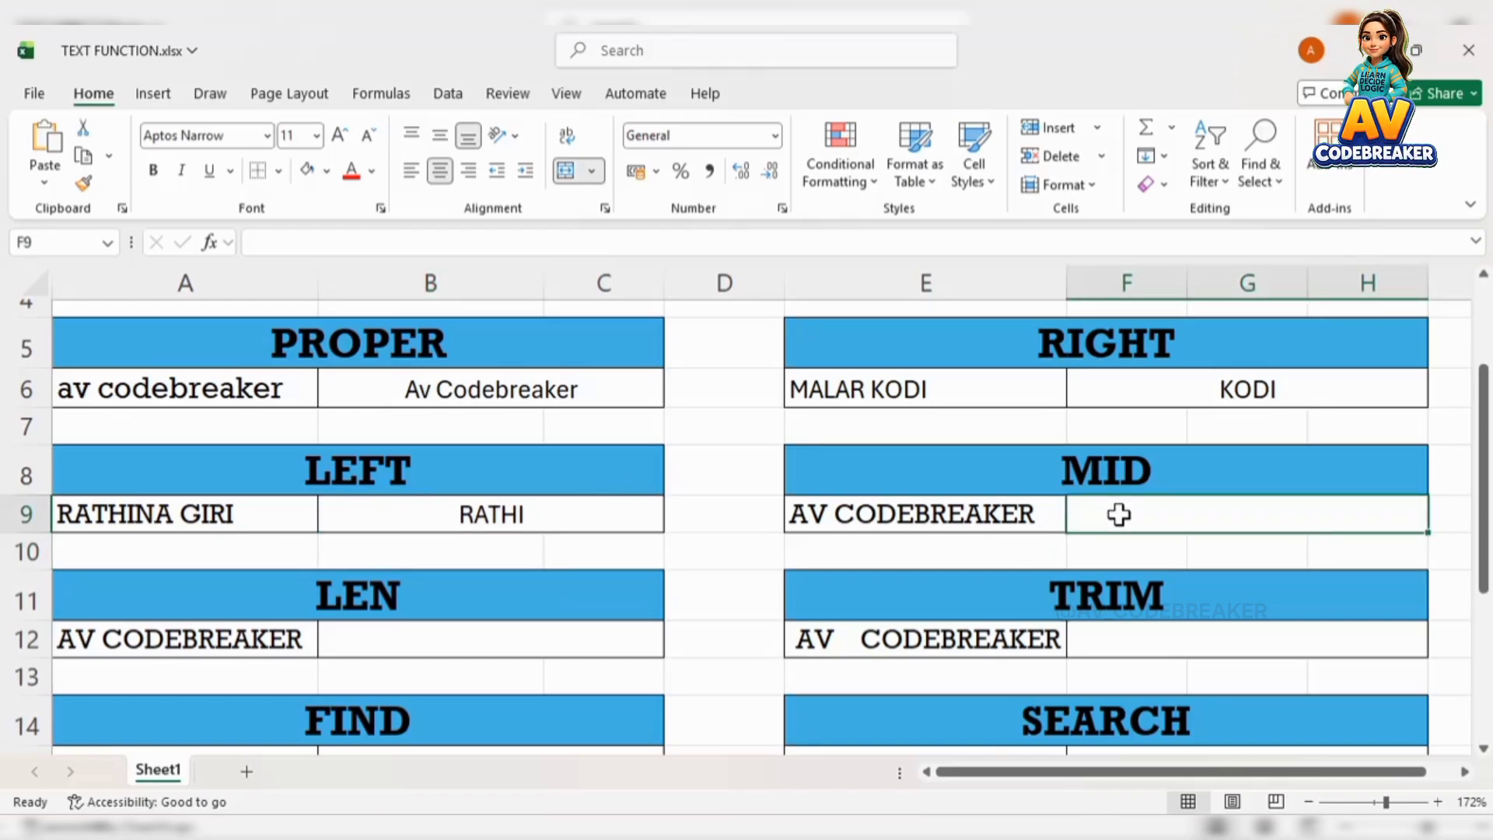
{"action": "type", "text": "="}
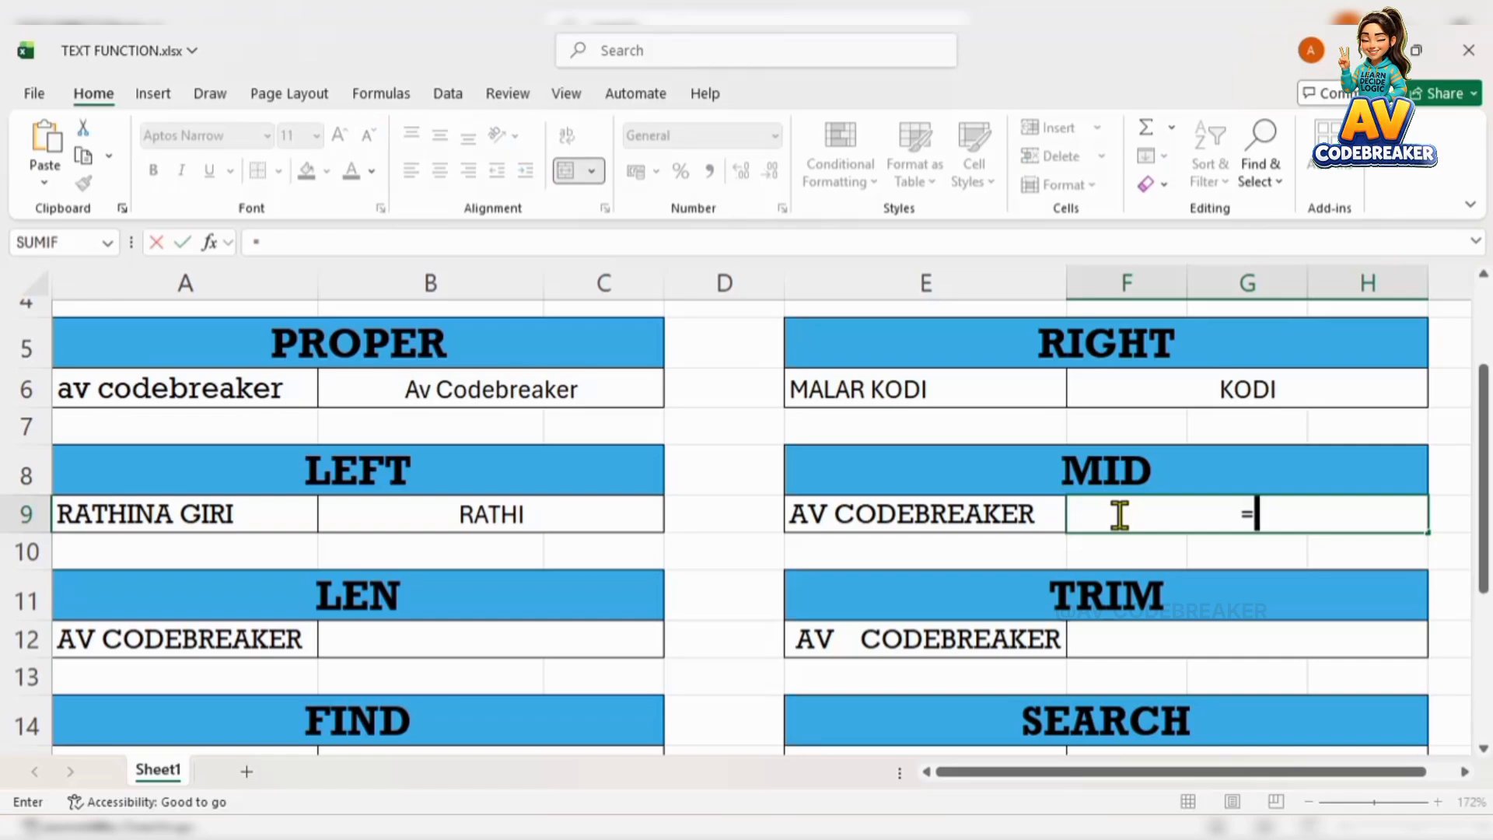
{"action": "type", "text": "MI"}
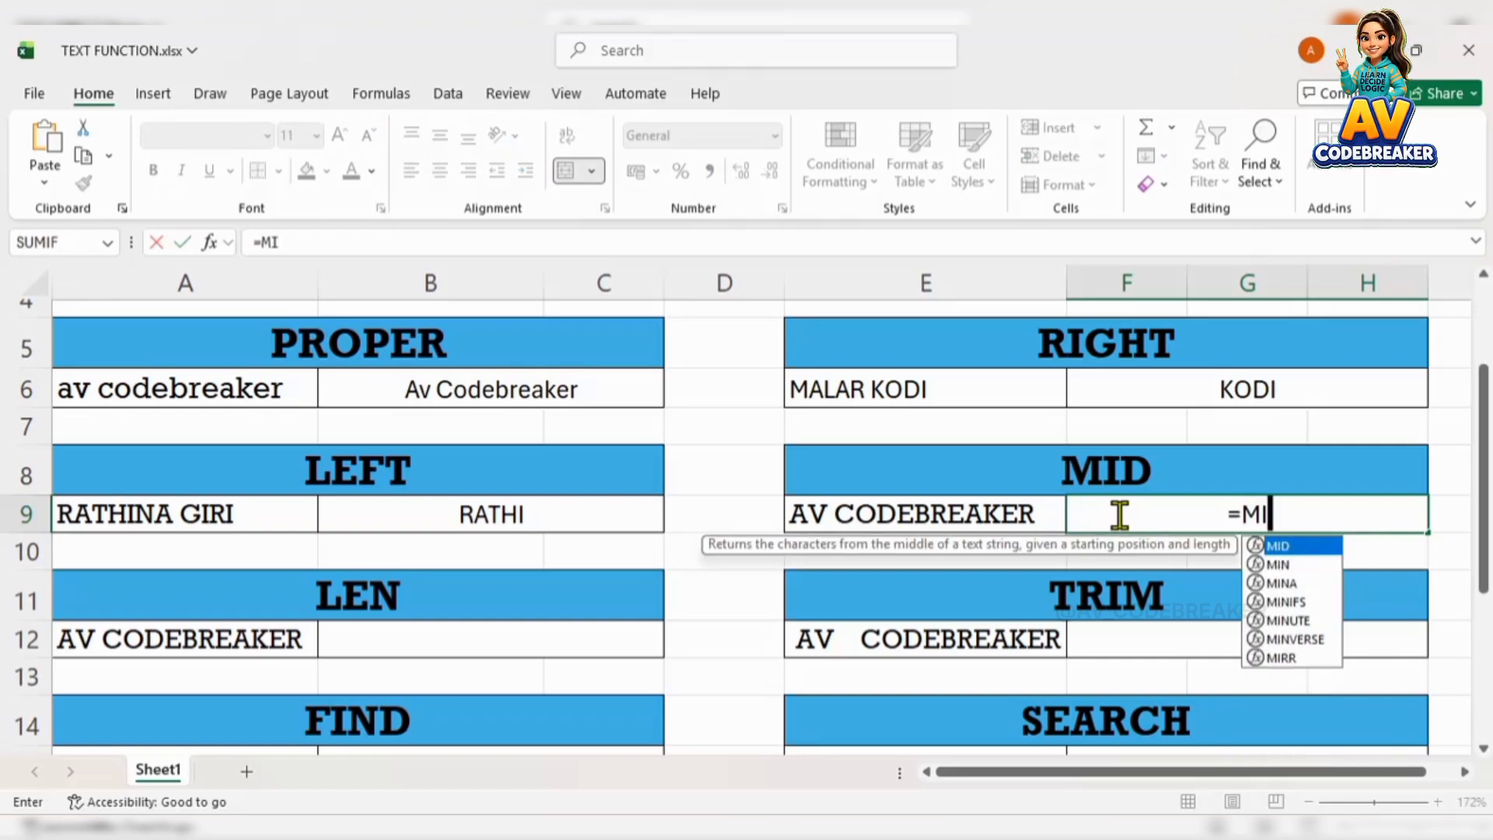
{"action": "type", "text": "D"}
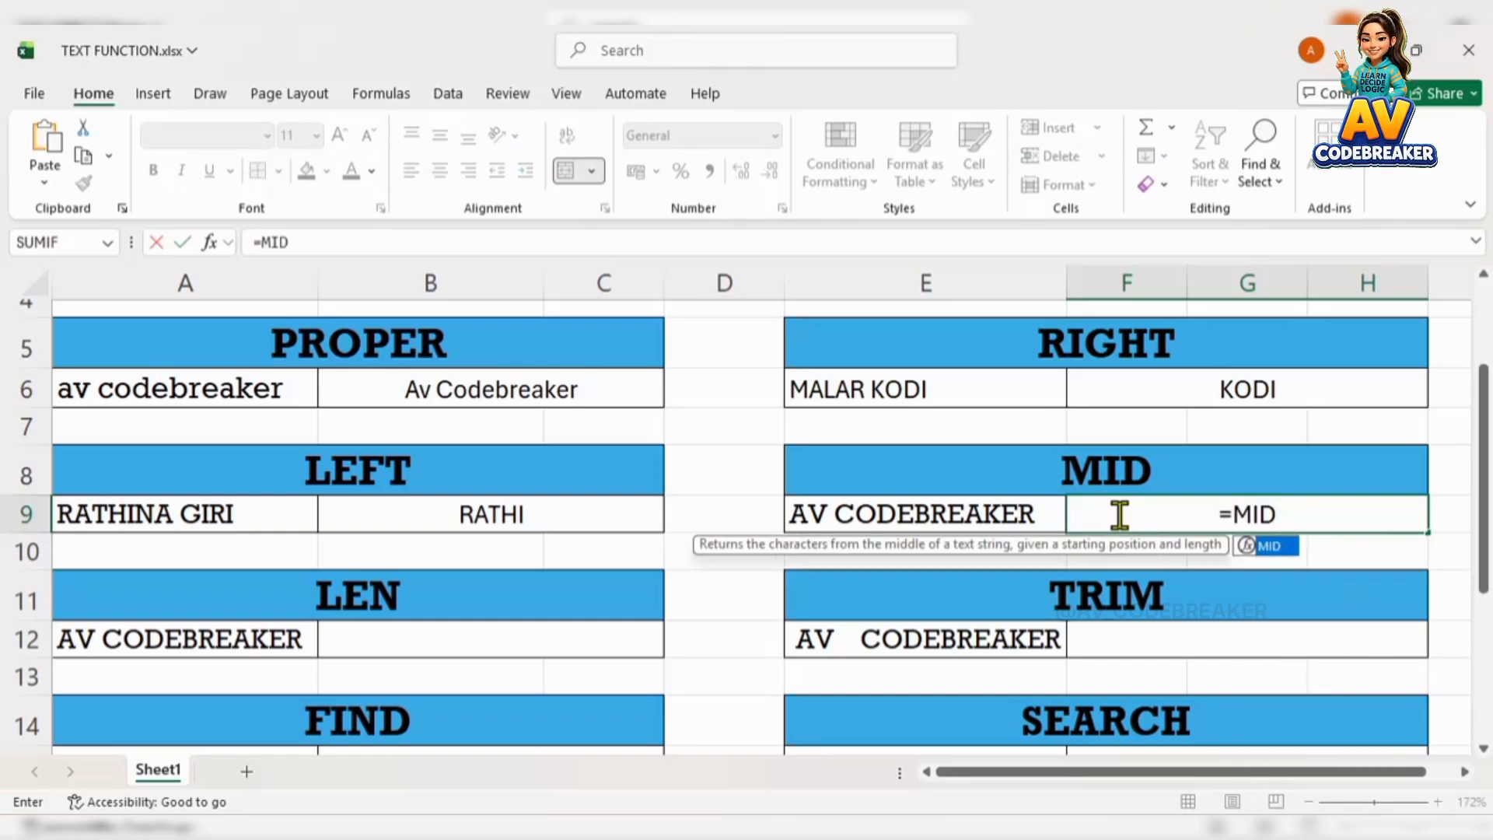
{"action": "double_click", "coordinate": [1267, 545]}
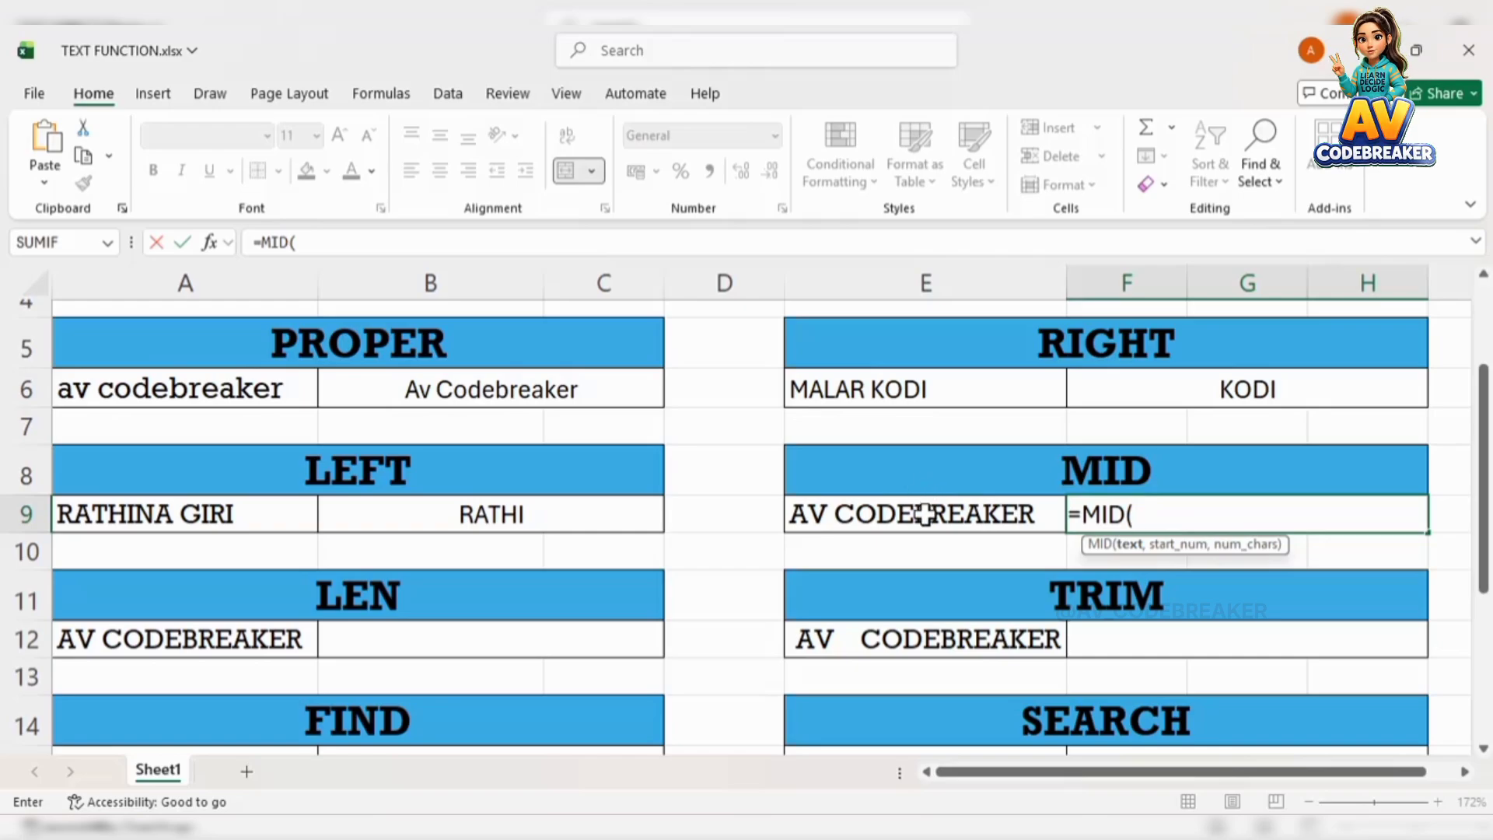
{"action": "left_click", "coordinate": [924, 514]}
{"action": "type", "text": ","}
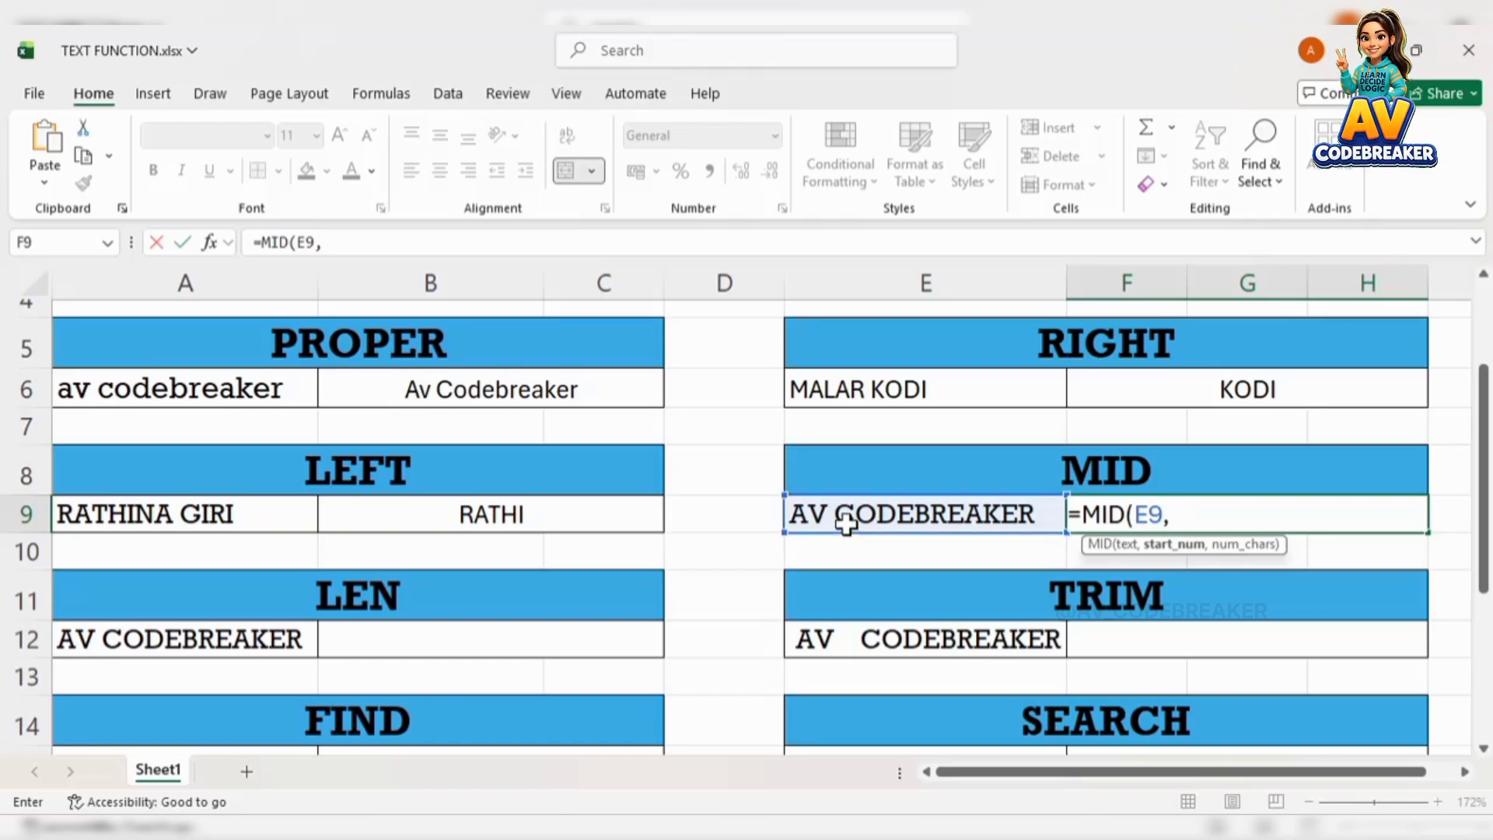
{"action": "type", "text": "4,"}
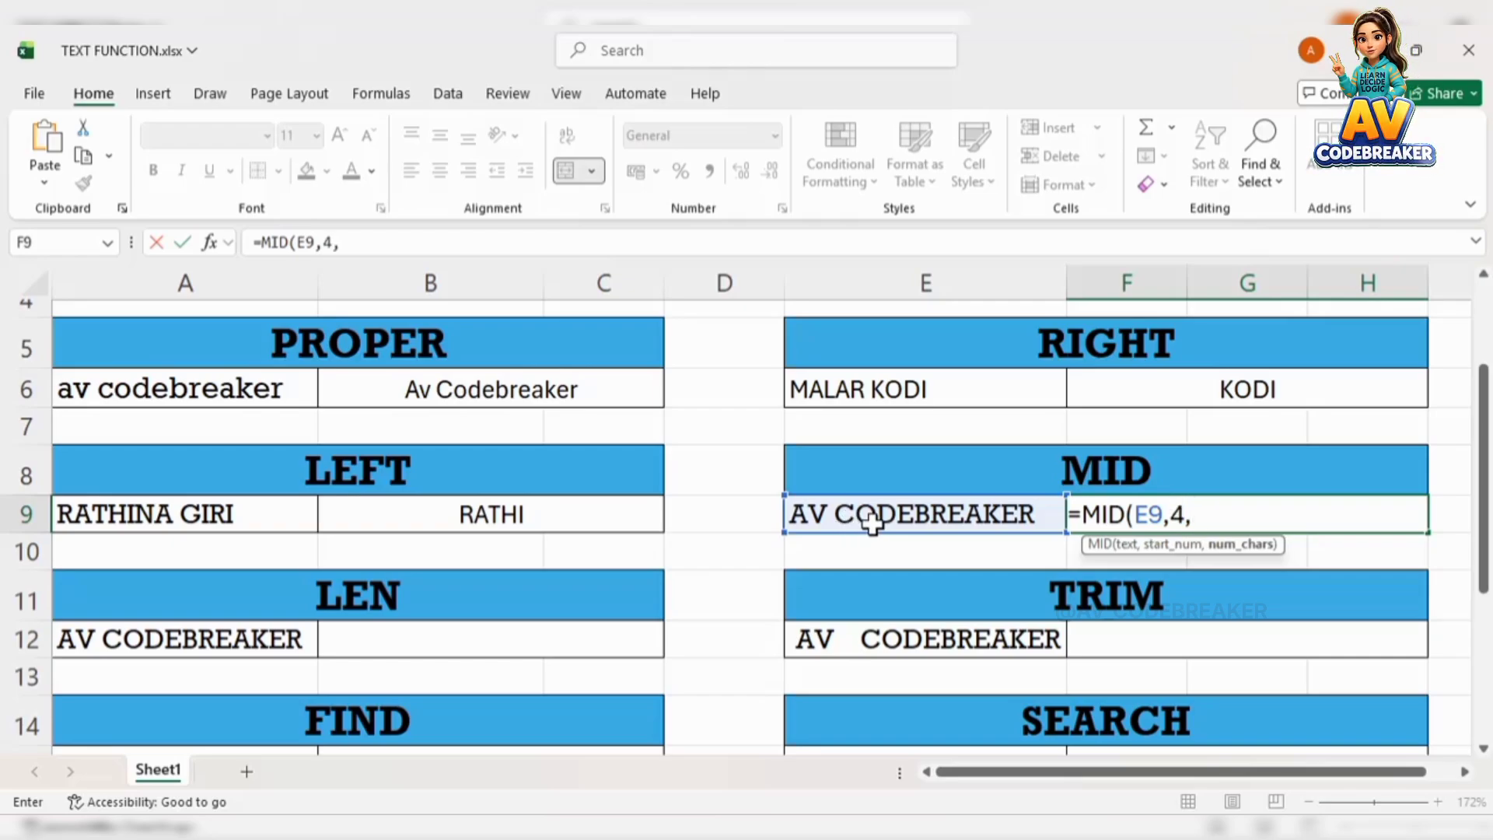
{"action": "type", "text": "4"}
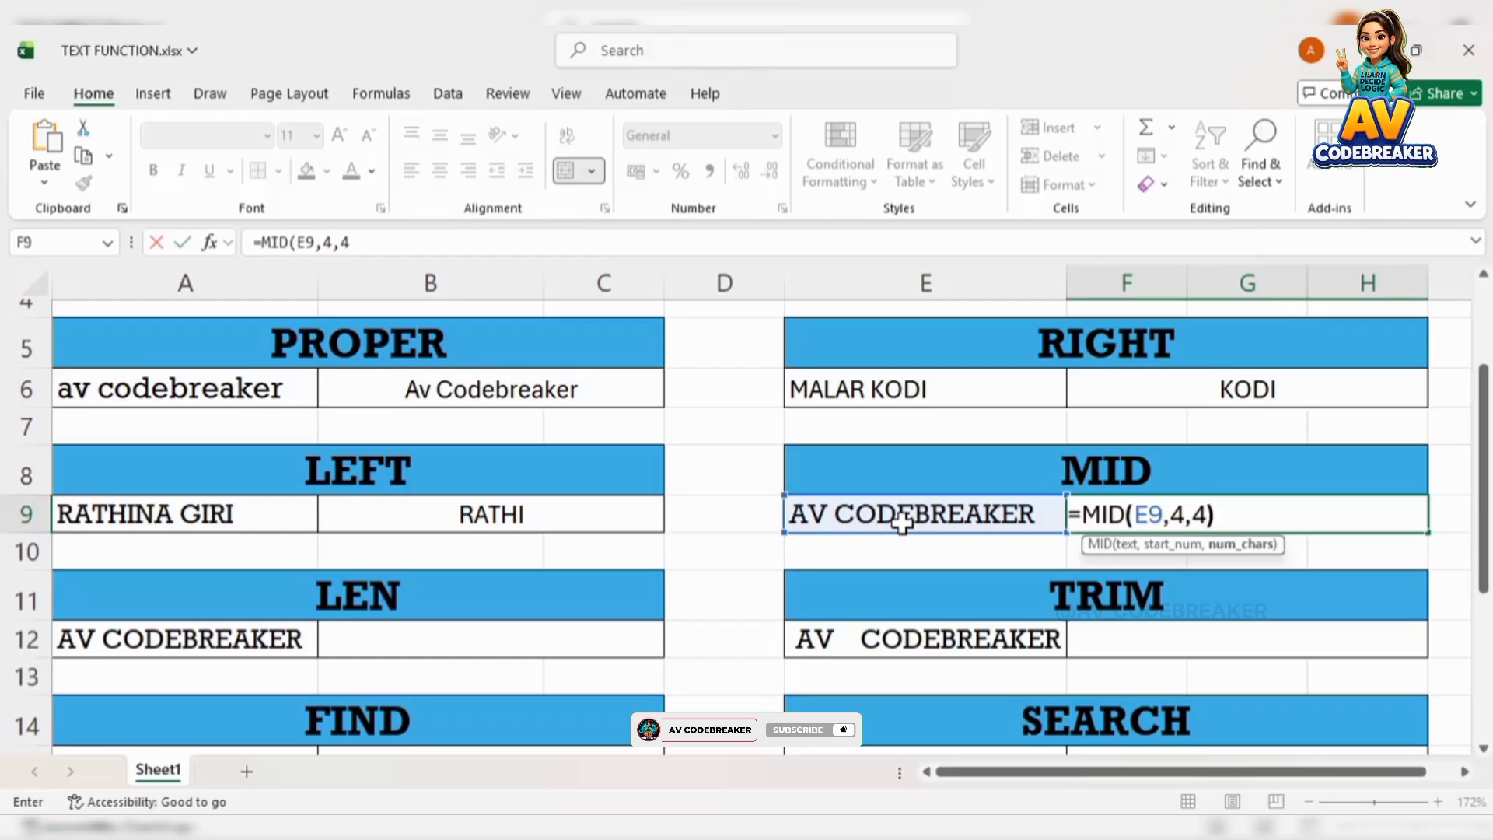
{"action": "type", "text": ")"}
{"action": "key", "text": "Return"}
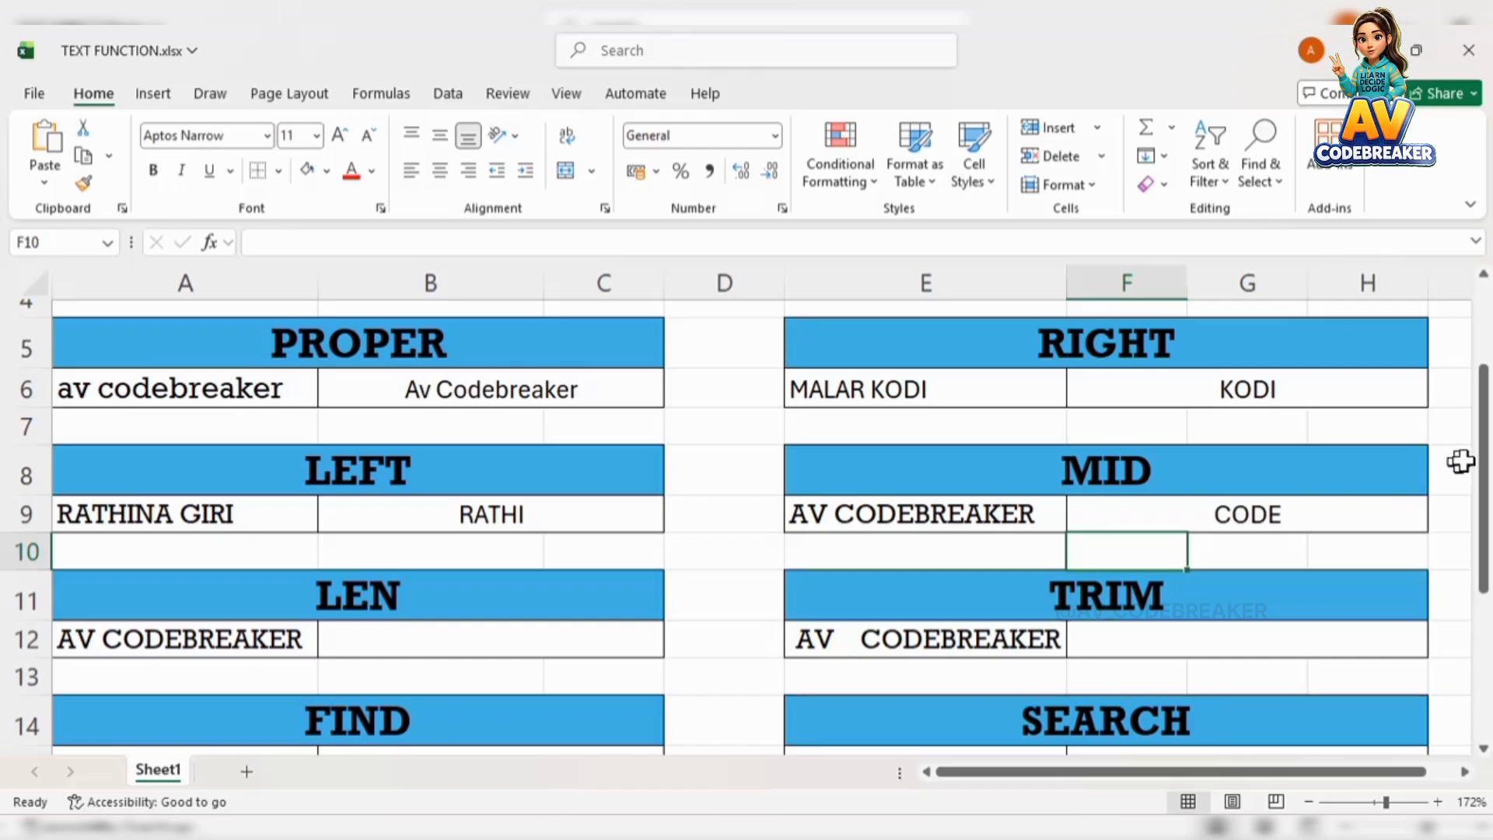
Step: Enter =LEN(A12) in cell B12 to count the characters of the text in A12
{"action": "left_click_drag", "start_coordinate": [1482, 471], "coordinate": [1466, 560]}
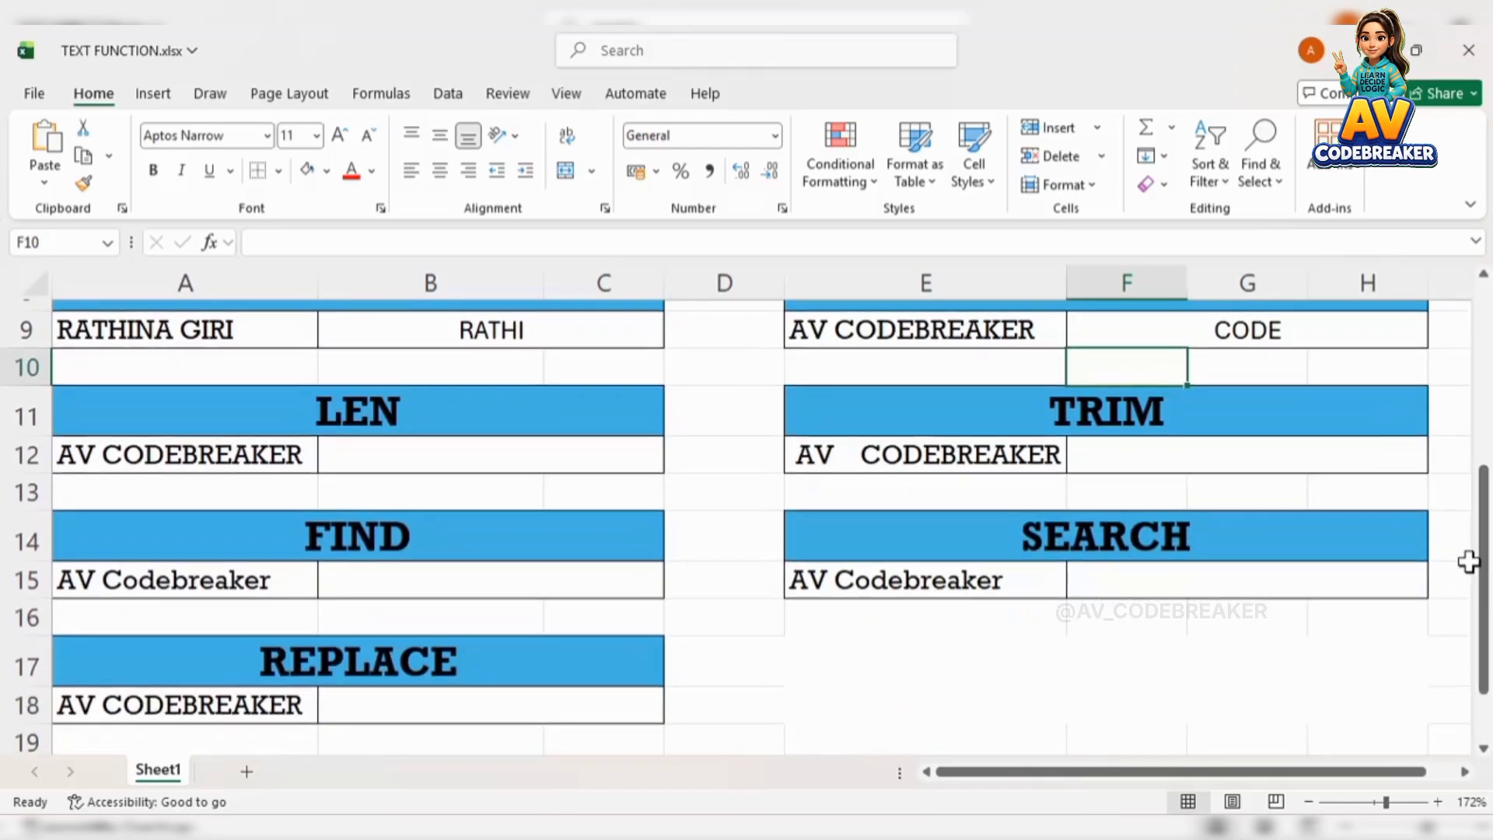
{"action": "left_click", "coordinate": [427, 461]}
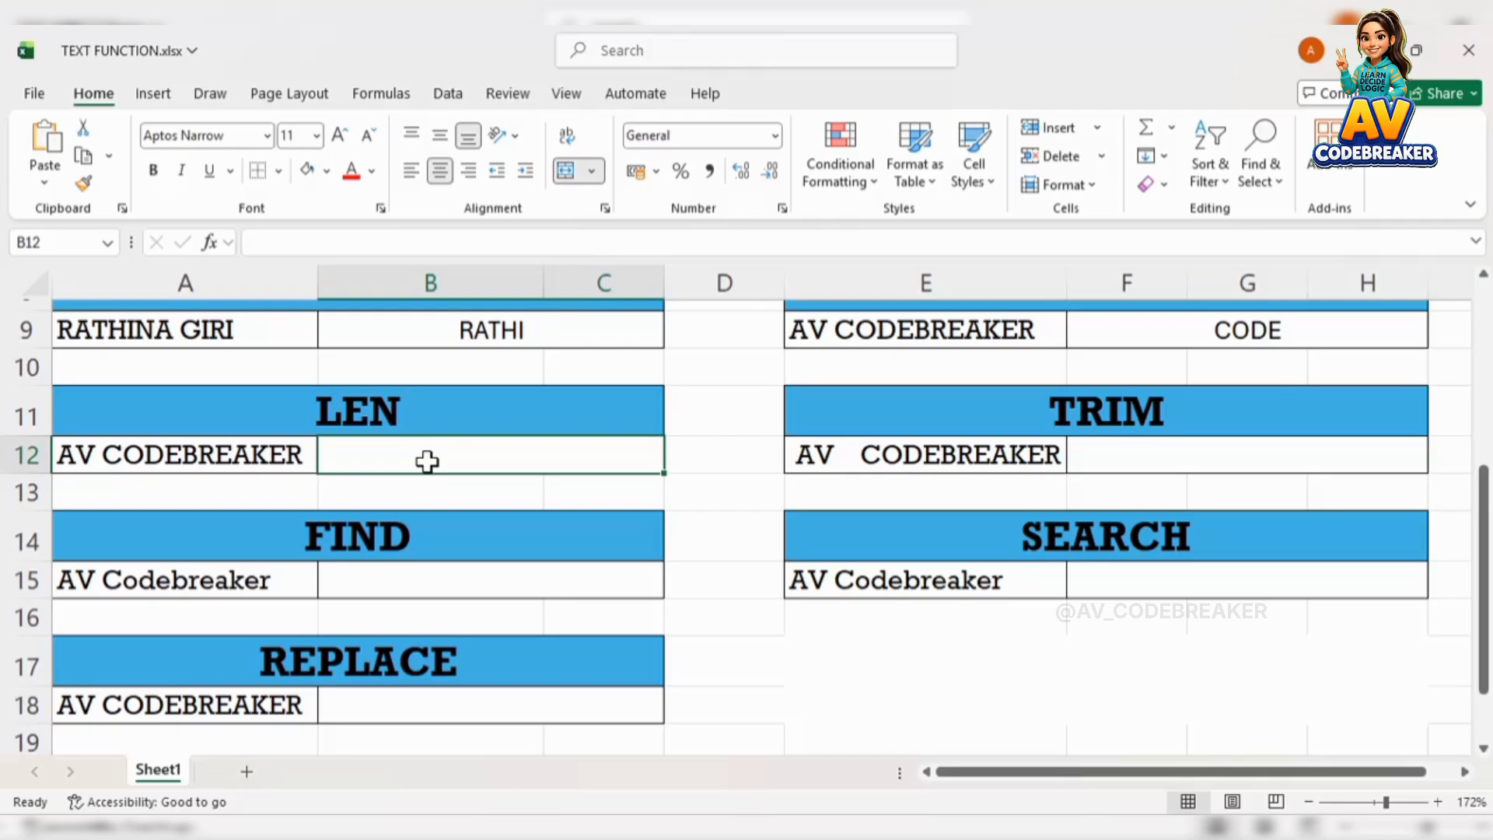
{"action": "type", "text": "=LEN"}
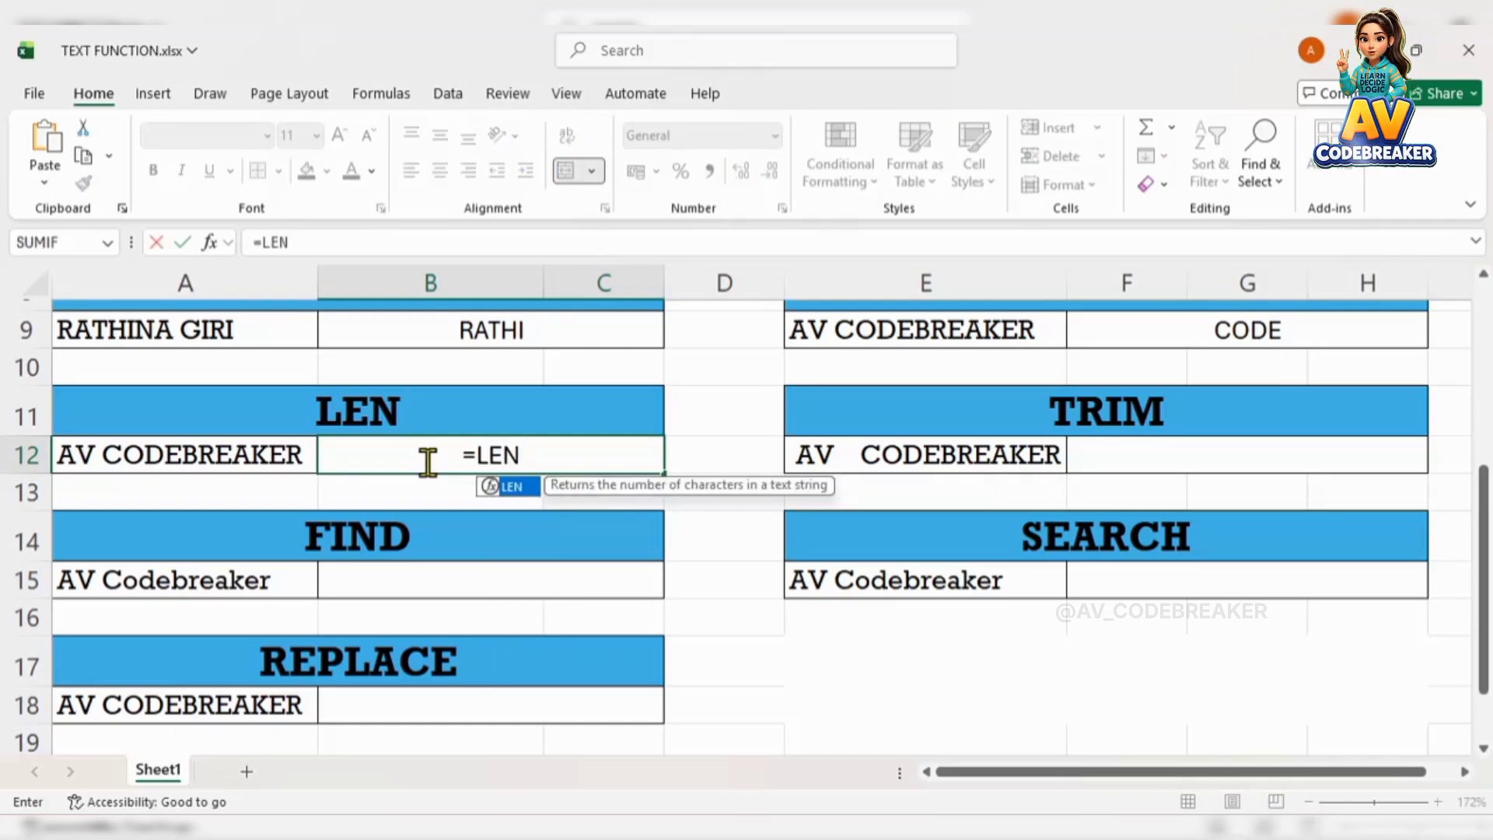
{"action": "double_click", "coordinate": [516, 486]}
{"action": "left_click", "coordinate": [272, 465]}
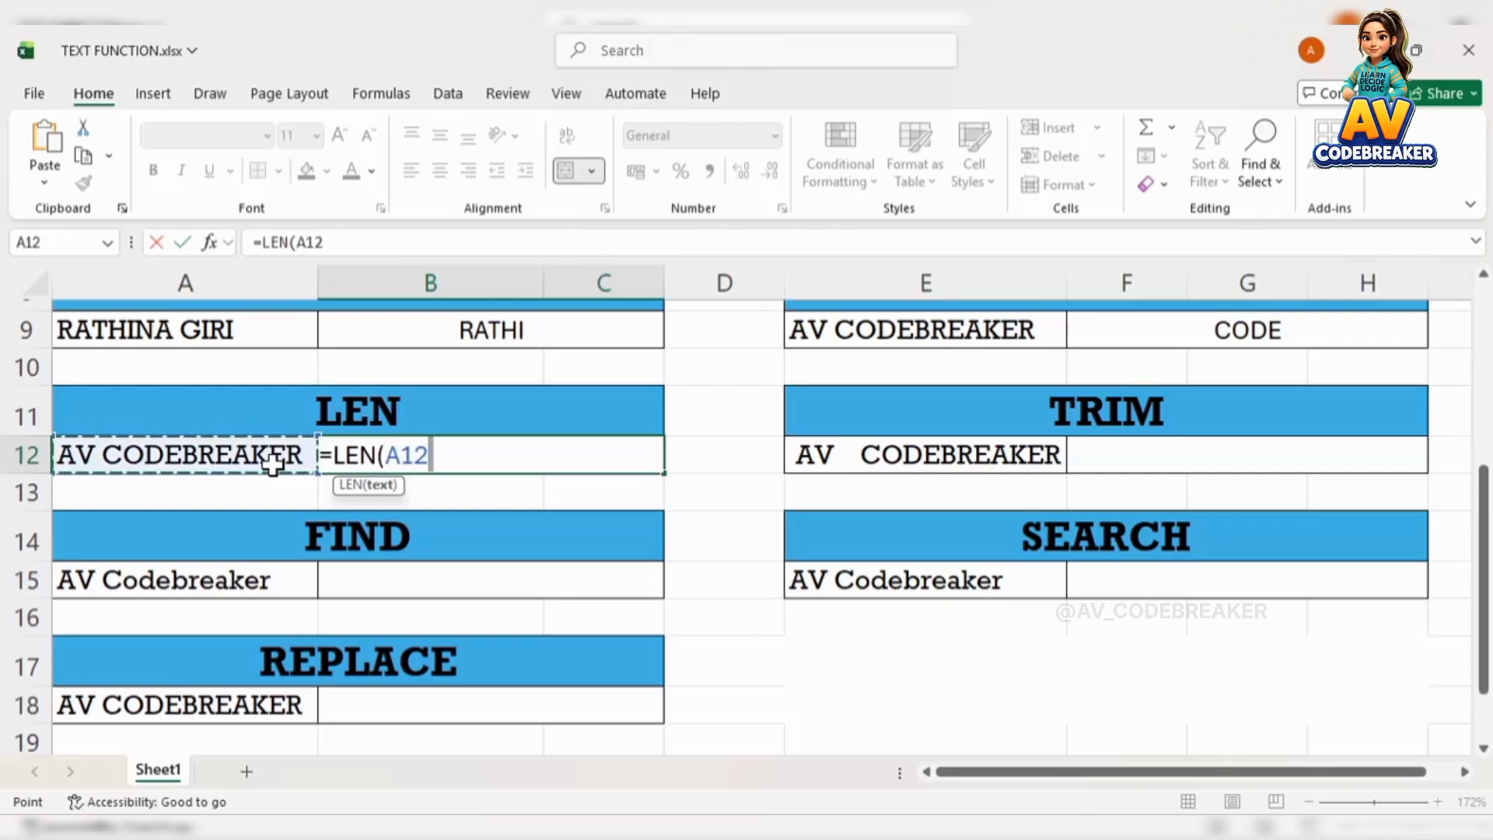
{"action": "type", "text": ")"}
{"action": "key", "text": "Return"}
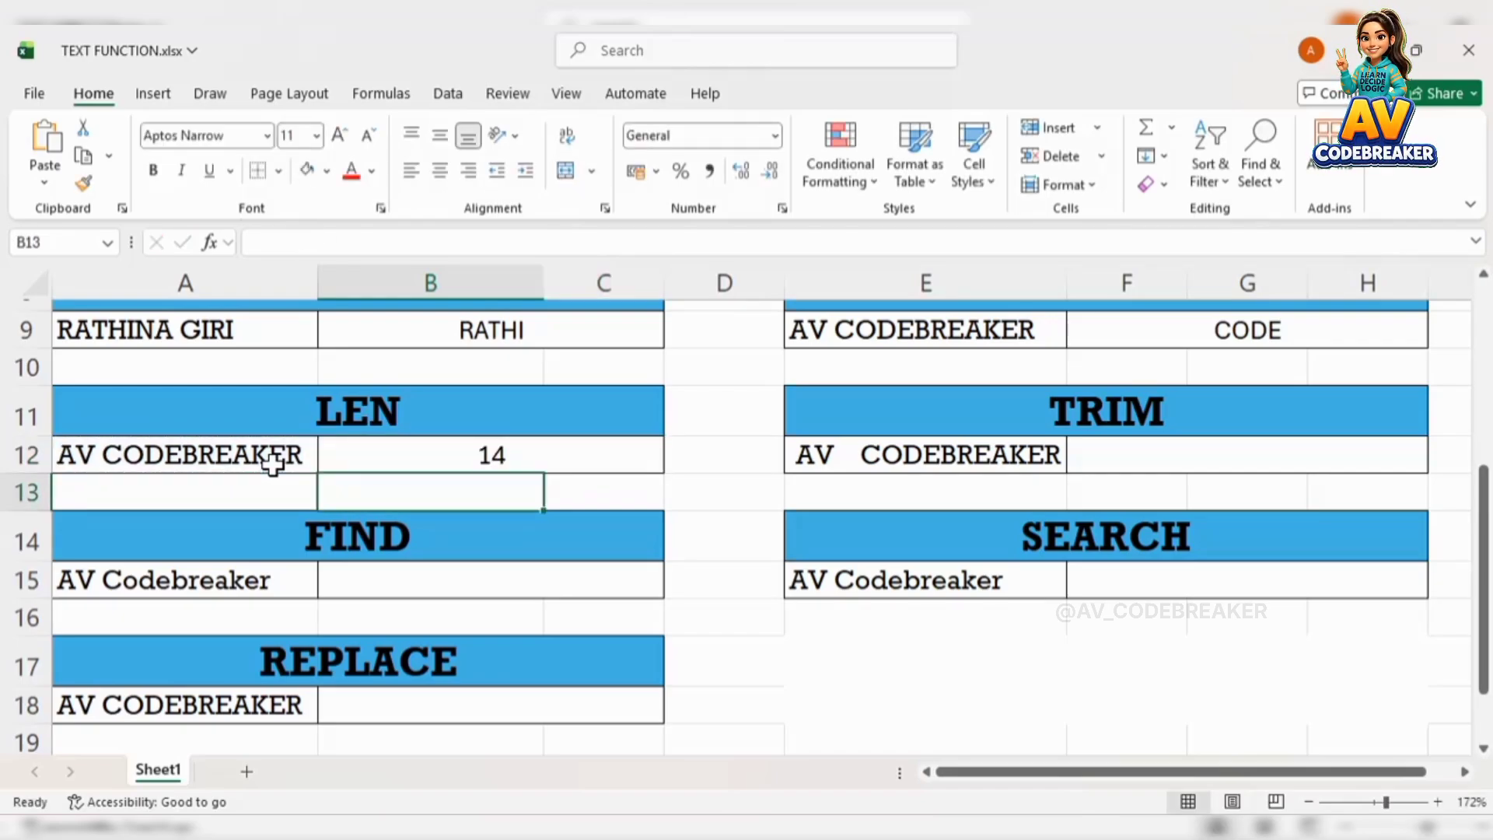
{"action": "left_click", "coordinate": [293, 445]}
{"action": "left_click", "coordinate": [387, 444]}
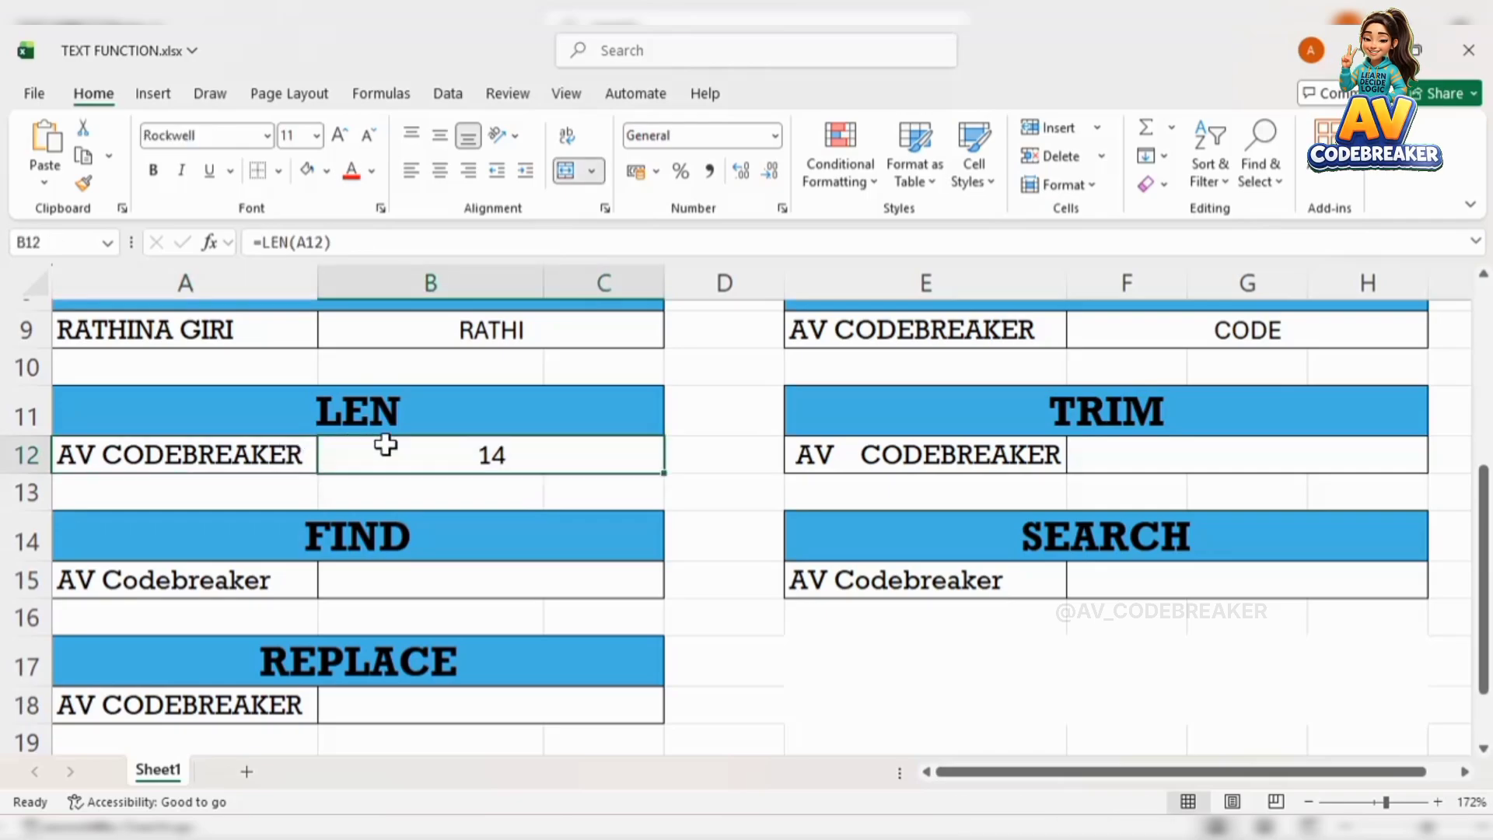
Step: Enter =TRIM(E12) in cell F12 to remove the extra spaces from the text in E12
{"action": "left_click", "coordinate": [1092, 459]}
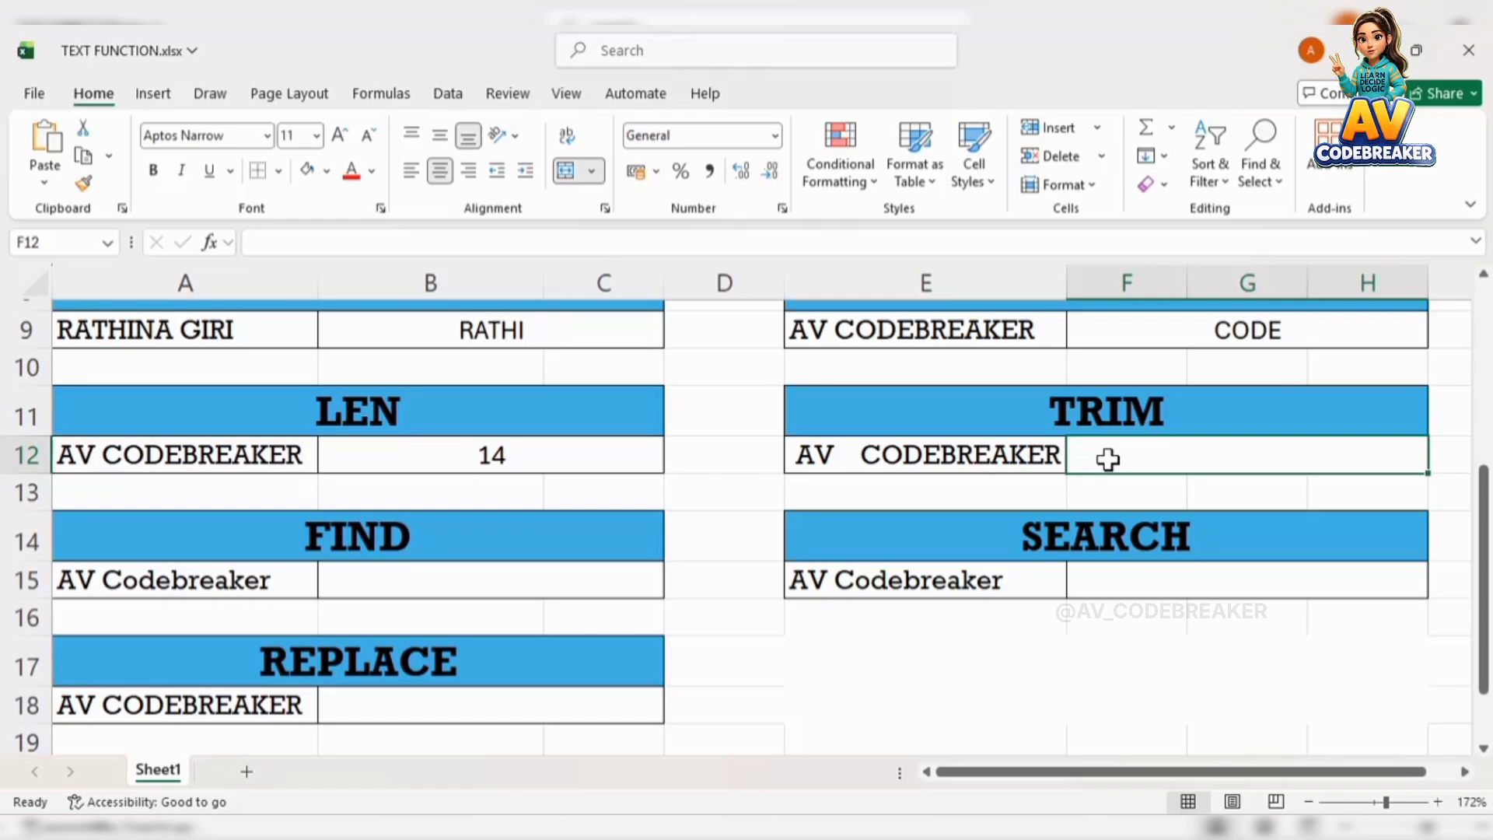
{"action": "type", "text": "=TRI"}
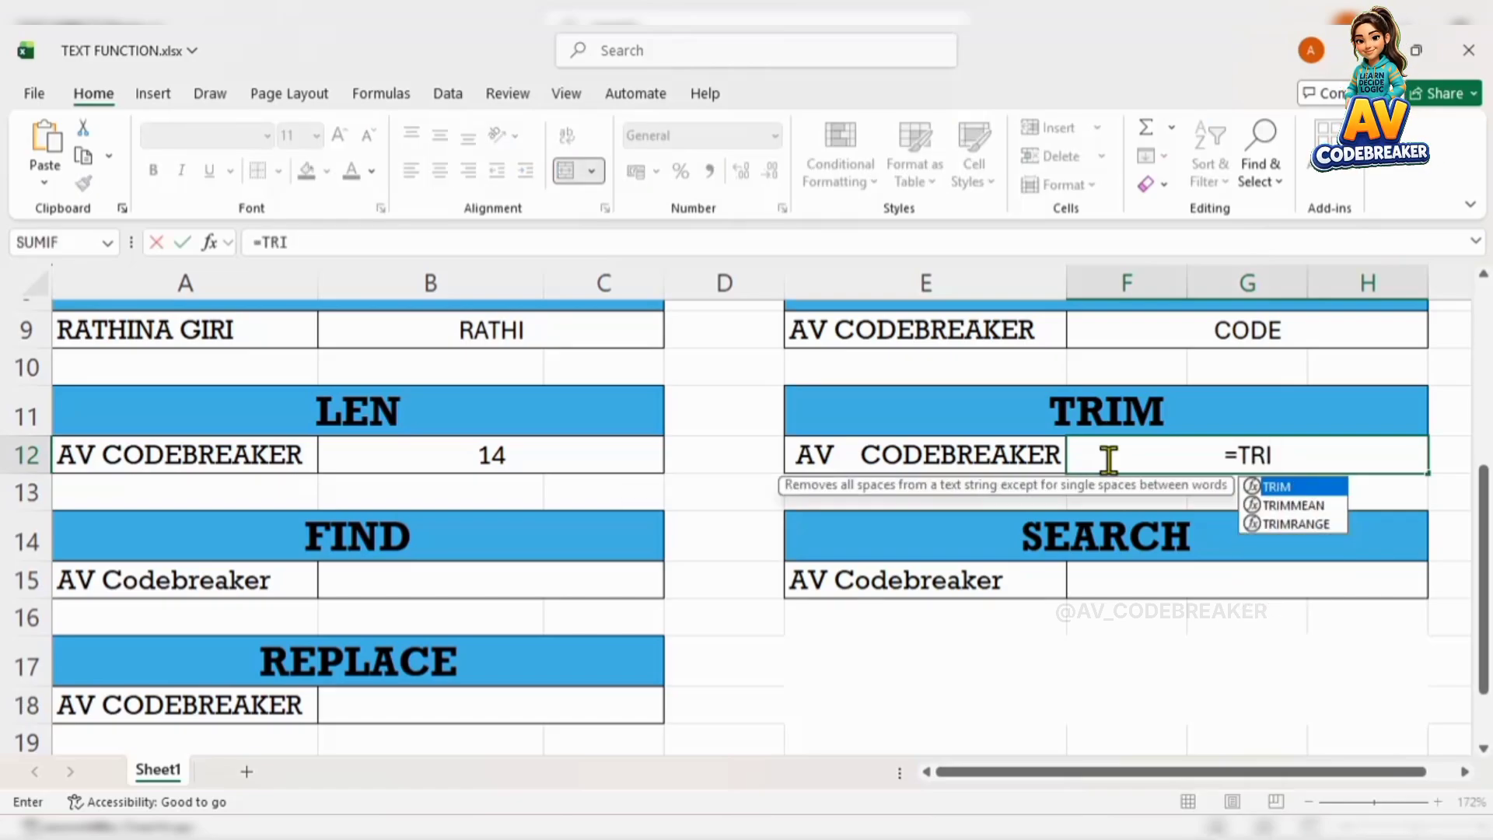
{"action": "double_click", "coordinate": [1267, 483]}
{"action": "left_click", "coordinate": [989, 470]}
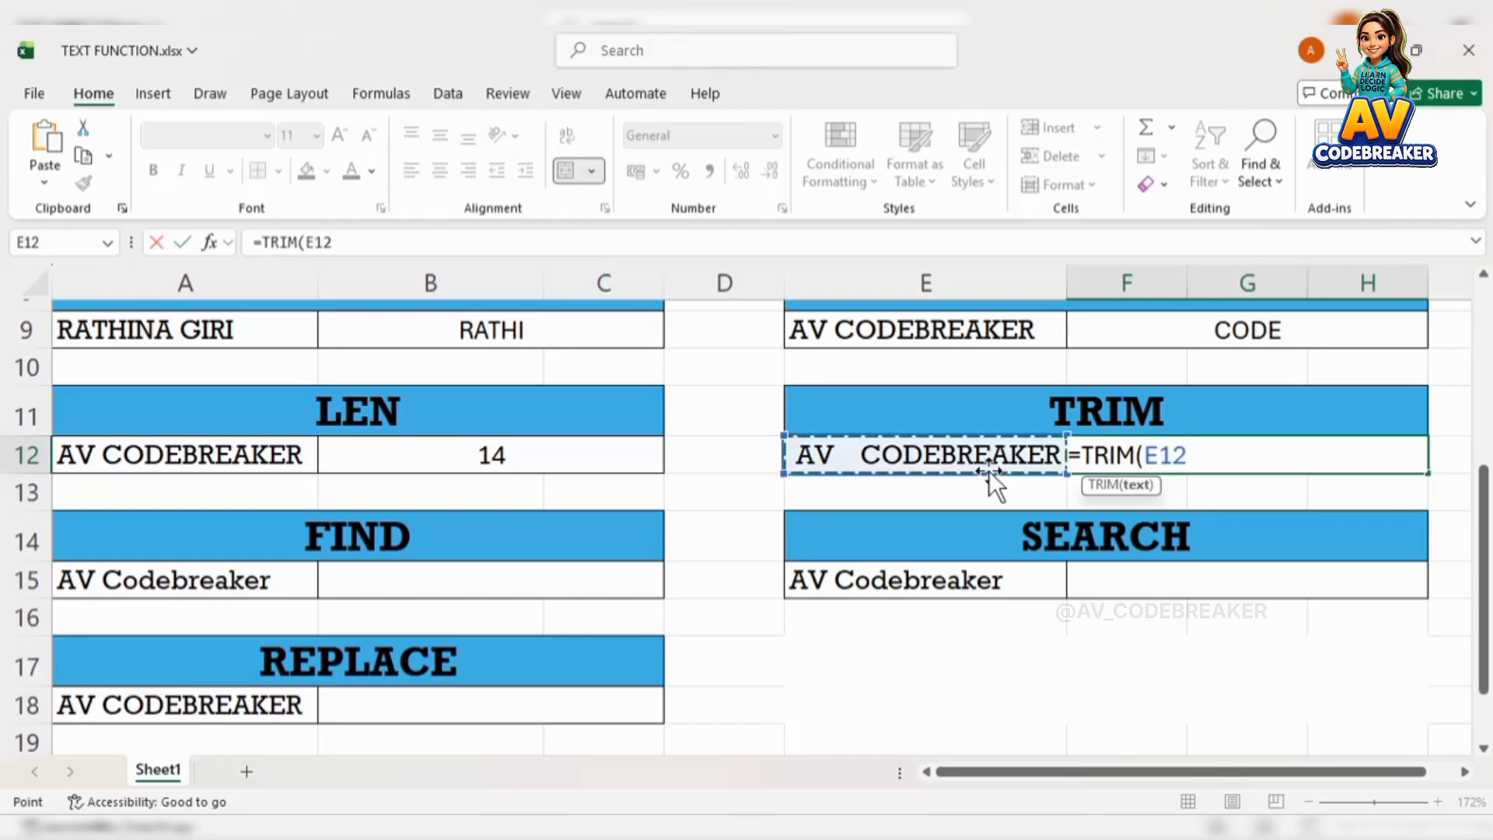
{"action": "key", "text": "Return"}
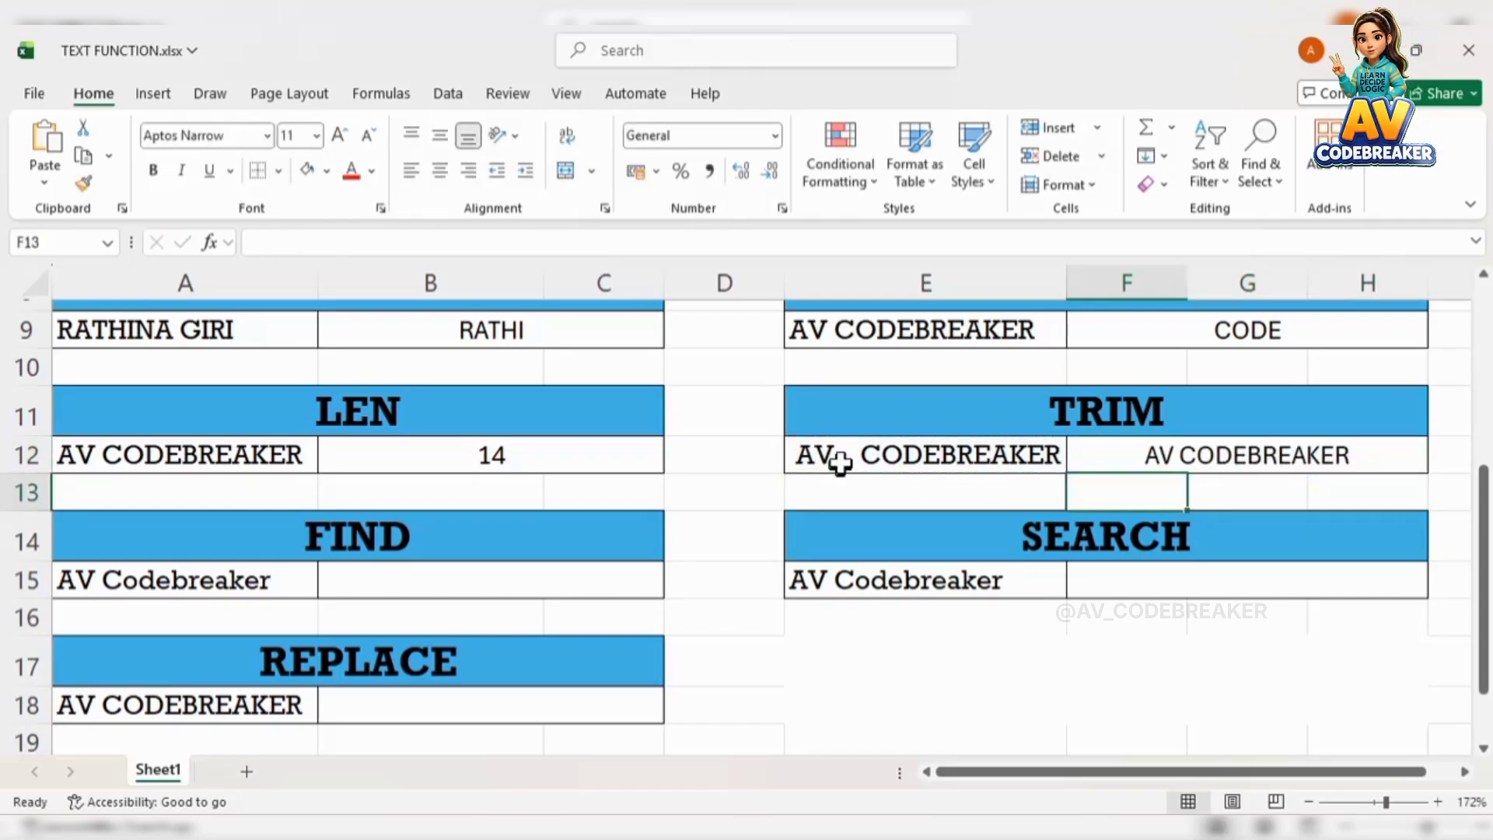
{"action": "left_click", "coordinate": [1116, 463]}
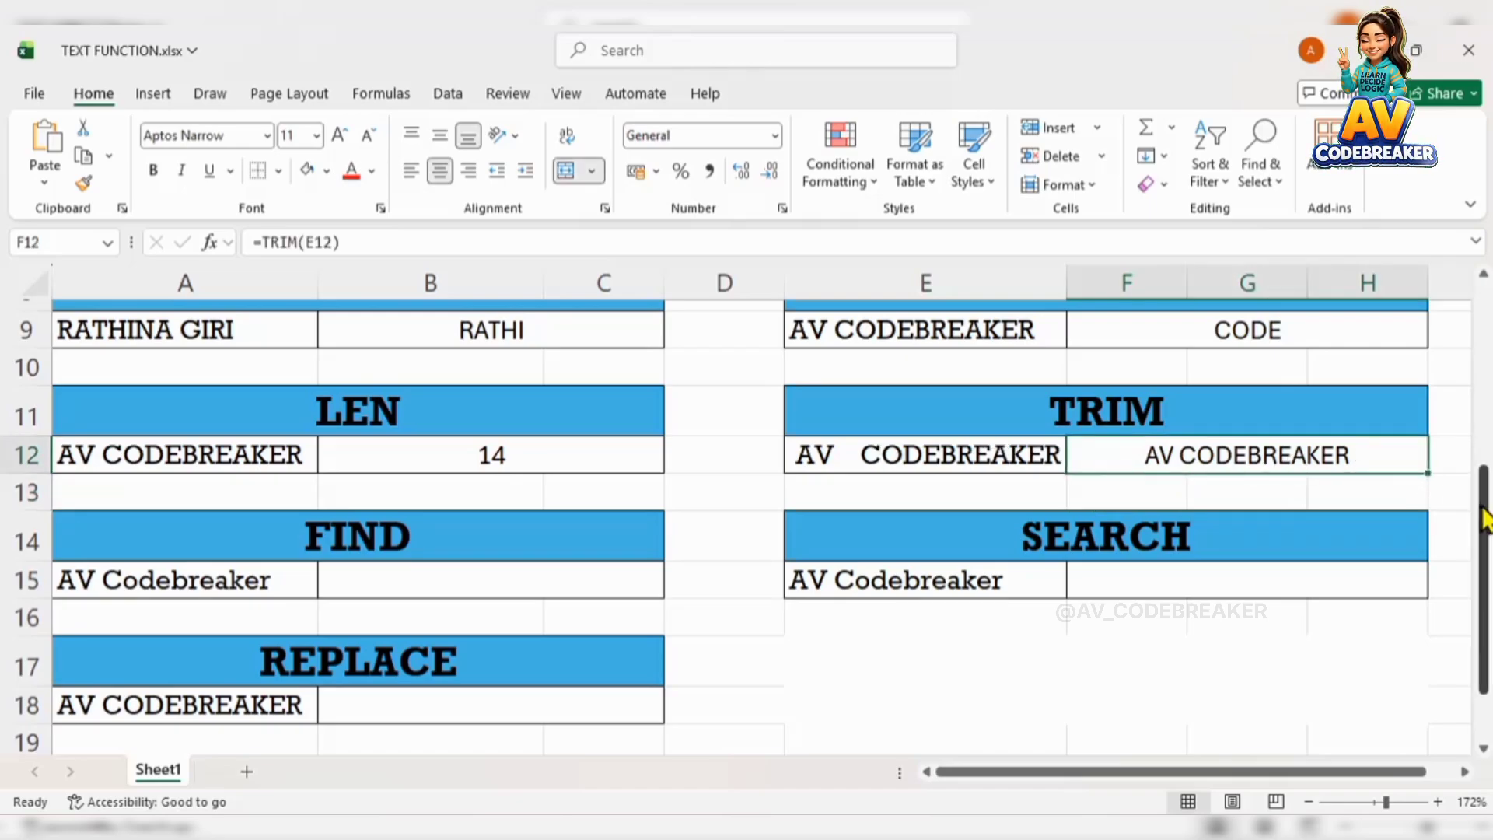
Step: Enter =FIND("C",A15) in cell B15 to locate the capital C within the text in A15
{"action": "left_click_drag", "start_coordinate": [1485, 536], "coordinate": [1486, 581]}
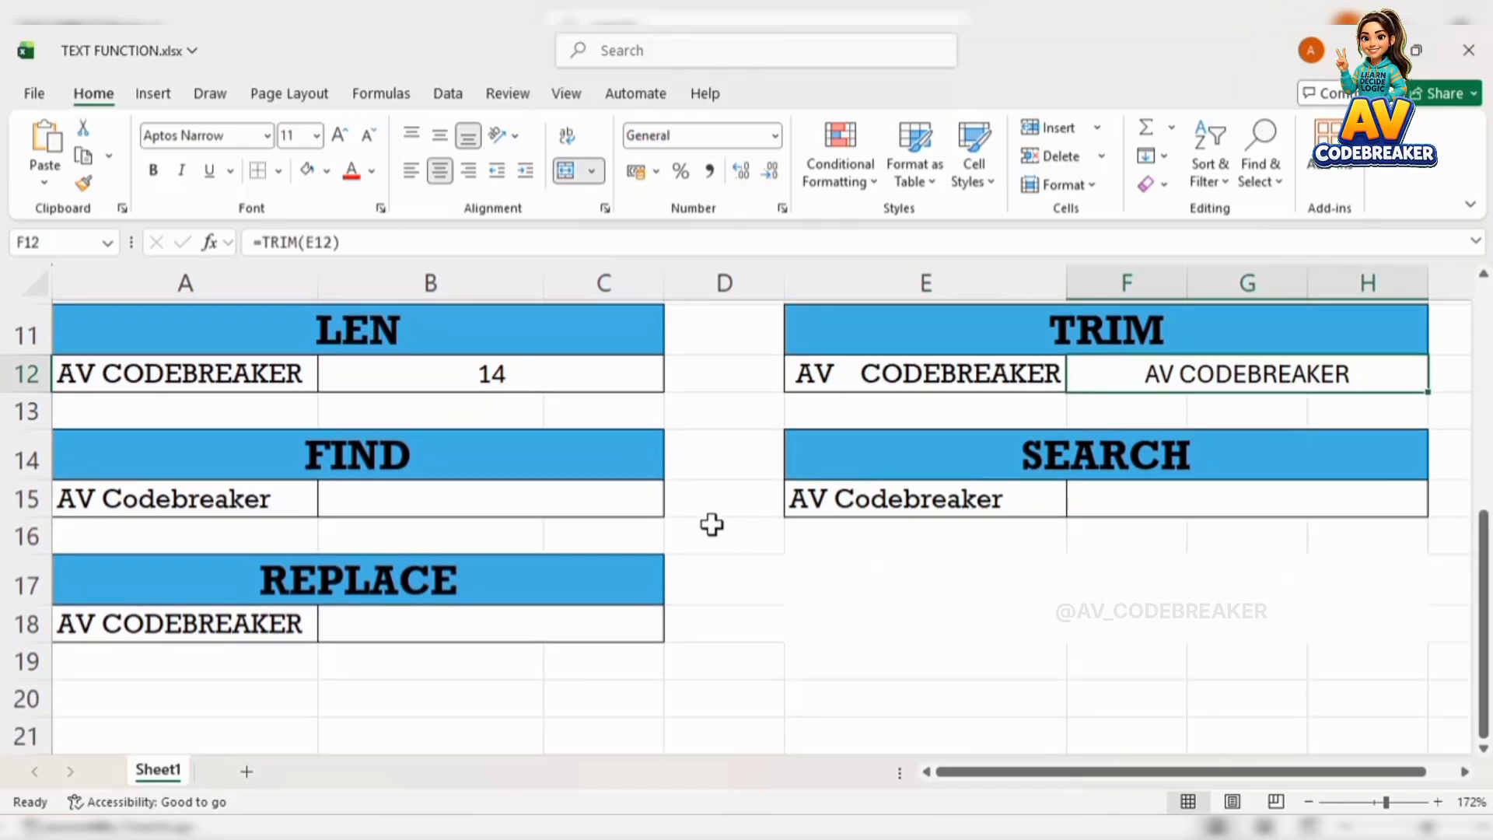
{"action": "left_click", "coordinate": [600, 506]}
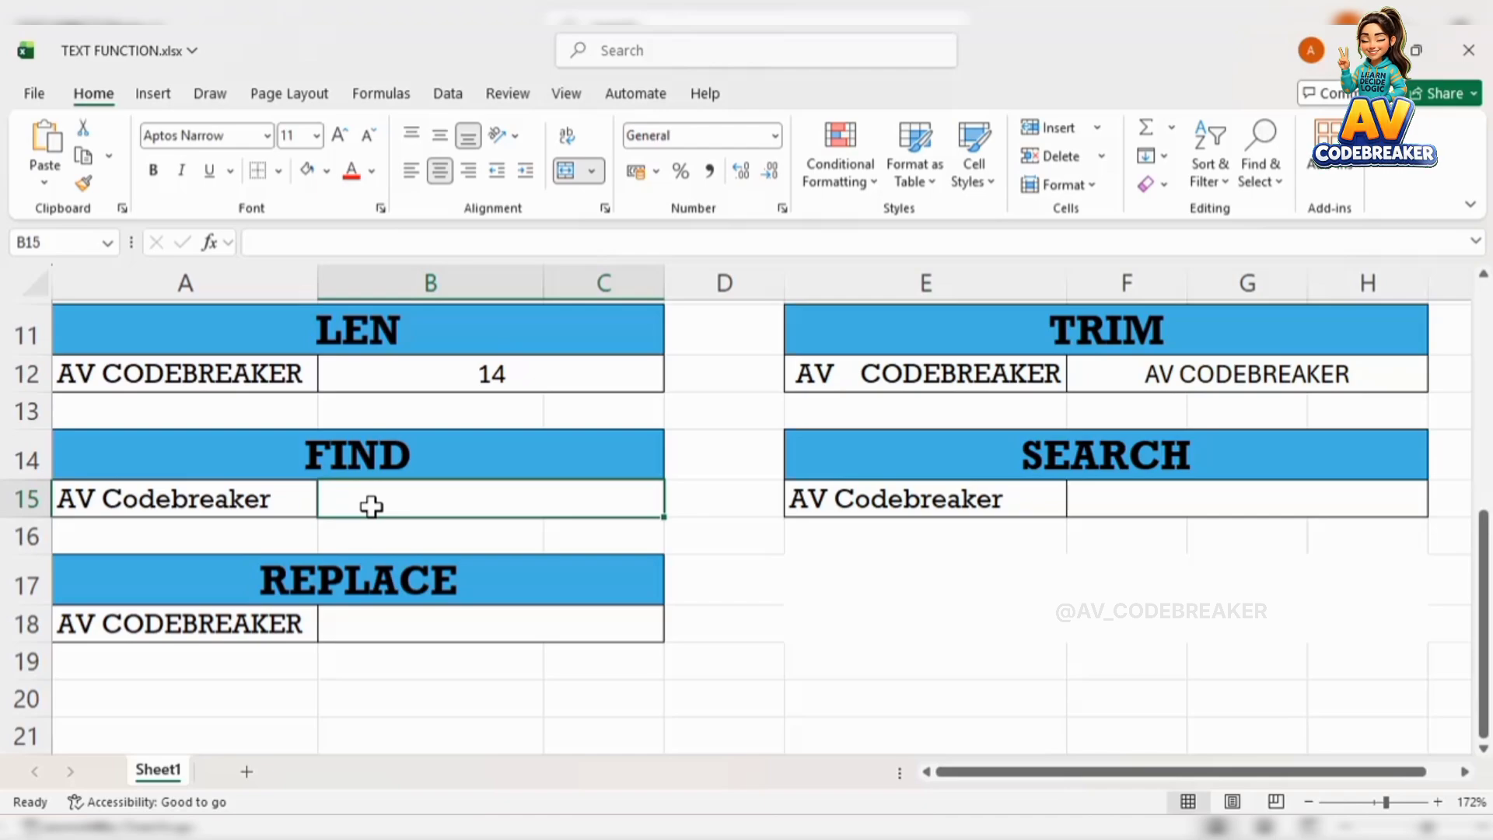
{"action": "type", "text": "="}
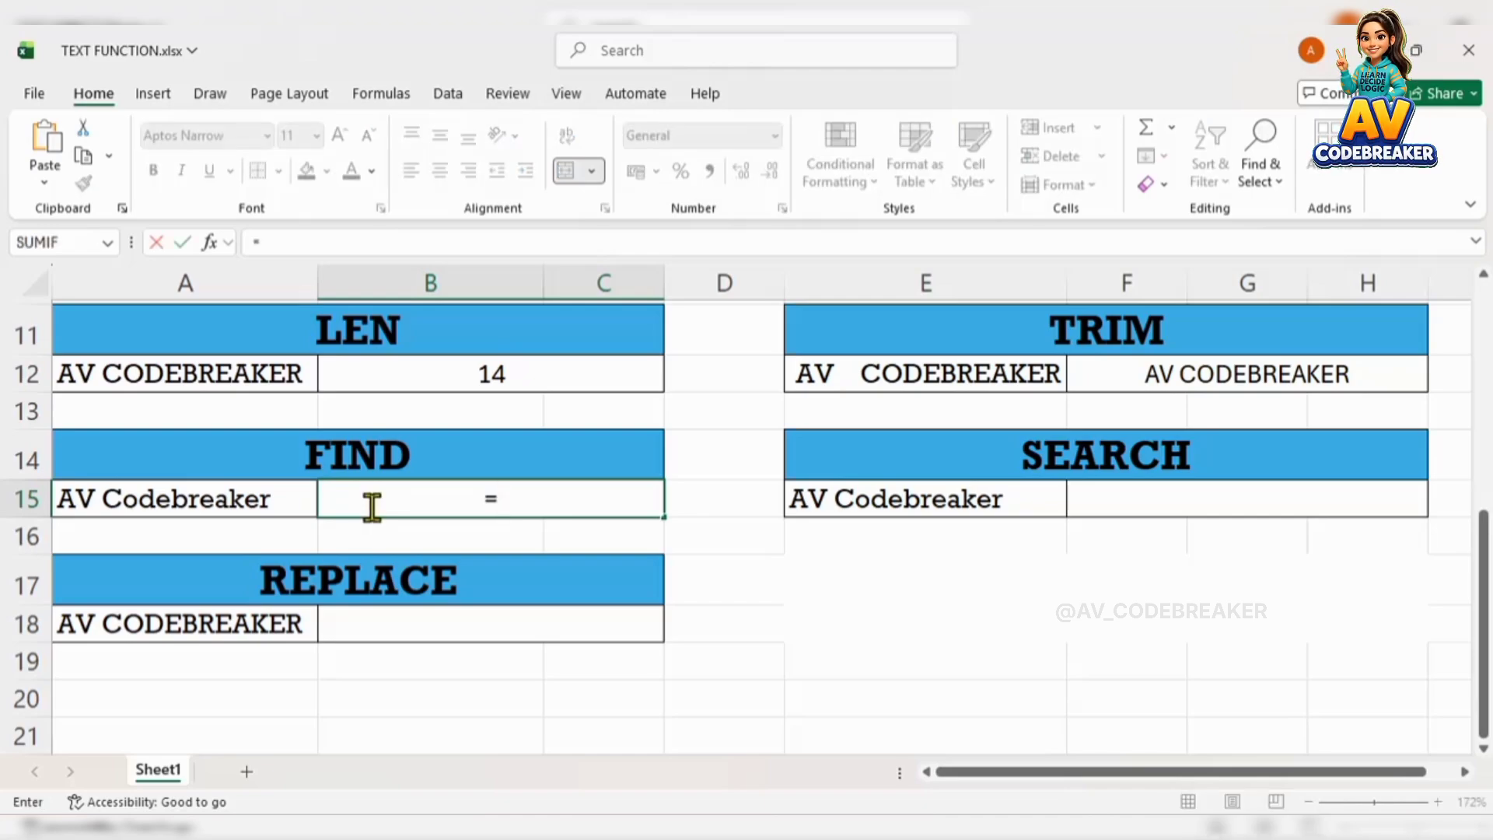
{"action": "type", "text": "FIN"}
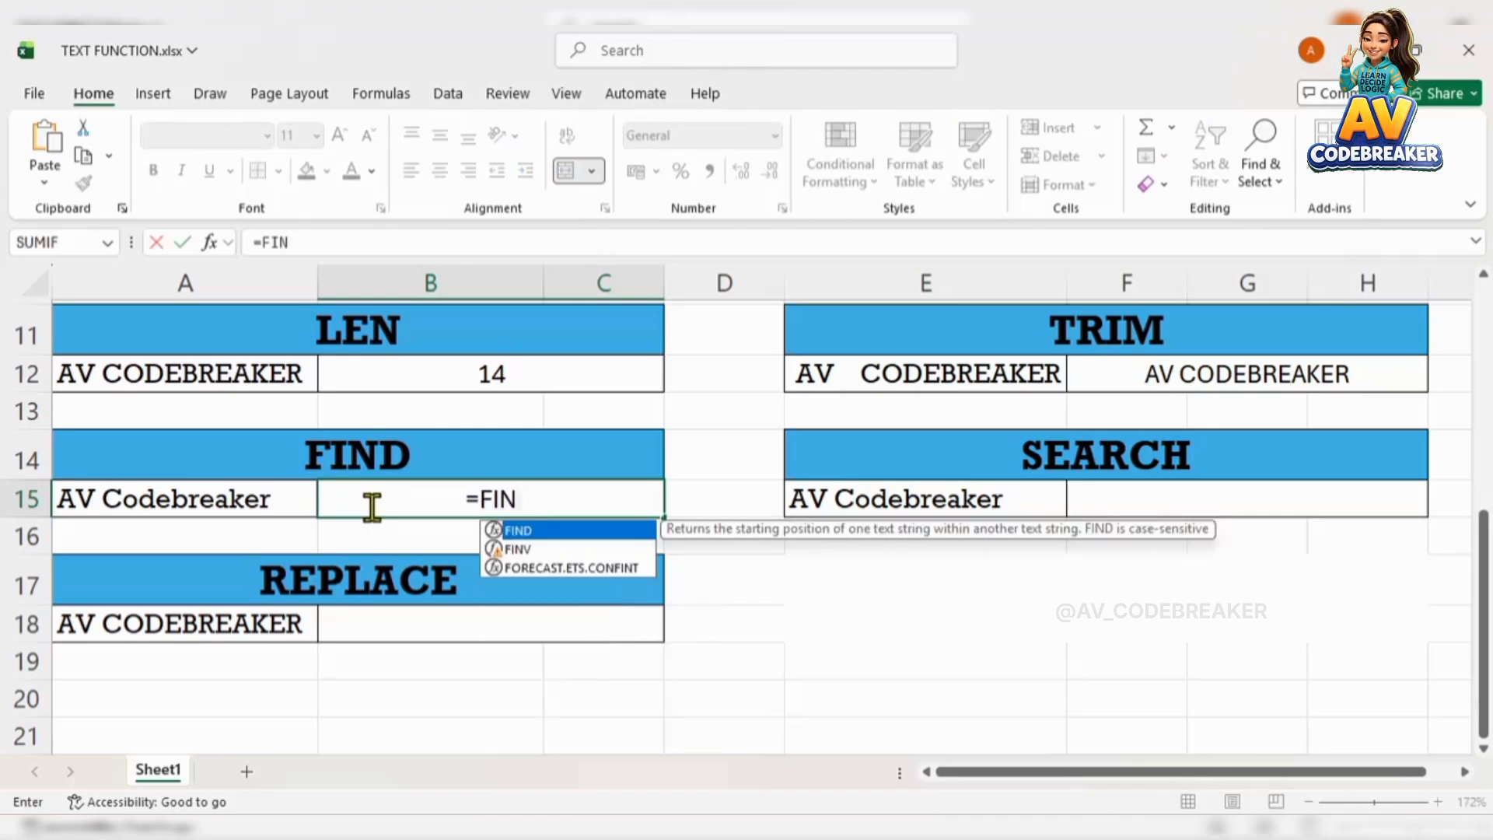
{"action": "type", "text": "D("}
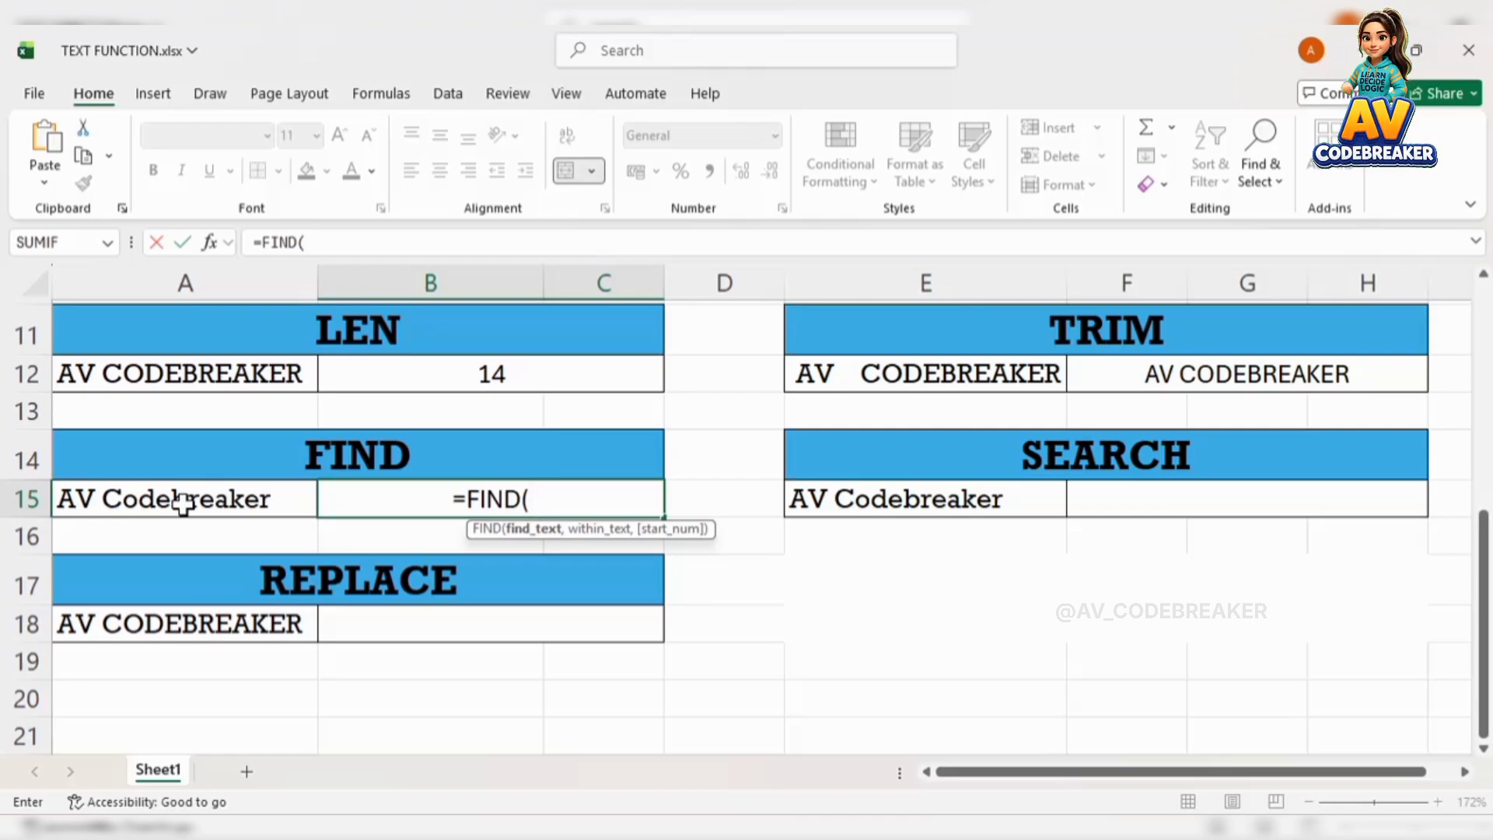
{"action": "type", "text": "\""}
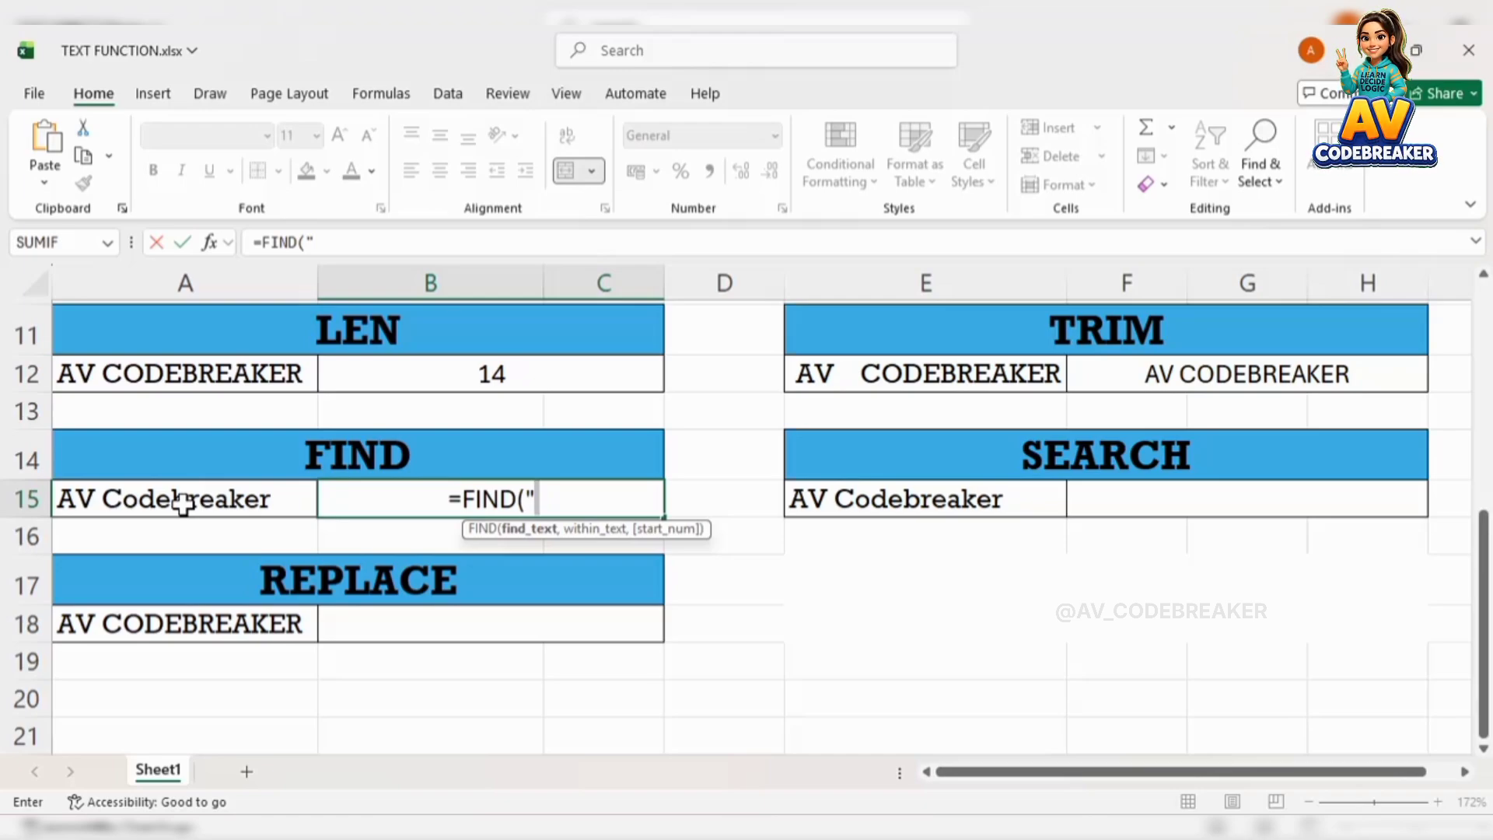
{"action": "type", "text": "C\""}
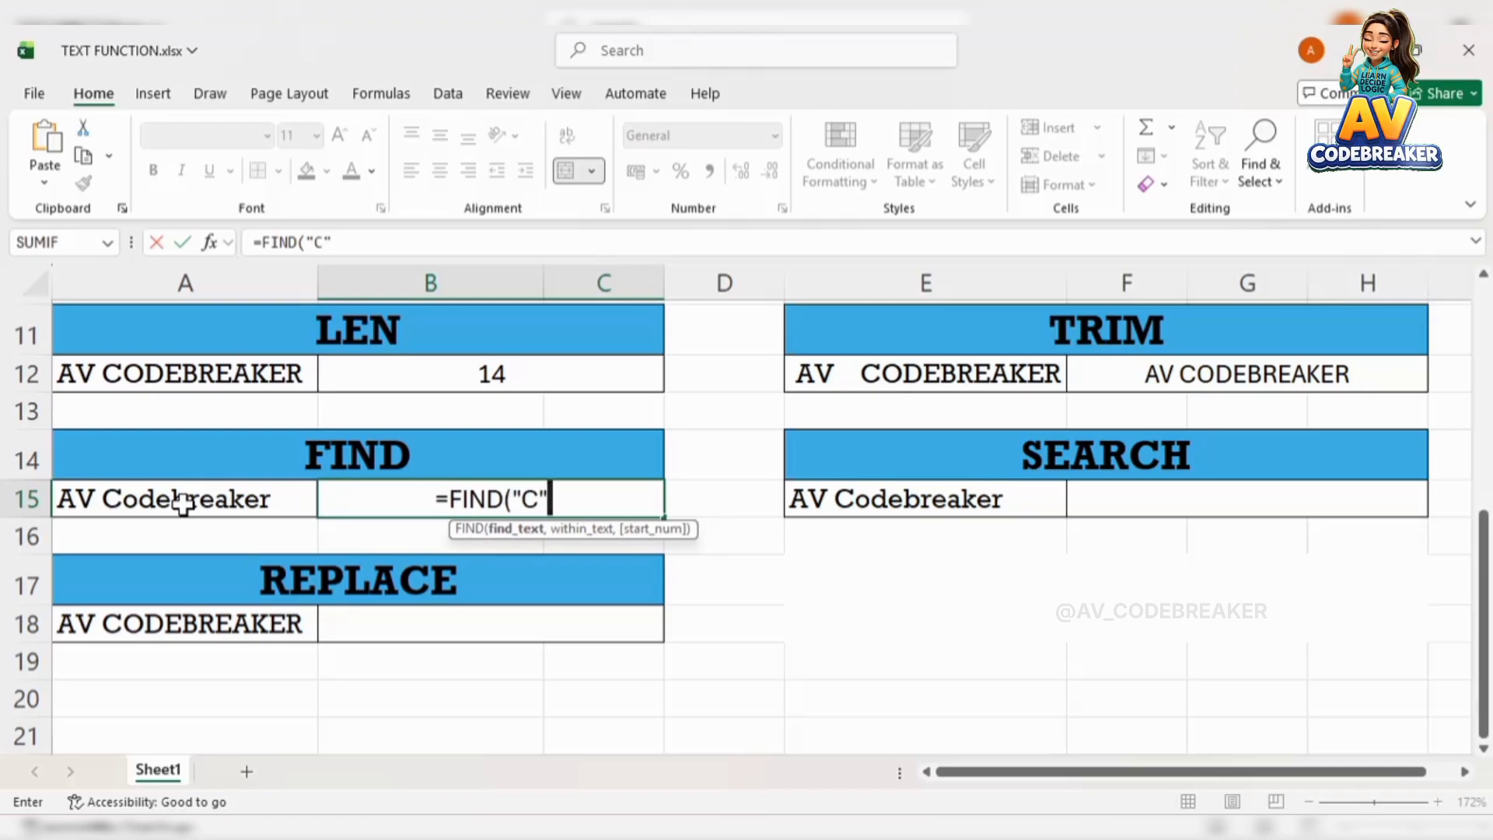
{"action": "type", "text": ","}
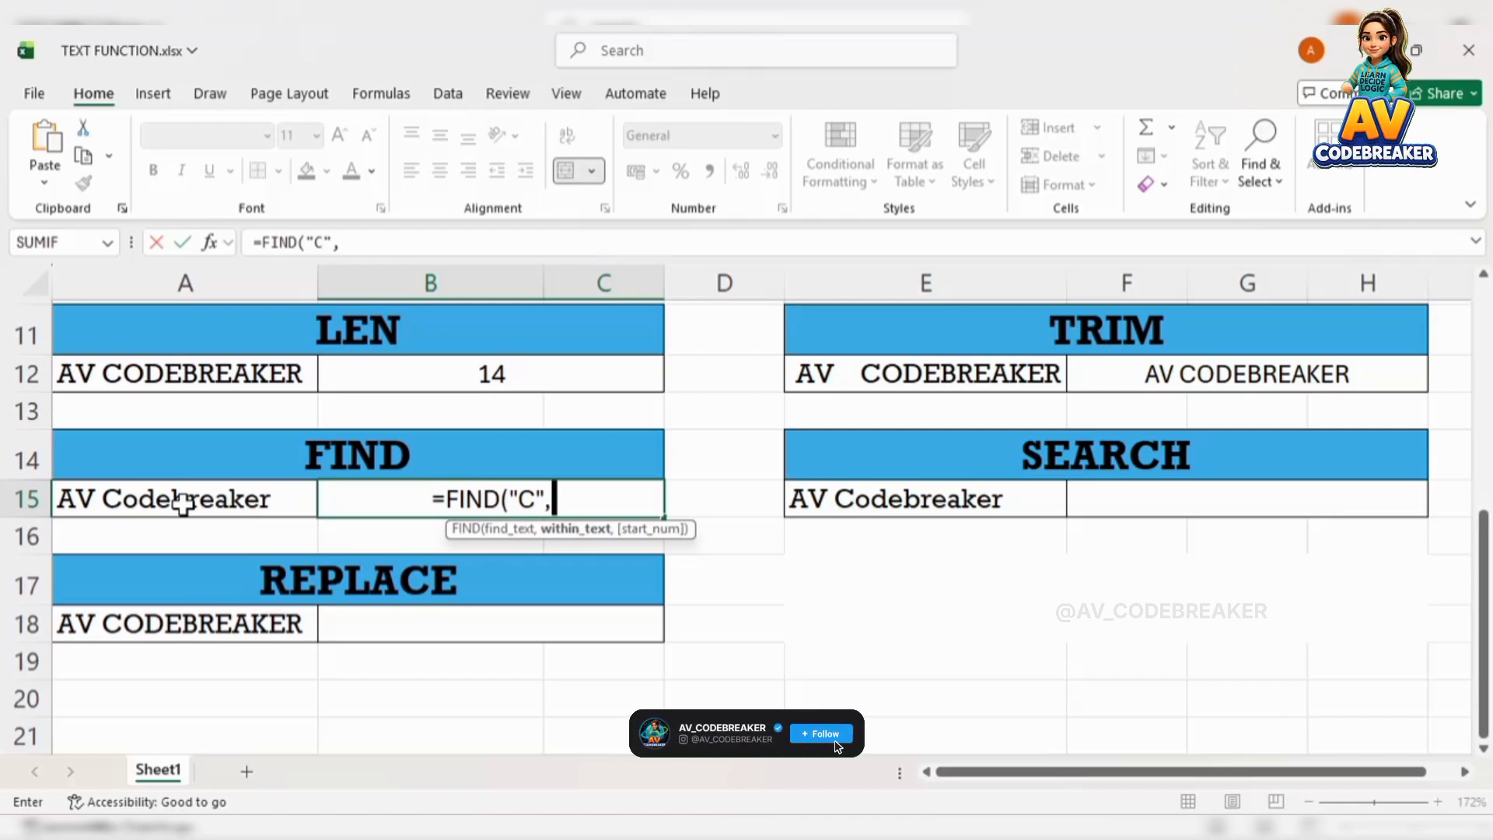
{"action": "left_click", "coordinate": [183, 504]}
{"action": "type", "text": ")"}
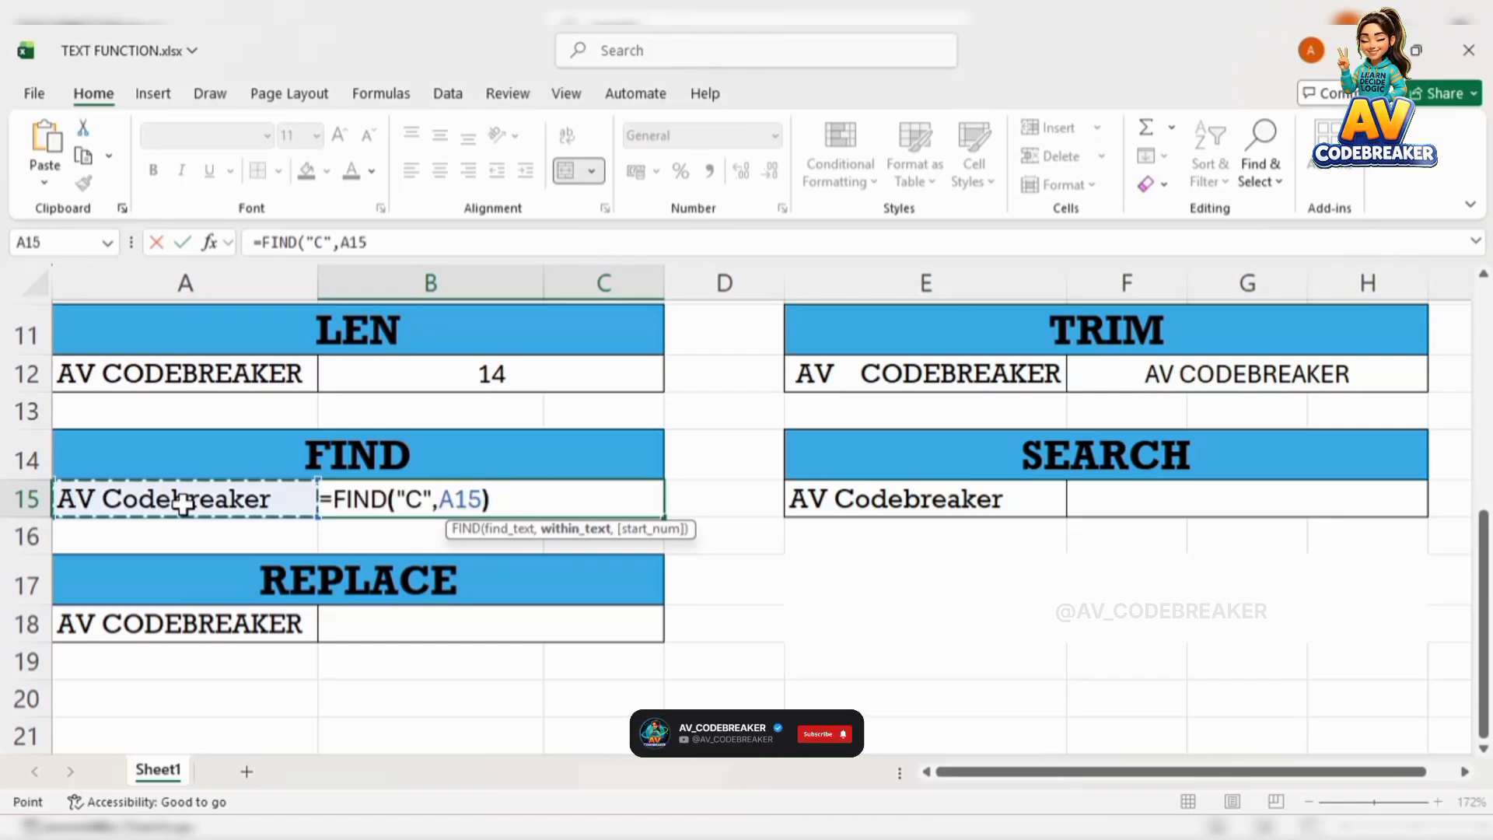
{"action": "key", "text": "Return"}
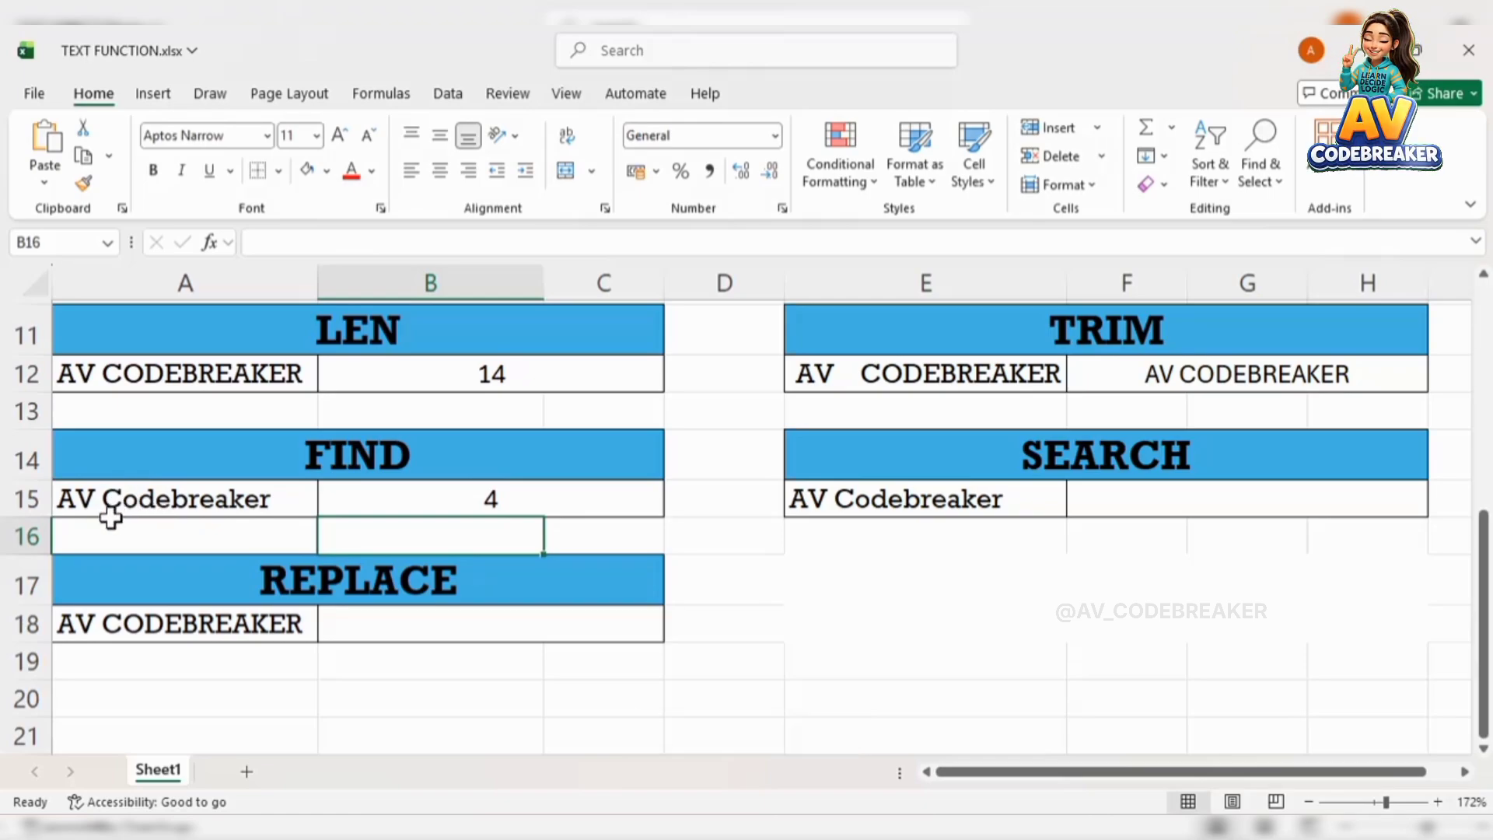
{"action": "left_click", "coordinate": [396, 499]}
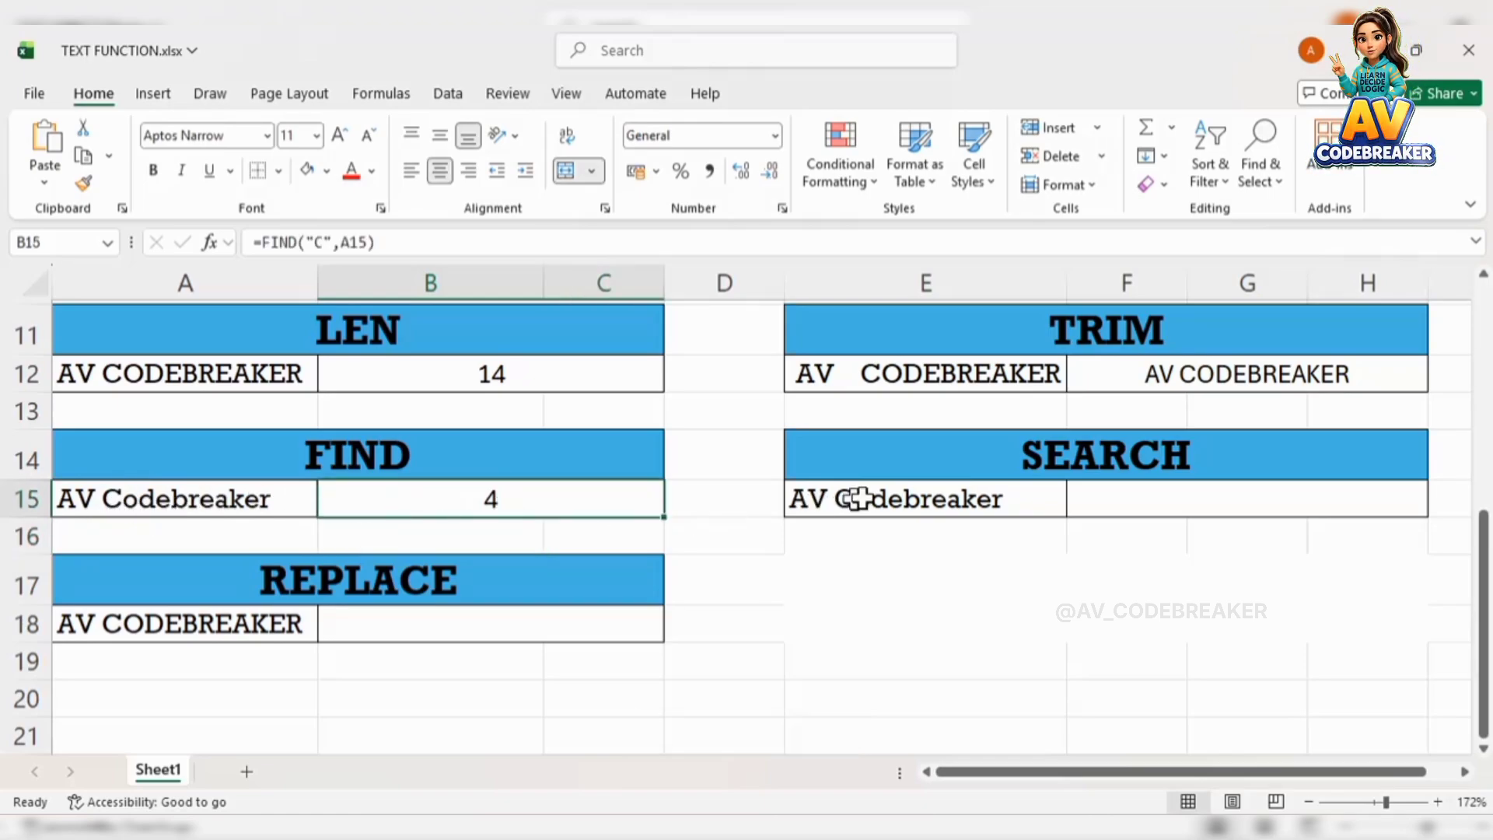
Step: Enter =SEARCH("d",E15) in cell F15 to locate the letter d within the text in E15
{"action": "left_click", "coordinate": [1090, 510]}
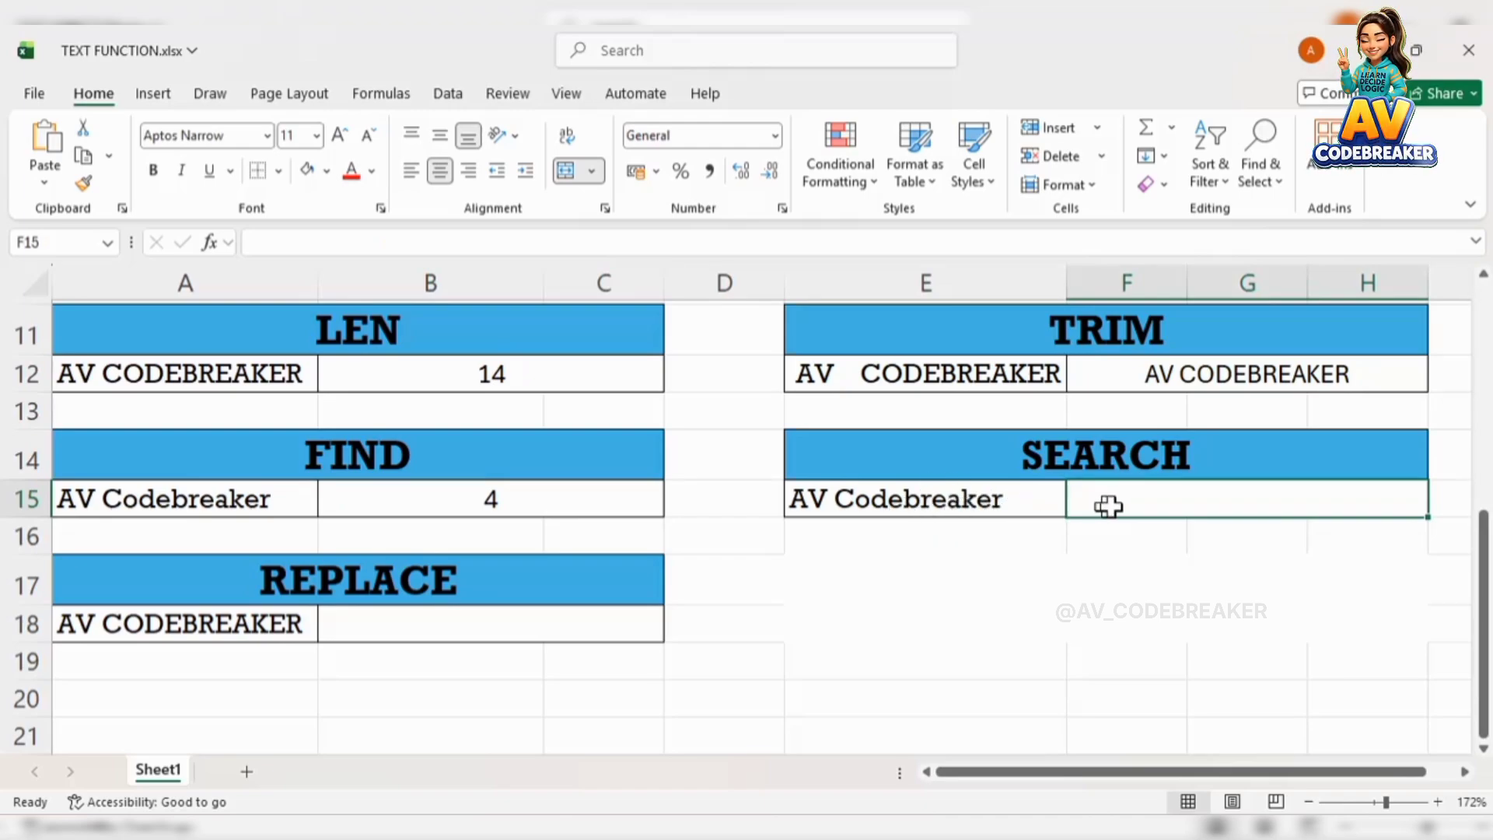
{"action": "type", "text": "="}
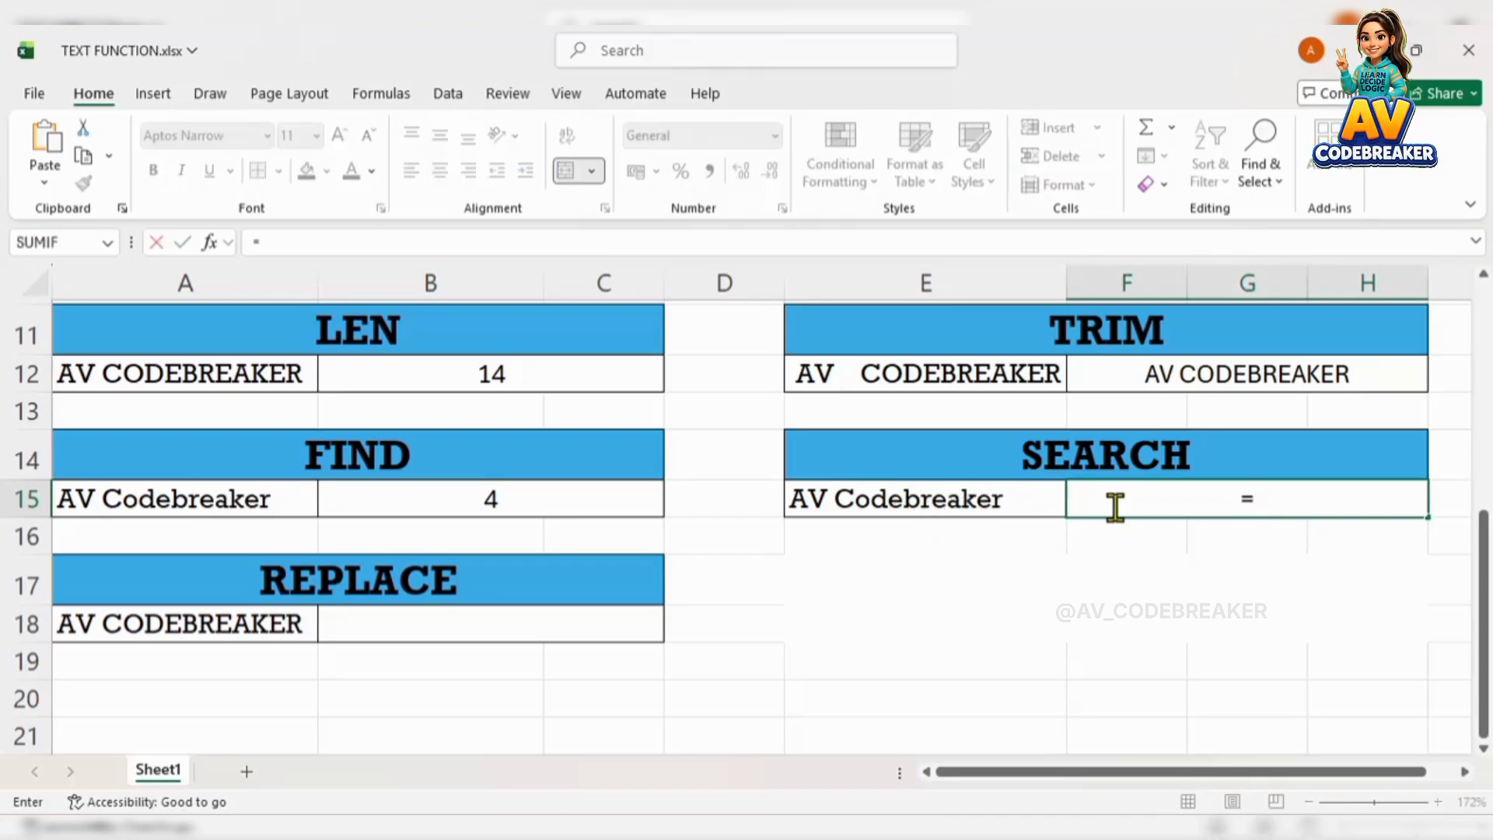
{"action": "type", "text": "SEA"}
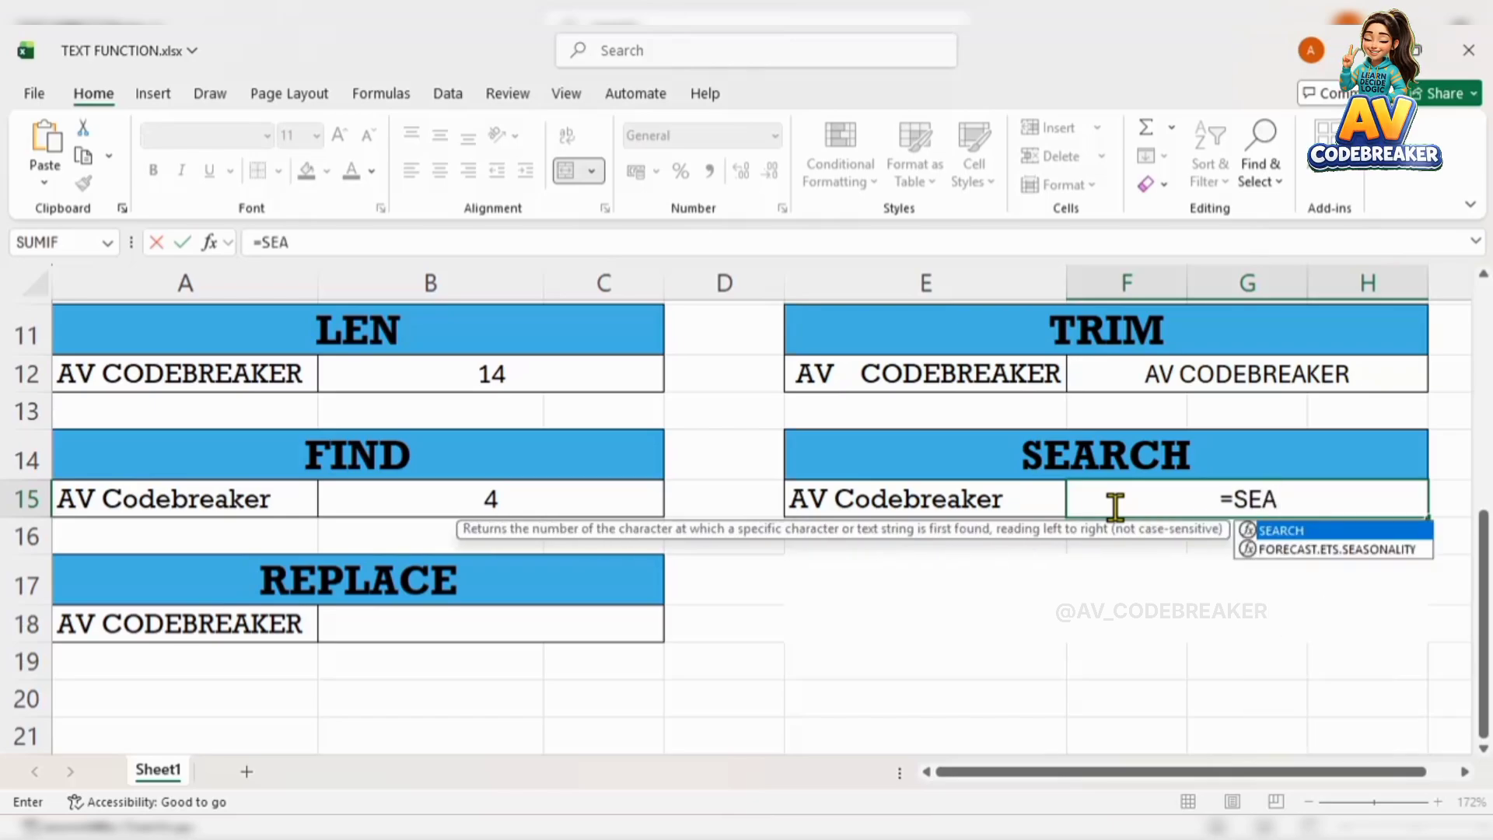
{"action": "double_click", "coordinate": [1269, 529]}
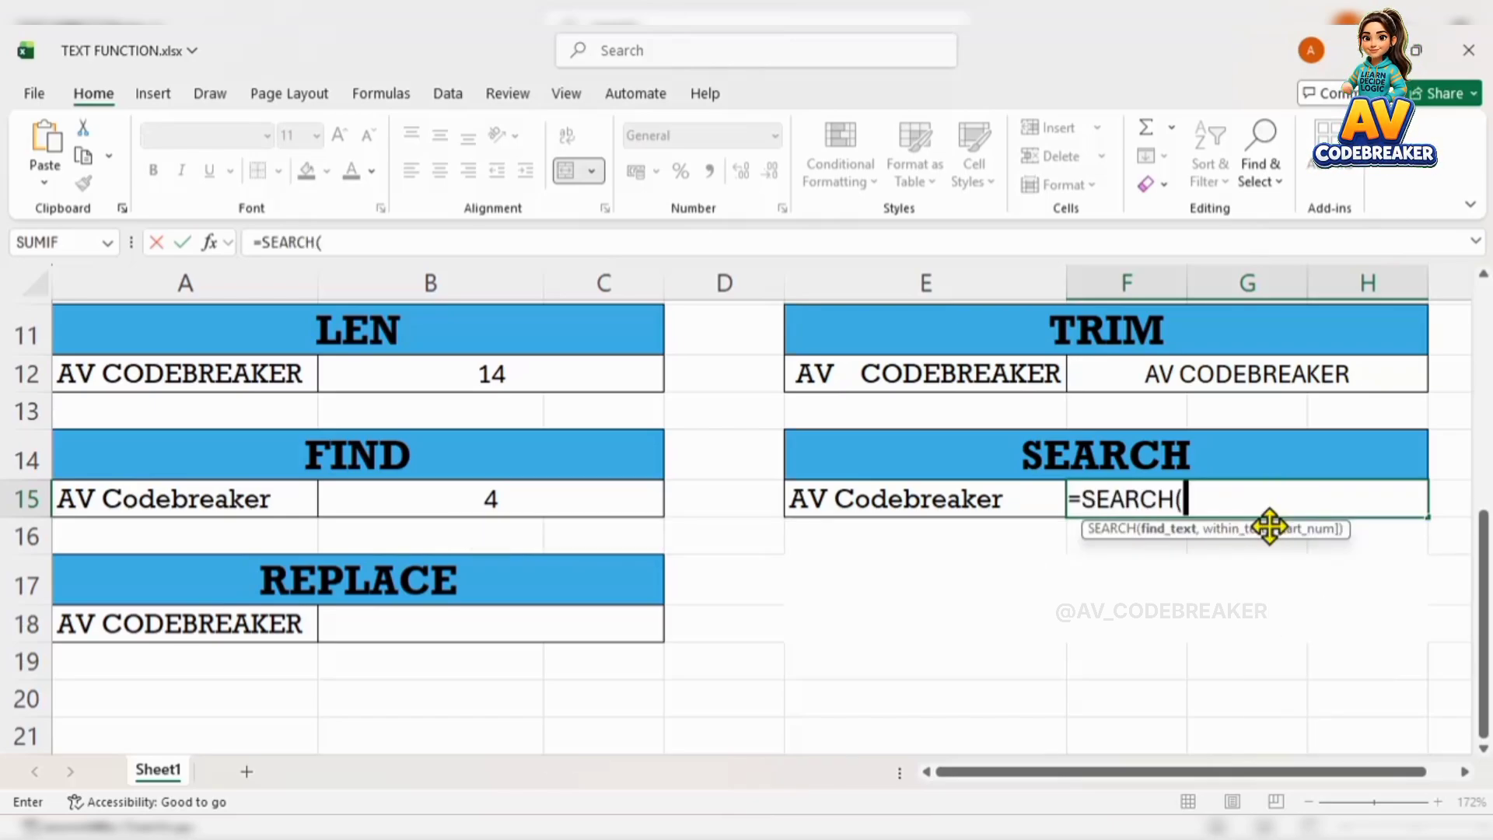
{"action": "type", "text": "\""}
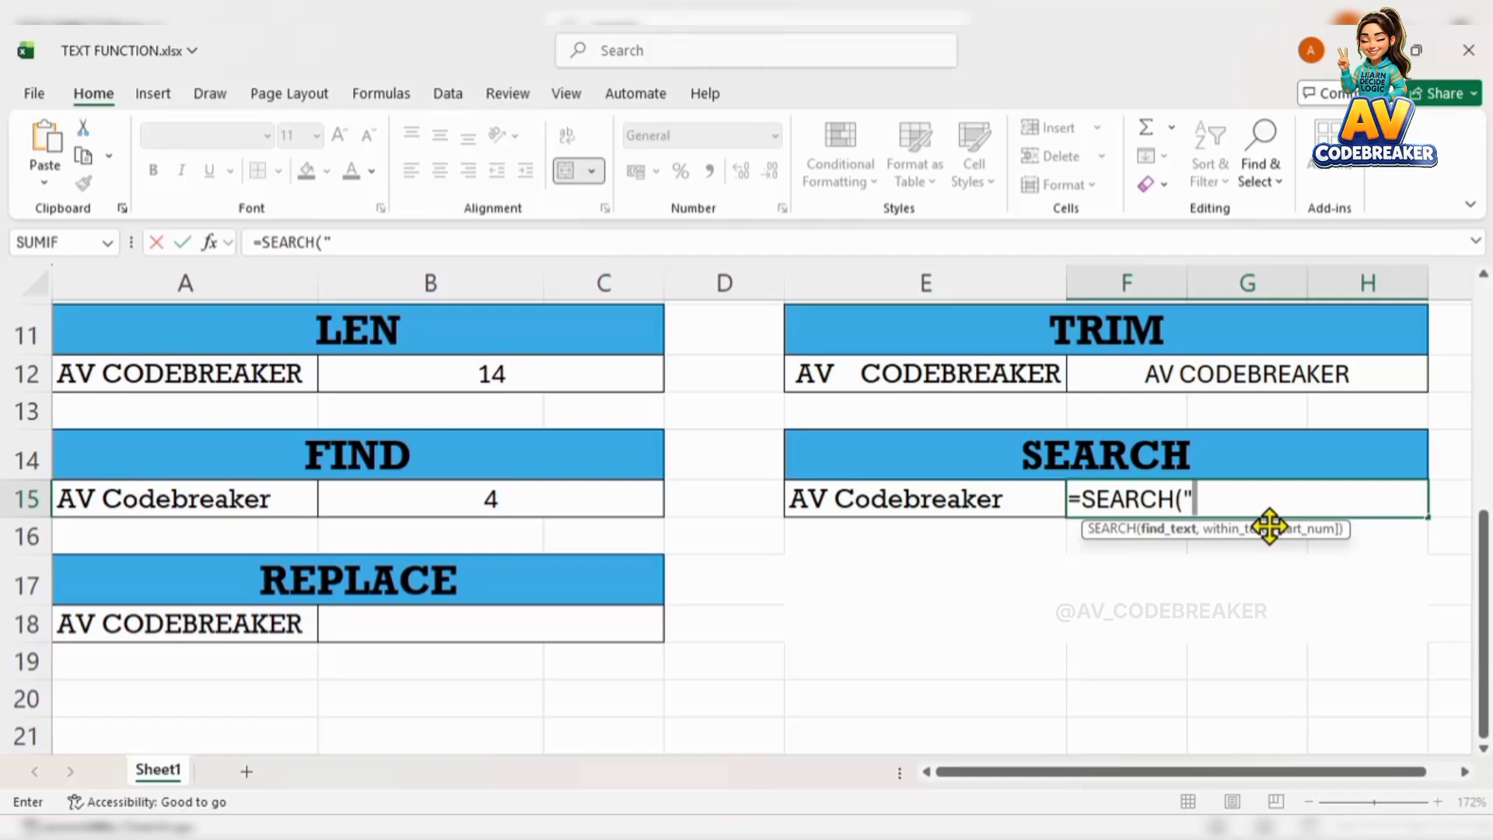
{"action": "key", "text": "Caps_Lock"}
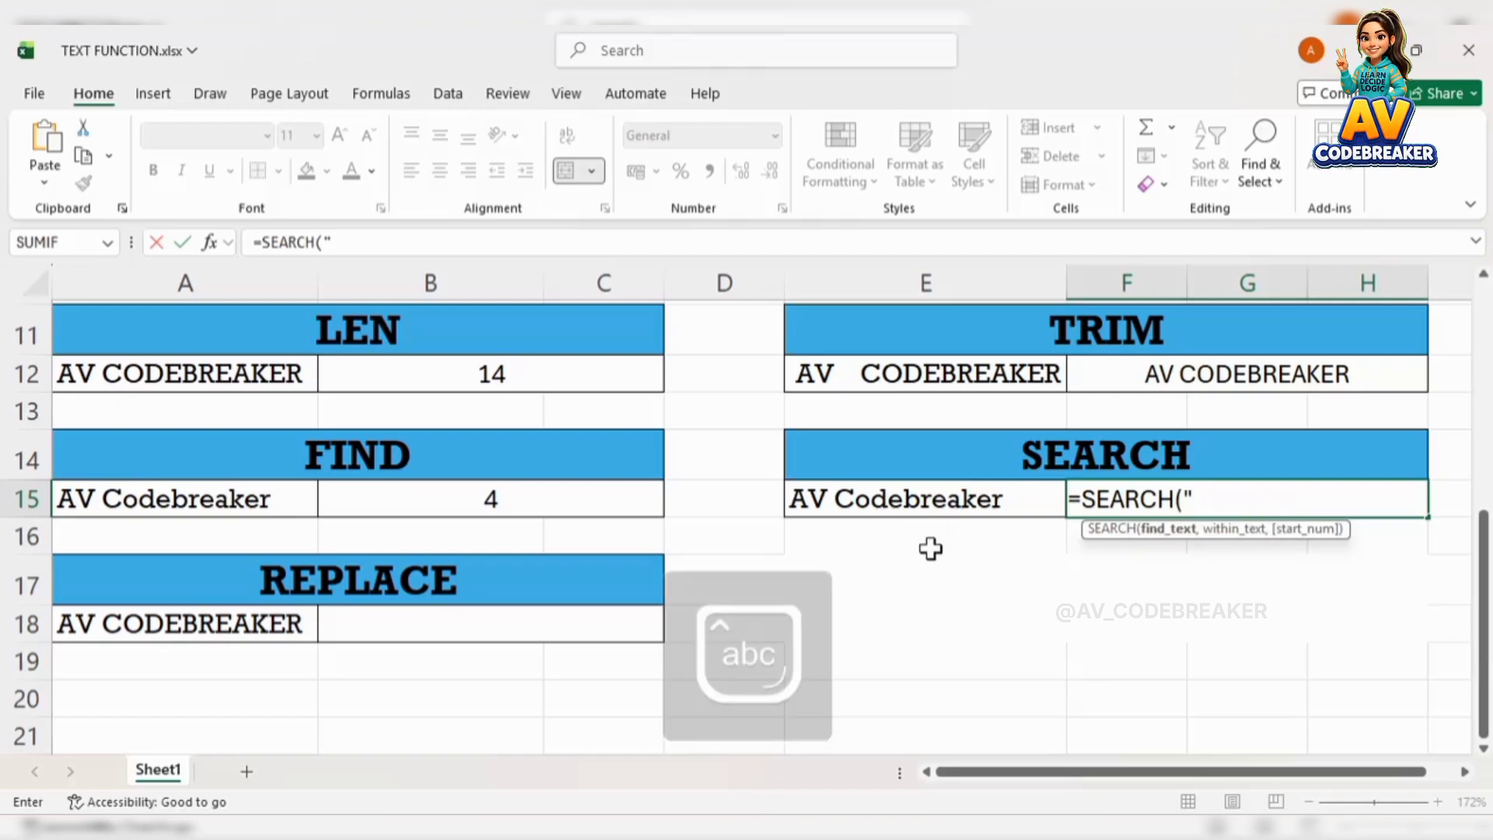
{"action": "type", "text": "d\""}
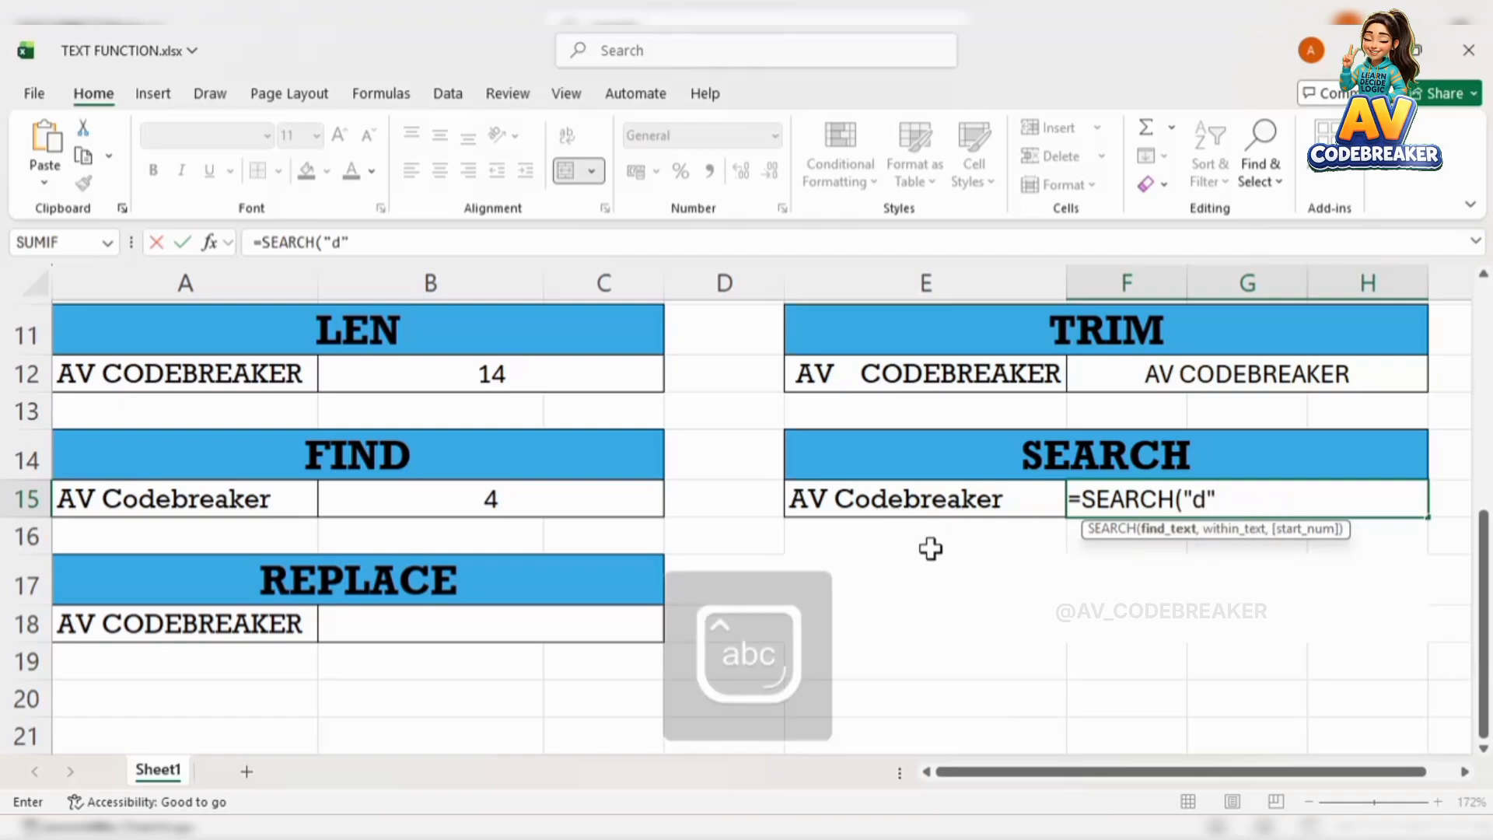
{"action": "type", "text": ","}
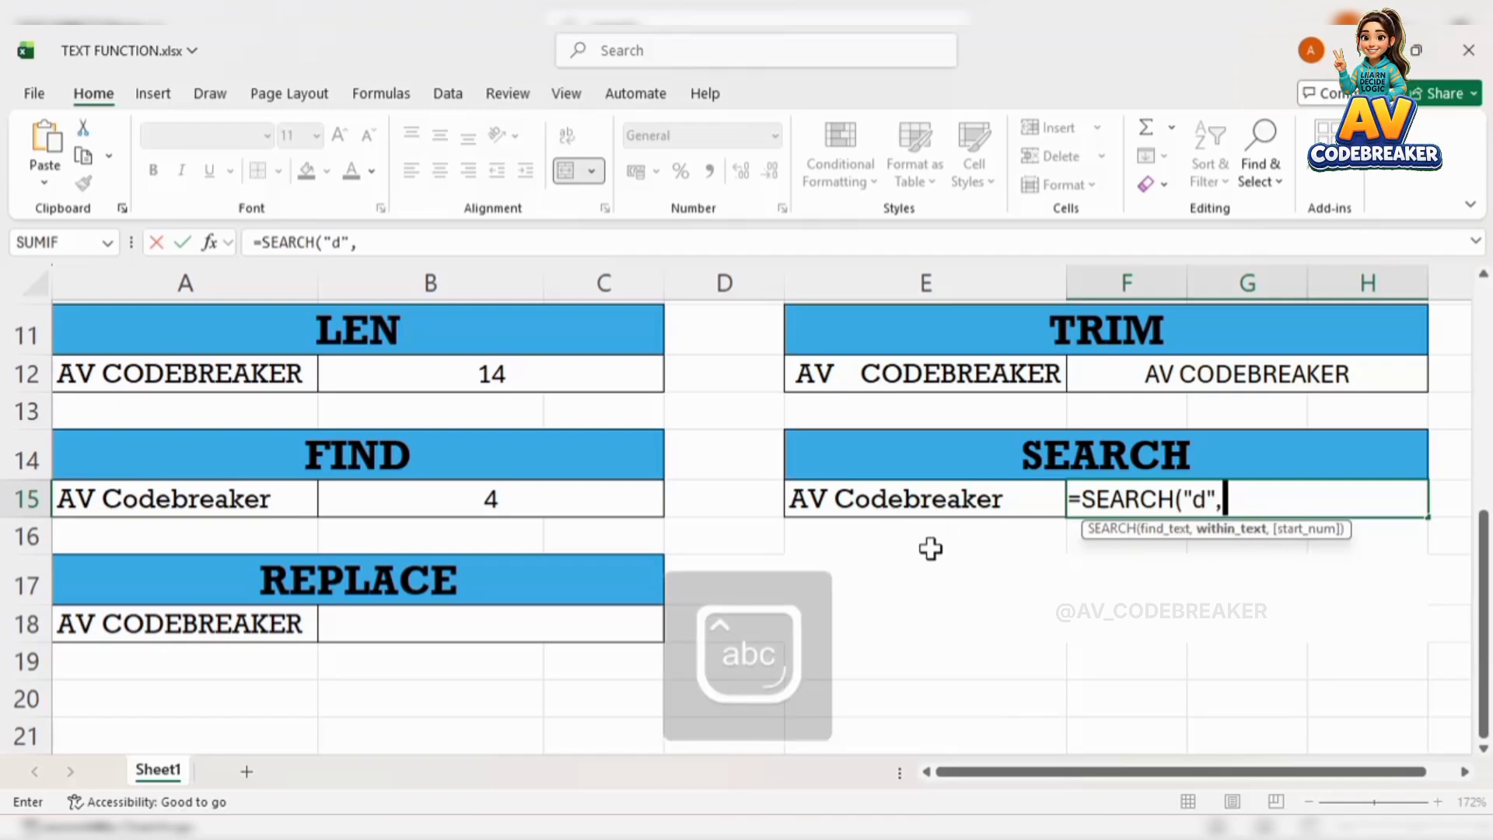
{"action": "left_click", "coordinate": [907, 500]}
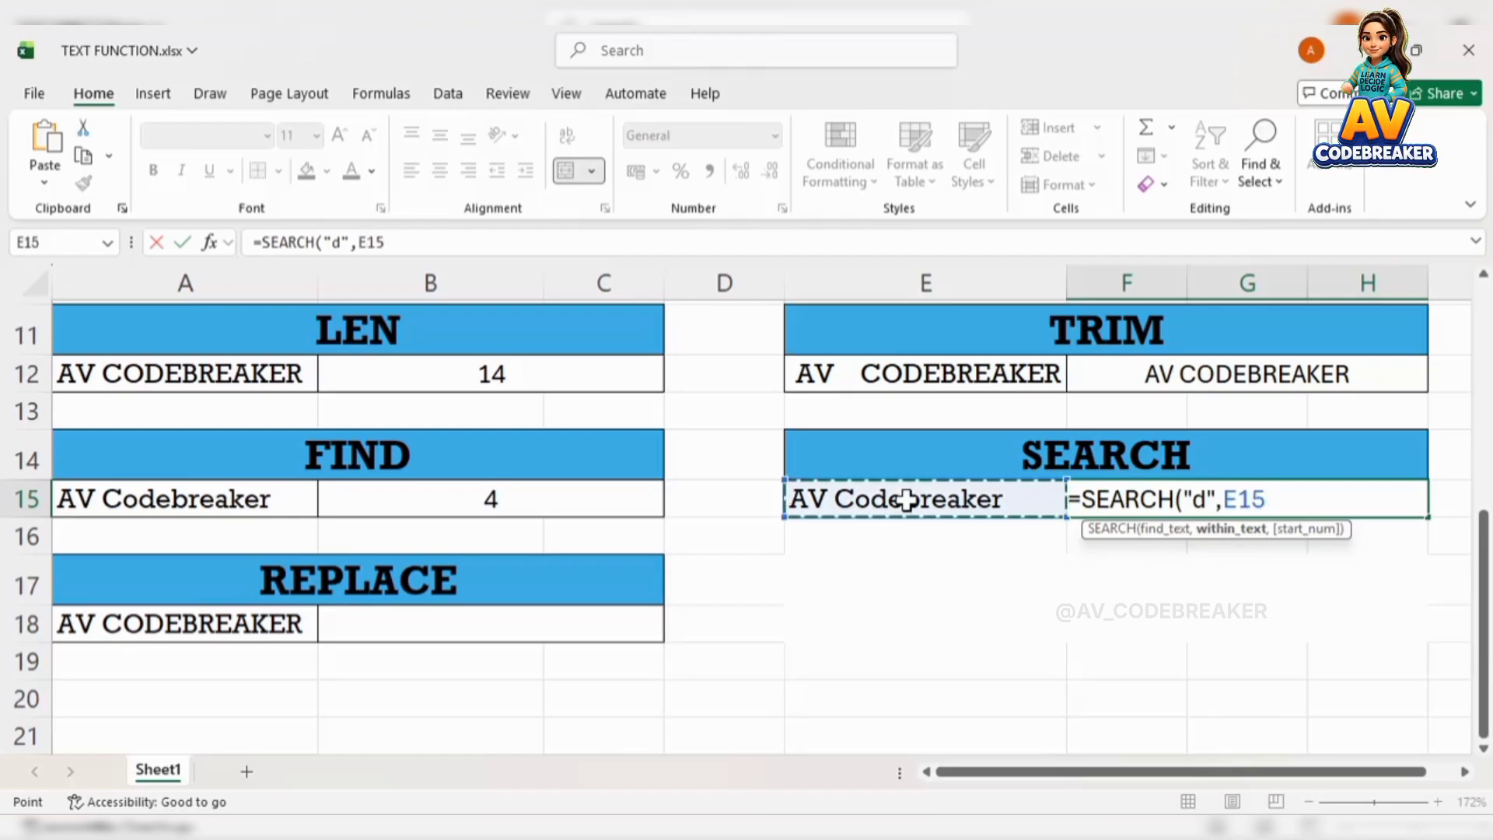
{"action": "type", "text": ")"}
{"action": "key", "text": "Return"}
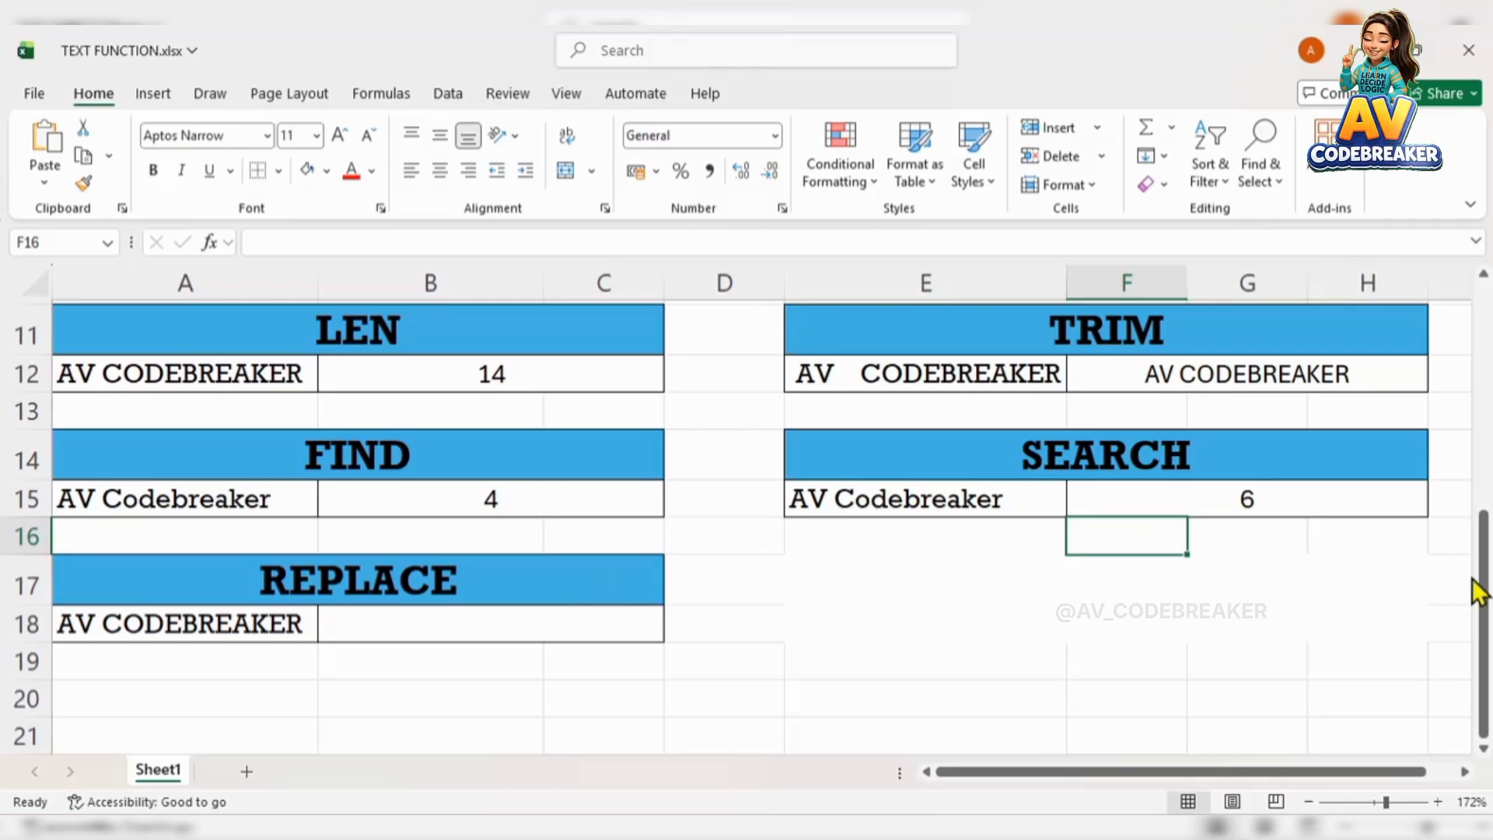
Step: Enter =REPLACE(A18,1,2,"VA") in cell B18 to replace the first two characters of the text in A18 with VA
{"action": "left_click_drag", "start_coordinate": [1480, 592], "coordinate": [1487, 590]}
{"action": "double_click", "coordinate": [427, 610]}
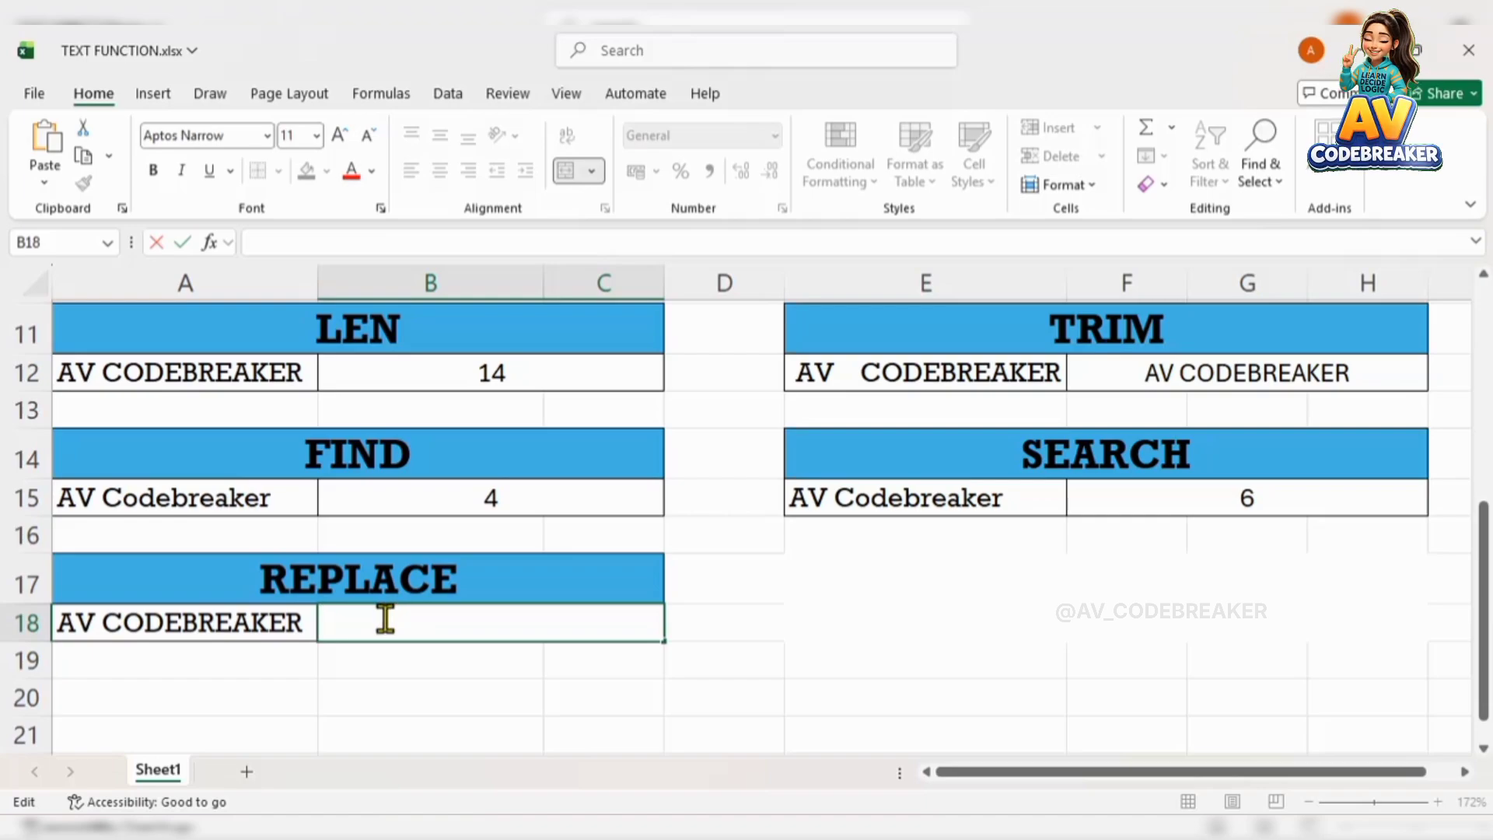
{"action": "type", "text": "="}
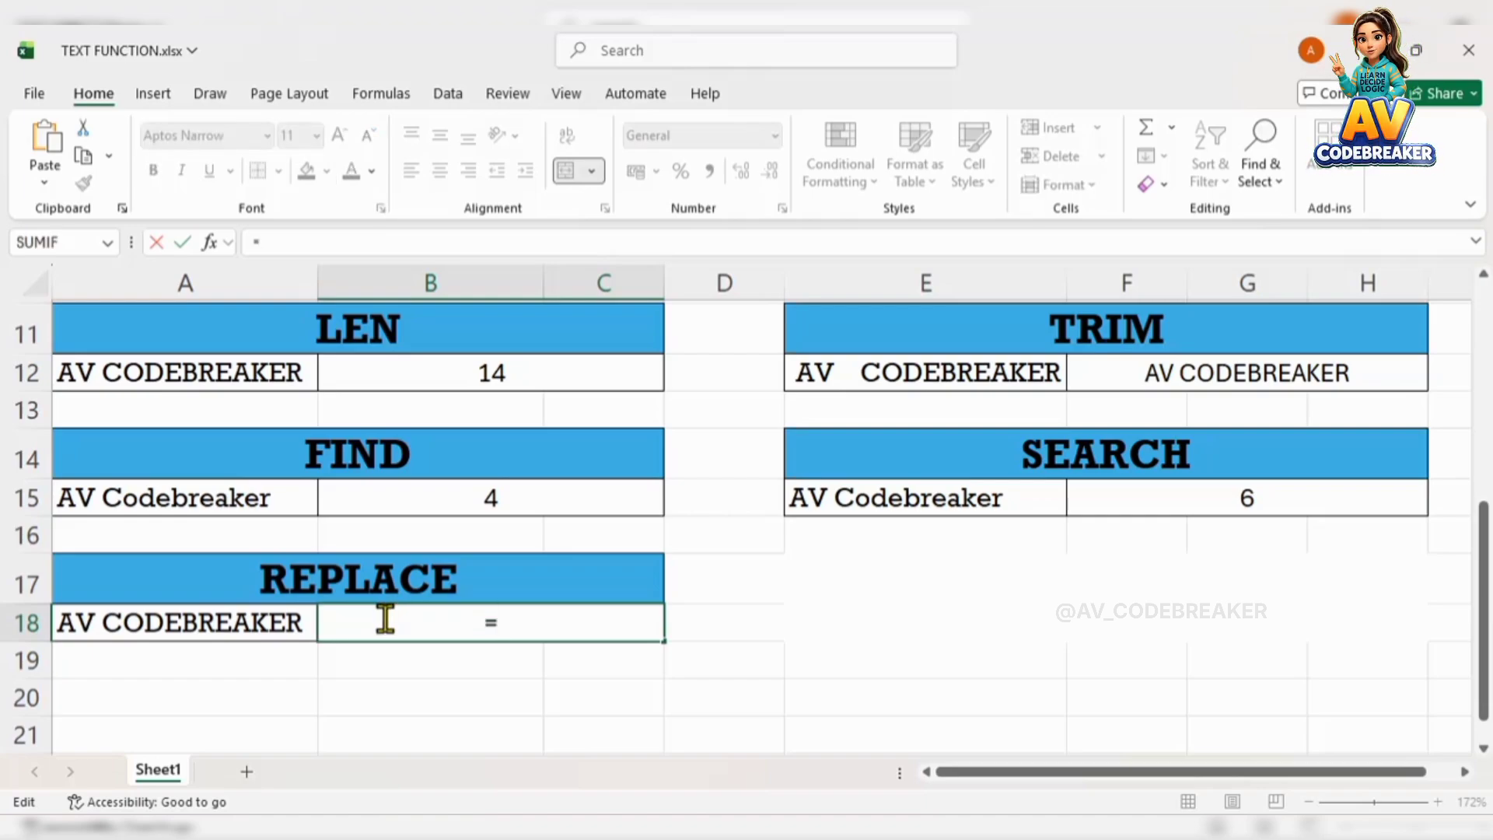
{"action": "type", "text": "repl"}
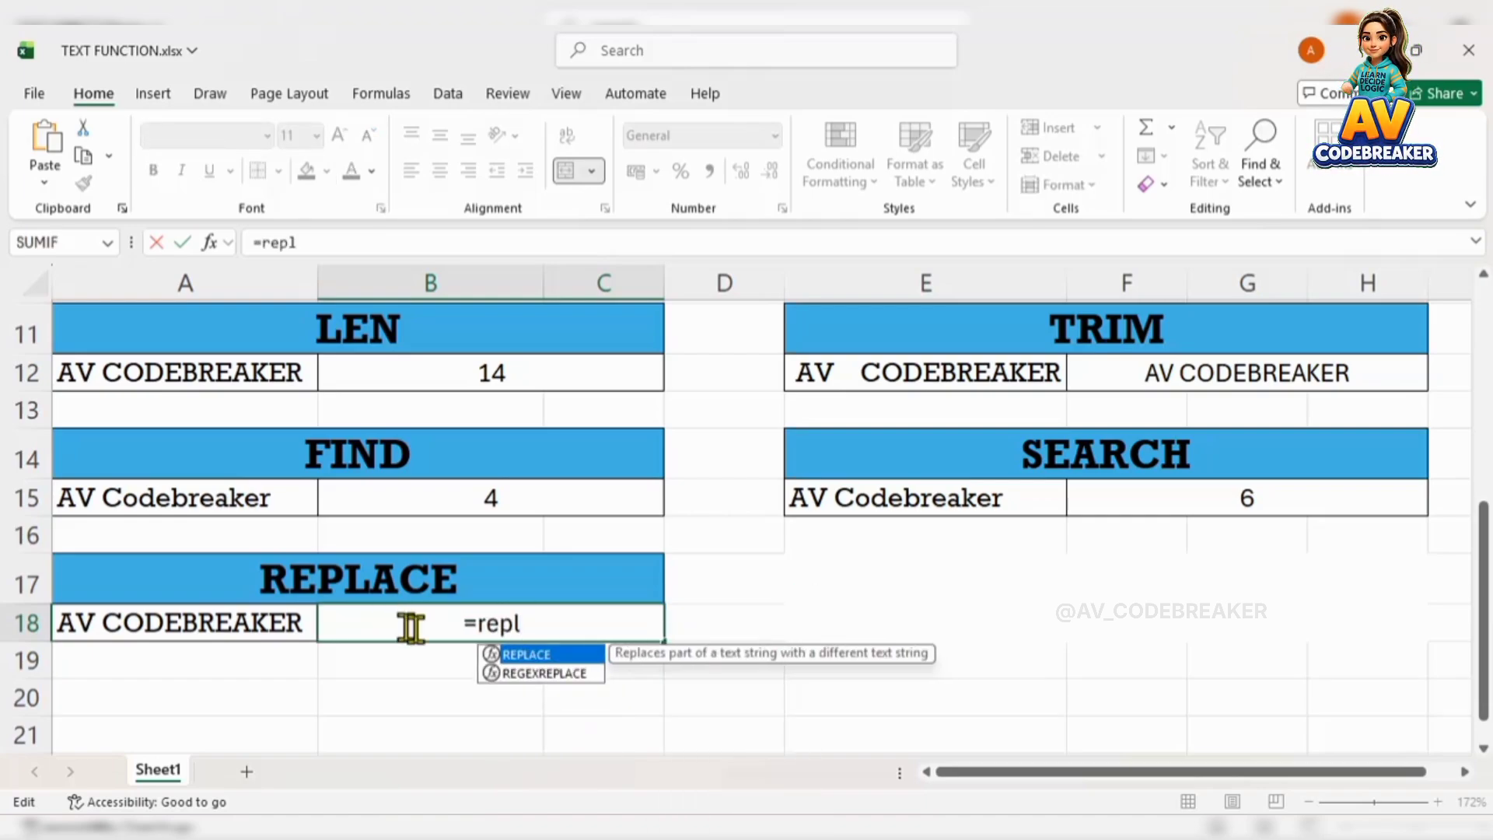
{"action": "double_click", "coordinate": [519, 655]}
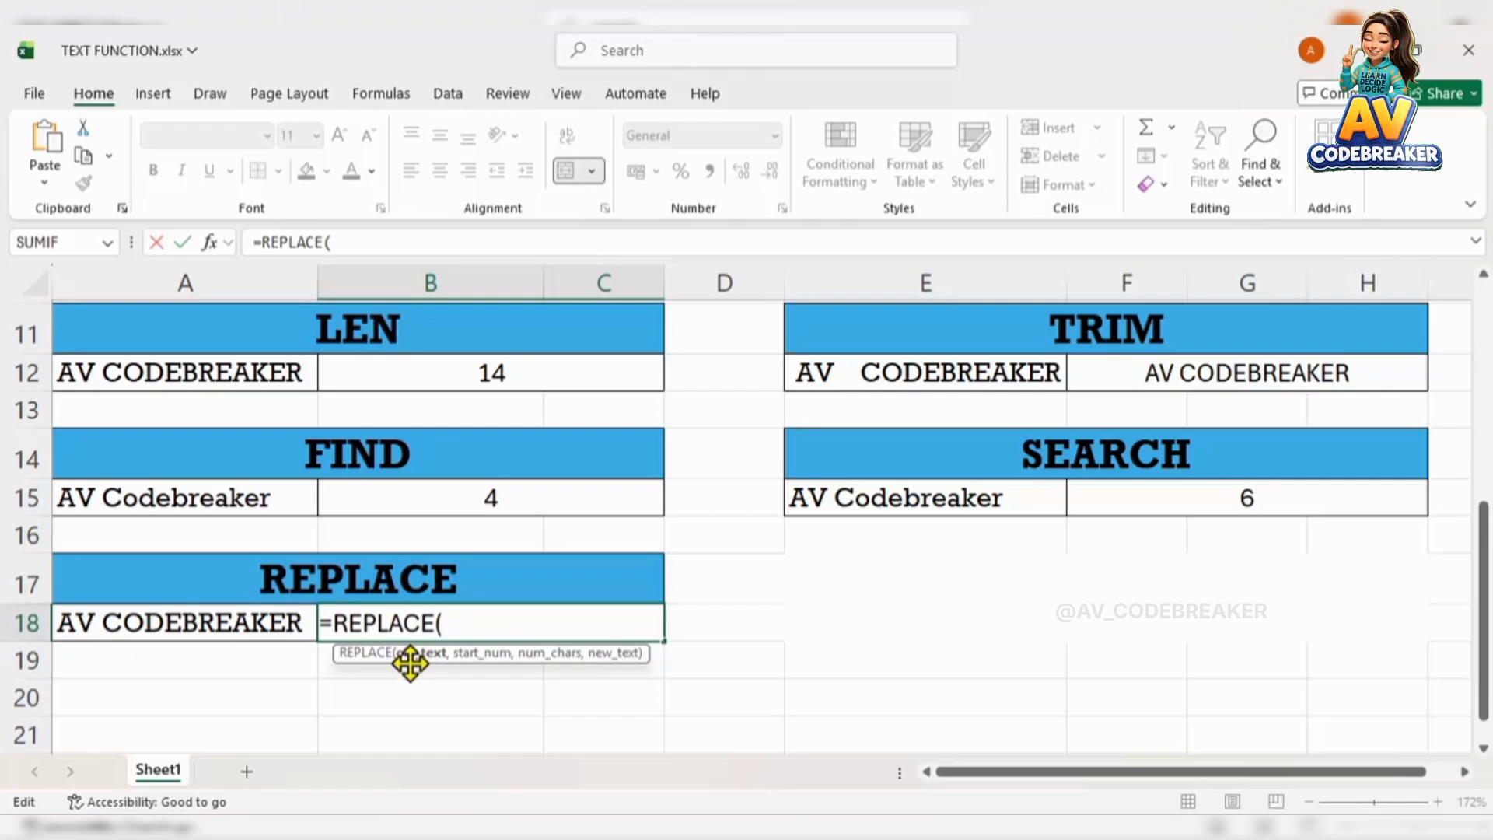
{"action": "left_click", "coordinate": [262, 624]}
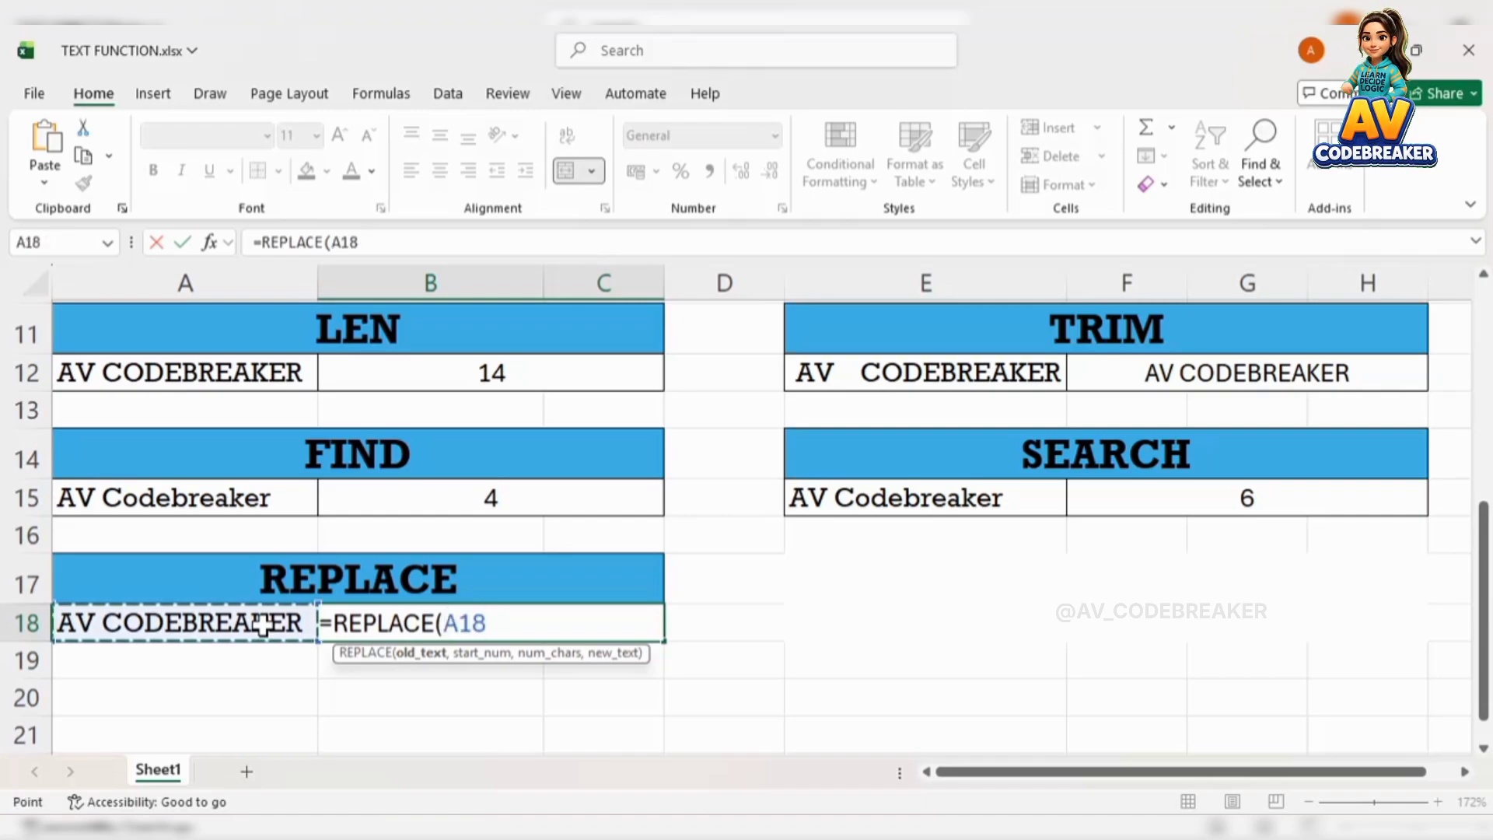
{"action": "type", "text": ","}
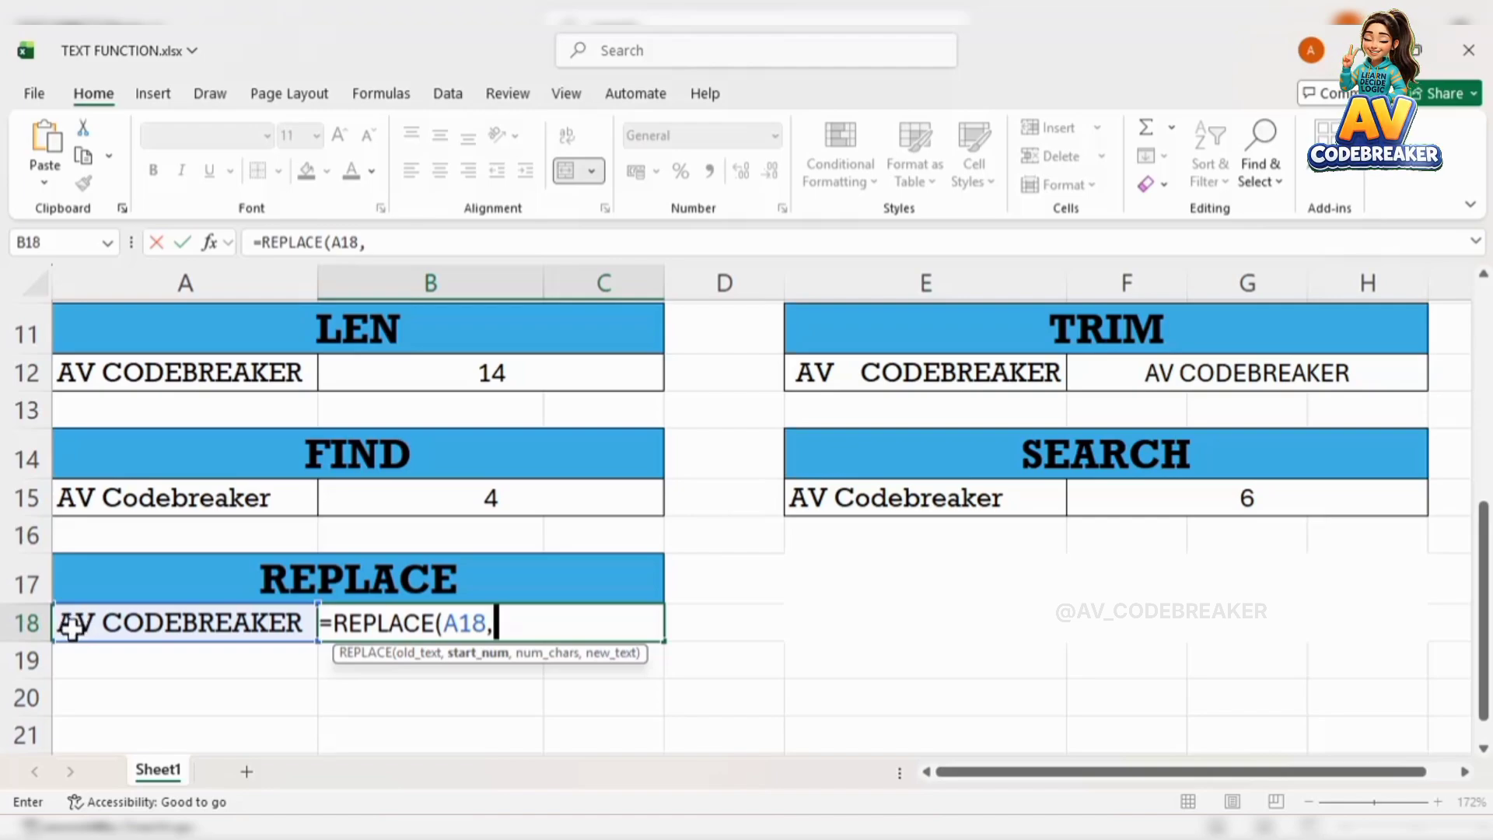
{"action": "type", "text": "1,"}
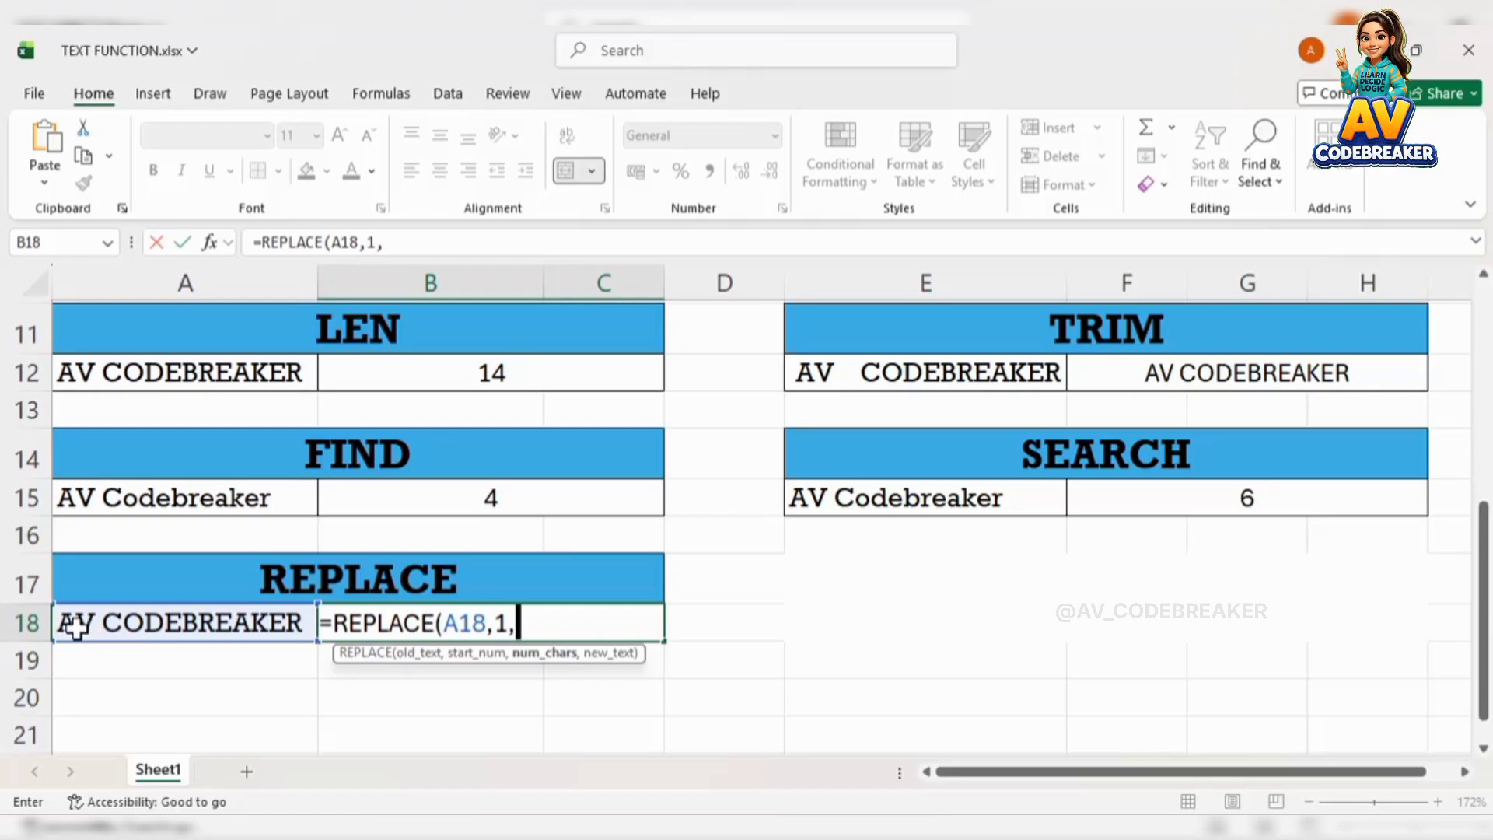
{"action": "type", "text": "2,"}
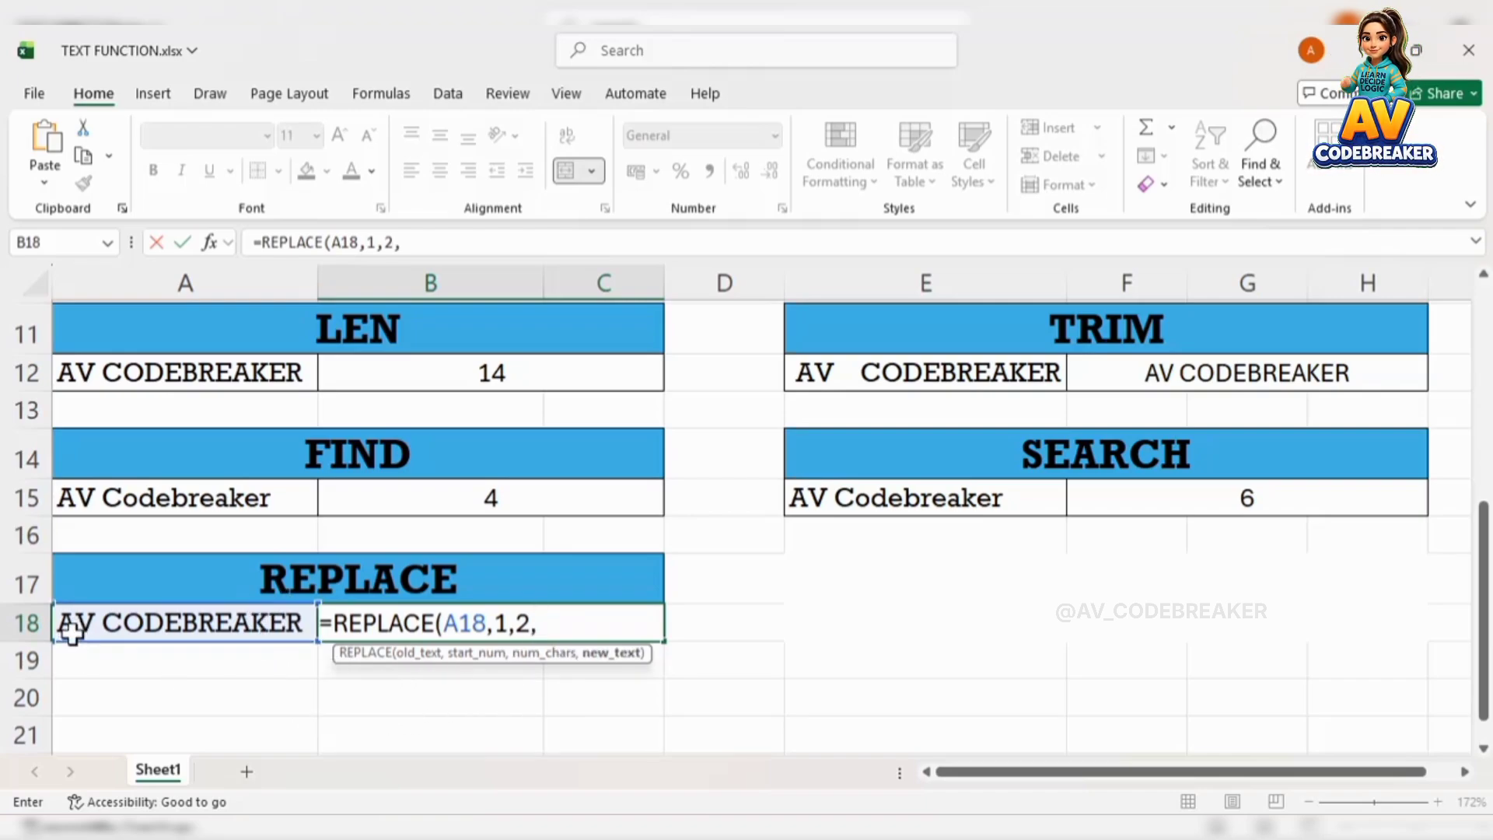
{"action": "type", "text": "\""}
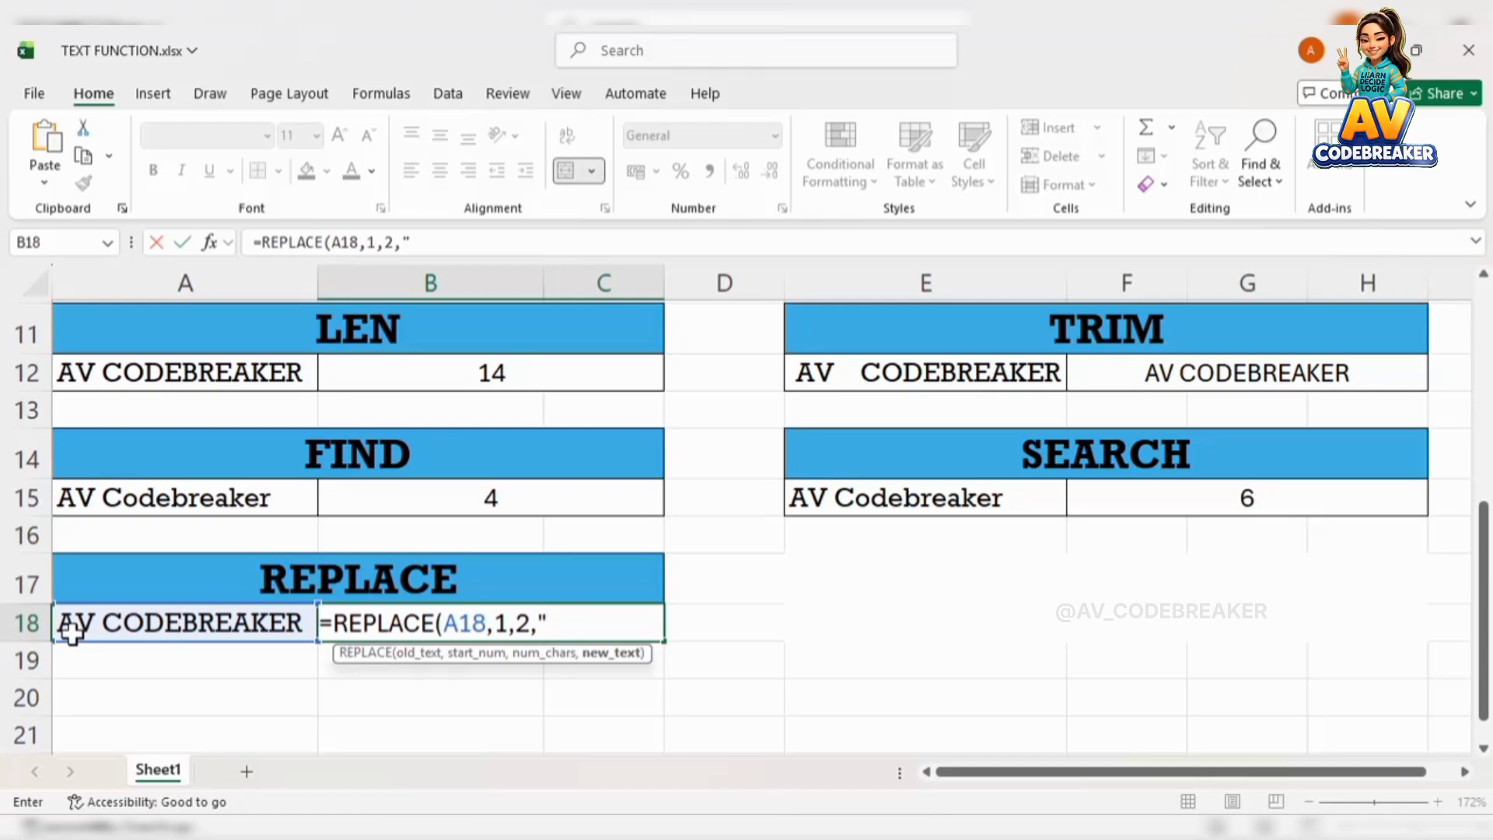
{"action": "type", "text": "va"}
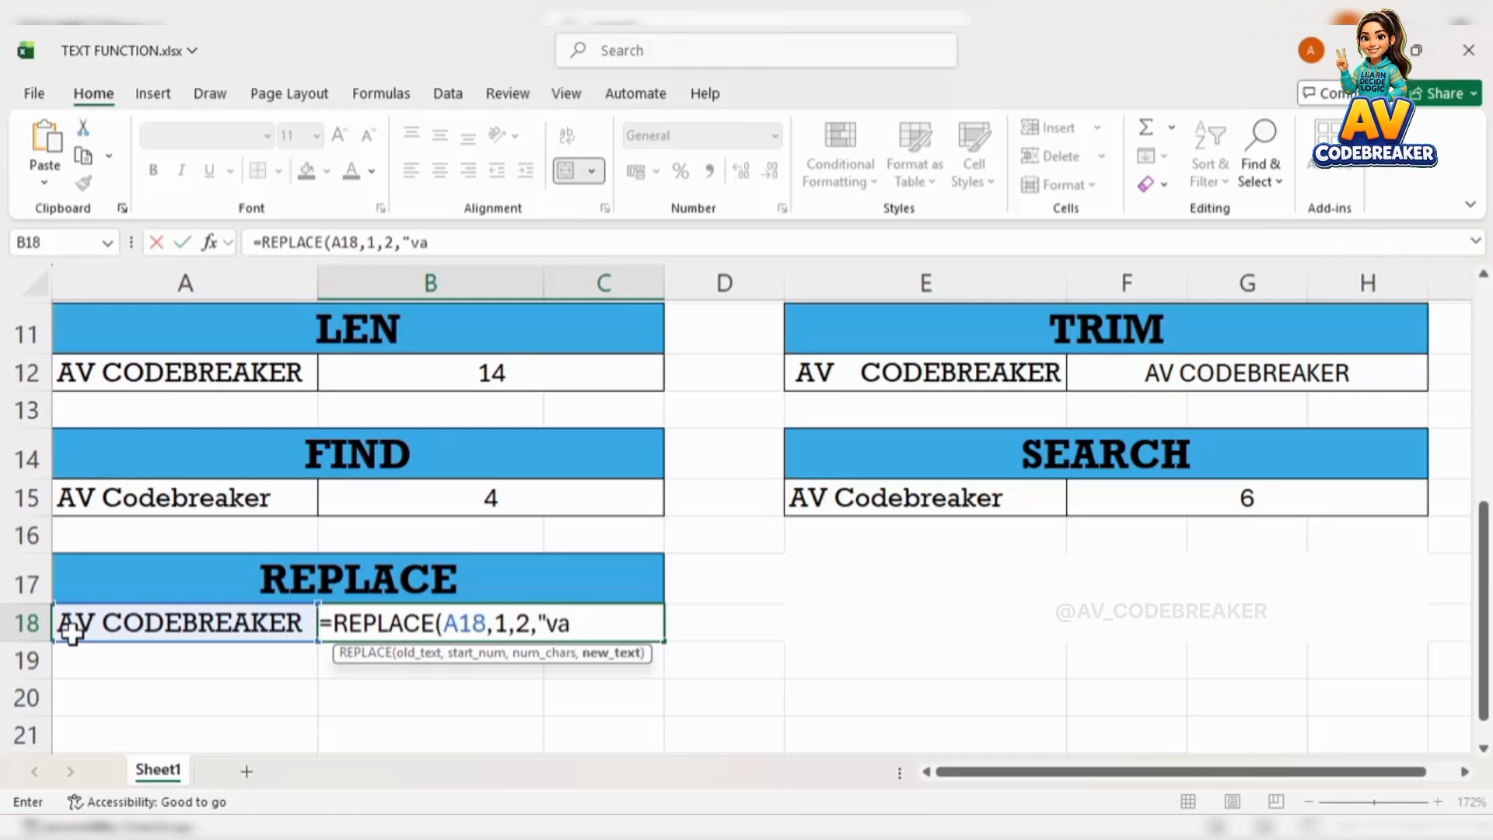
{"action": "key", "text": "BackSpace"}
{"action": "key", "text": "BackSpace"}
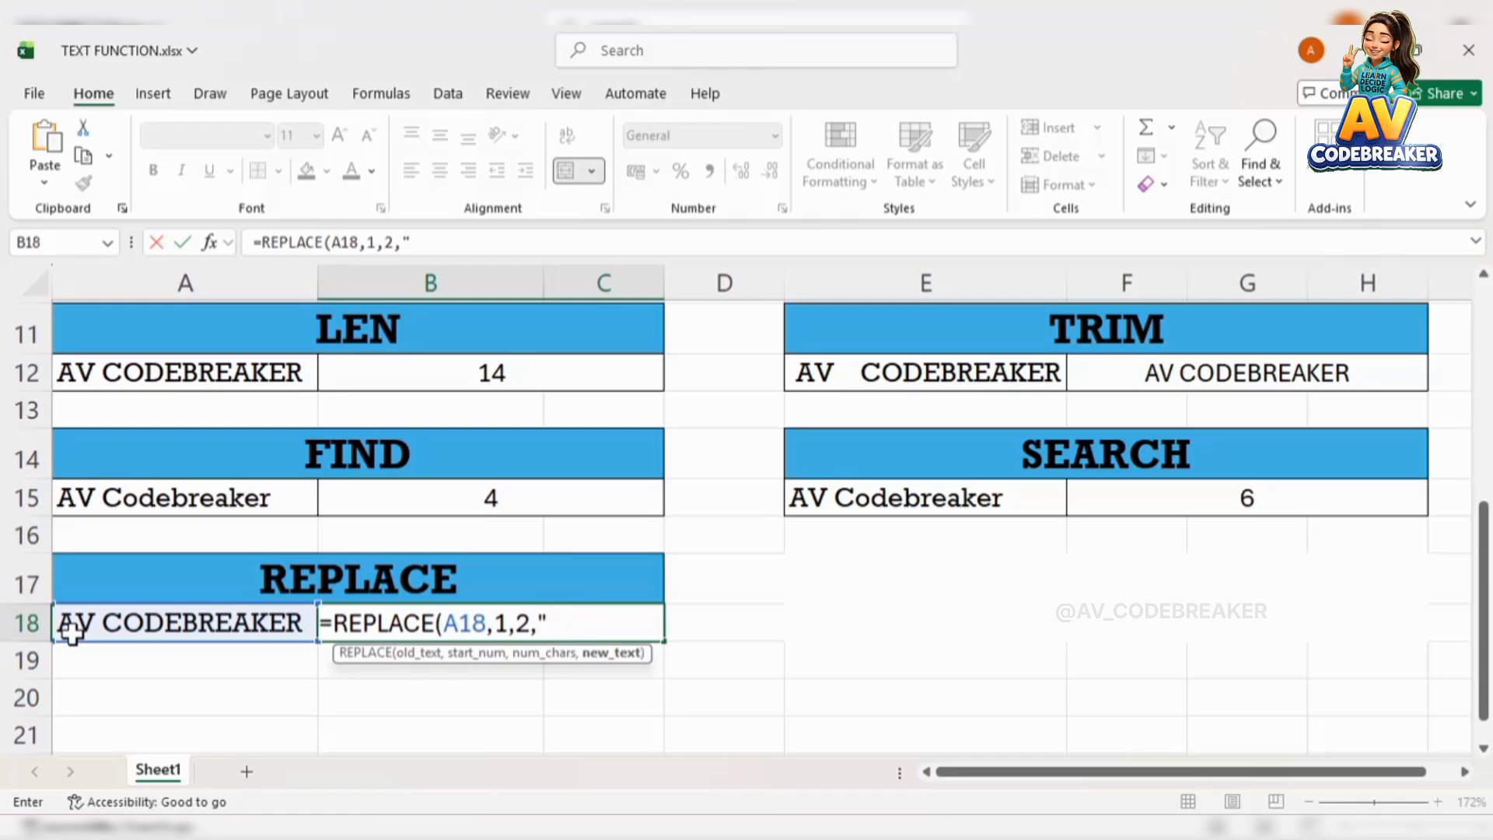
{"action": "key", "text": "Caps_Lock"}
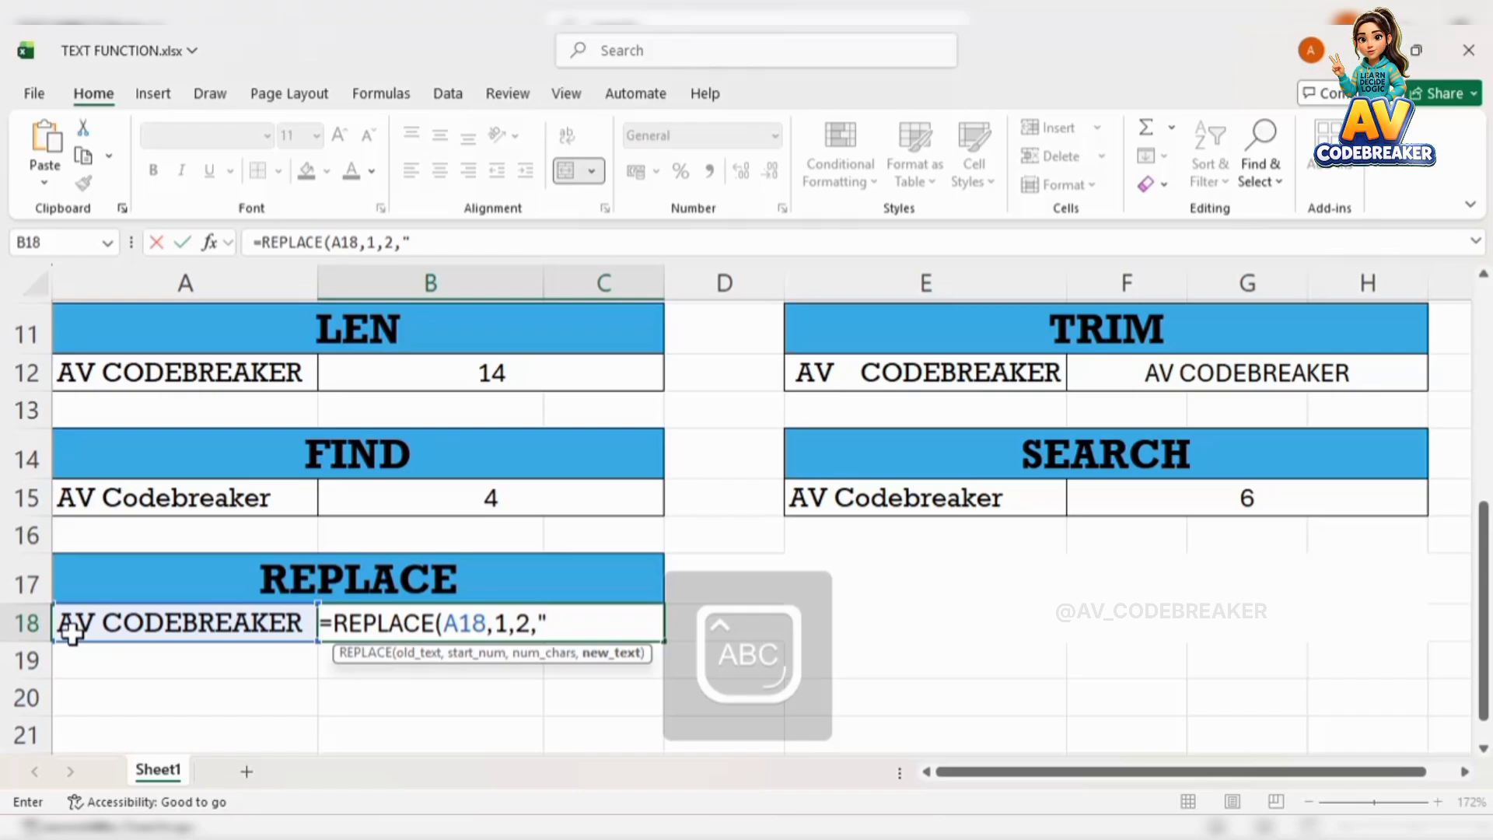
{"action": "type", "text": "VA"}
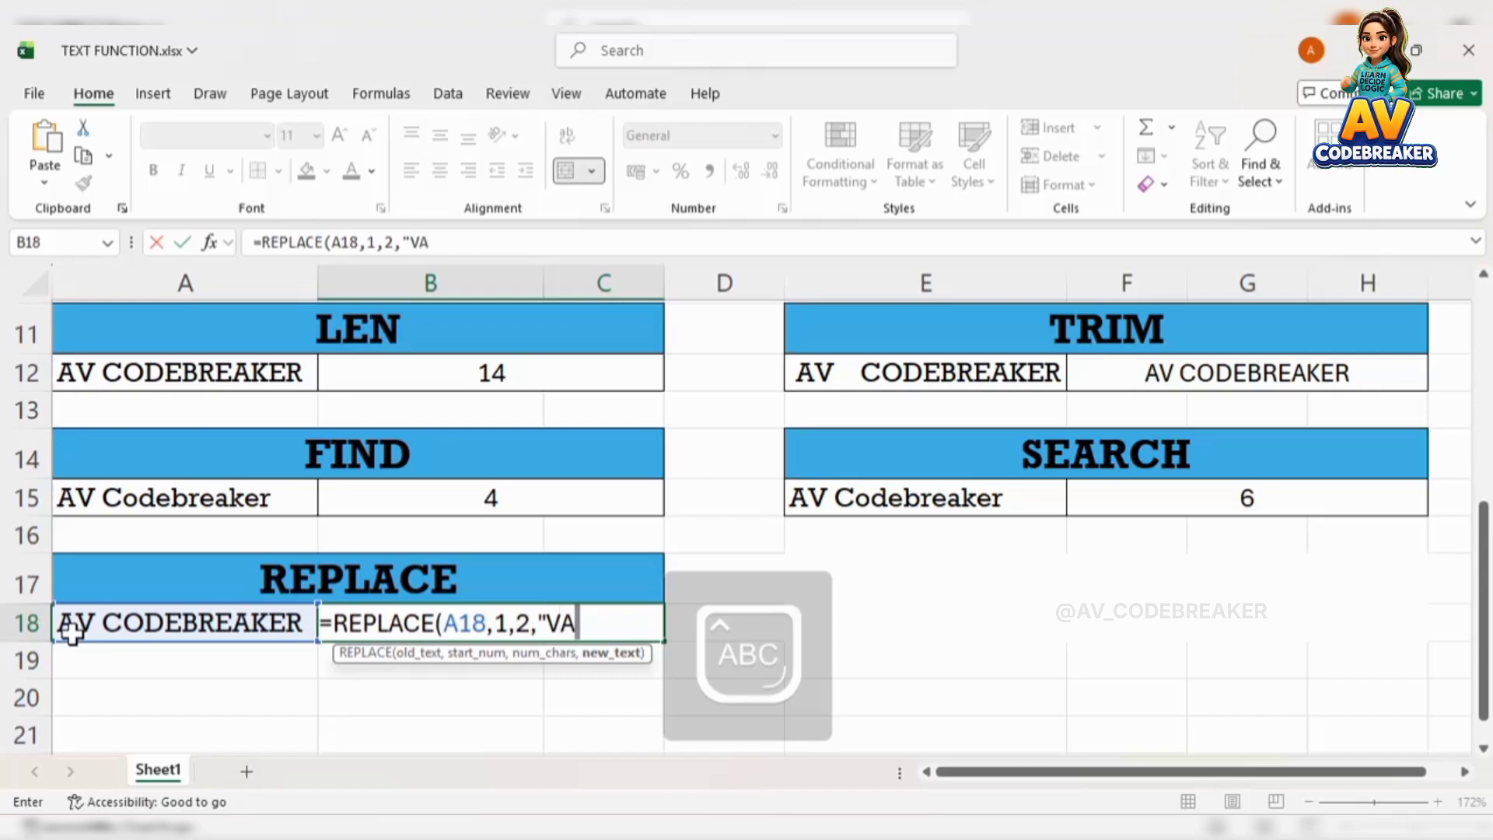
{"action": "type", "text": "\""}
{"action": "key", "text": "Caps_Lock"}
{"action": "type", "text": ")"}
{"action": "key", "text": "Return"}
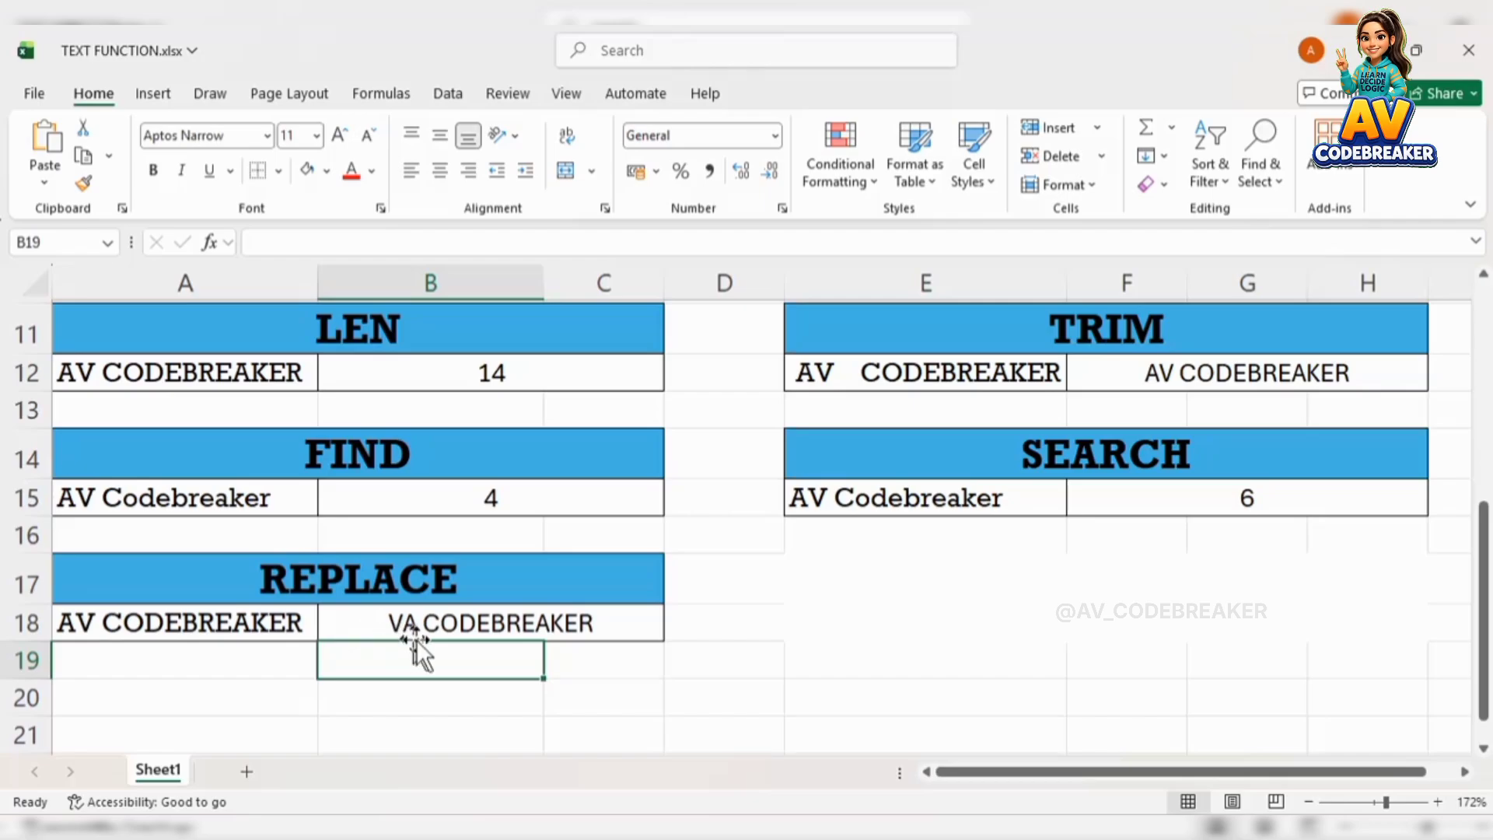
{"action": "left_click", "coordinate": [437, 623]}
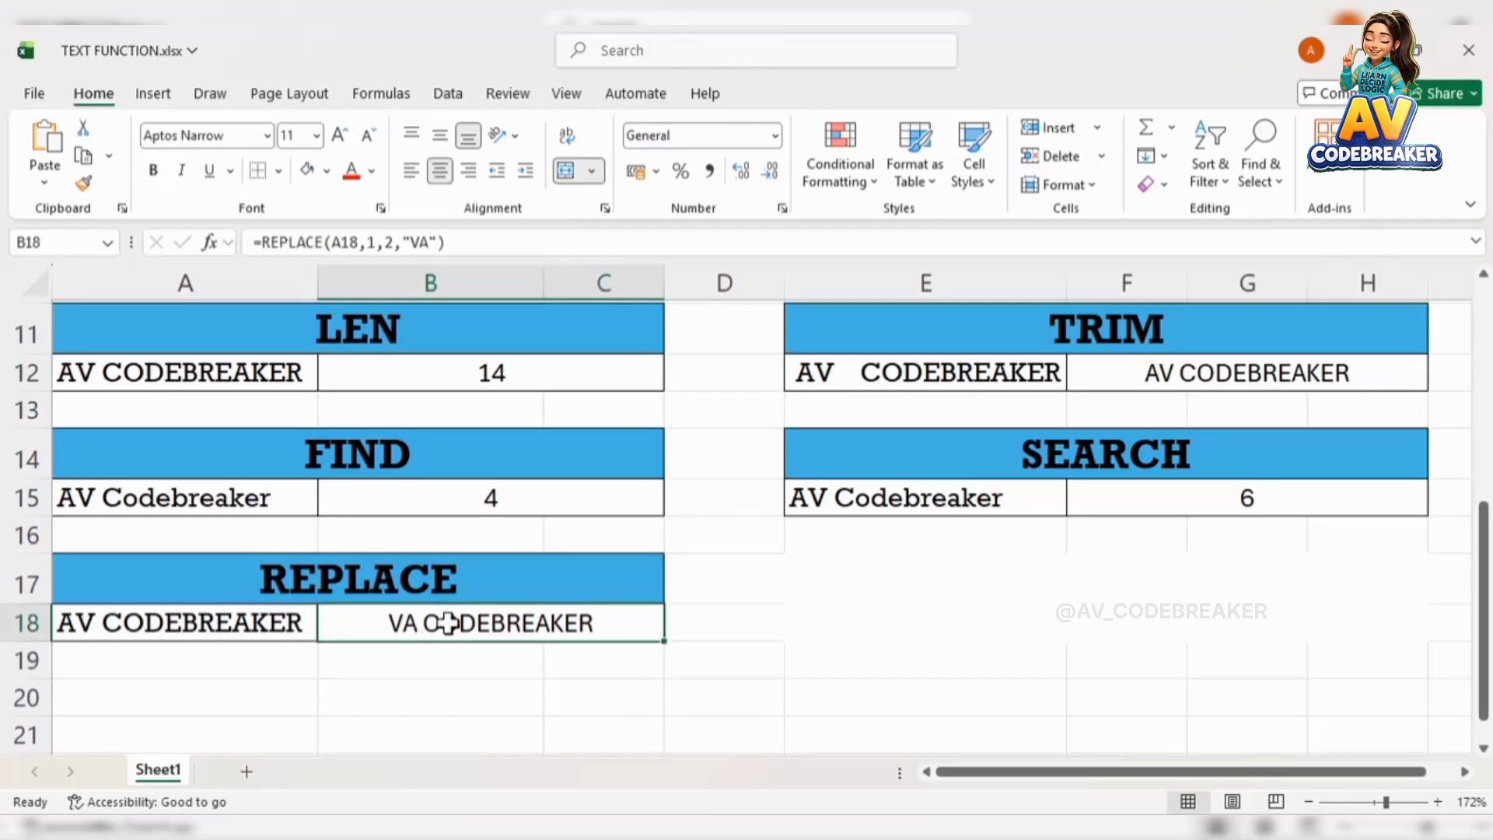
{"action": "scroll", "coordinate": [1275, 622], "scroll_direction": "up", "scroll_amount": 4}
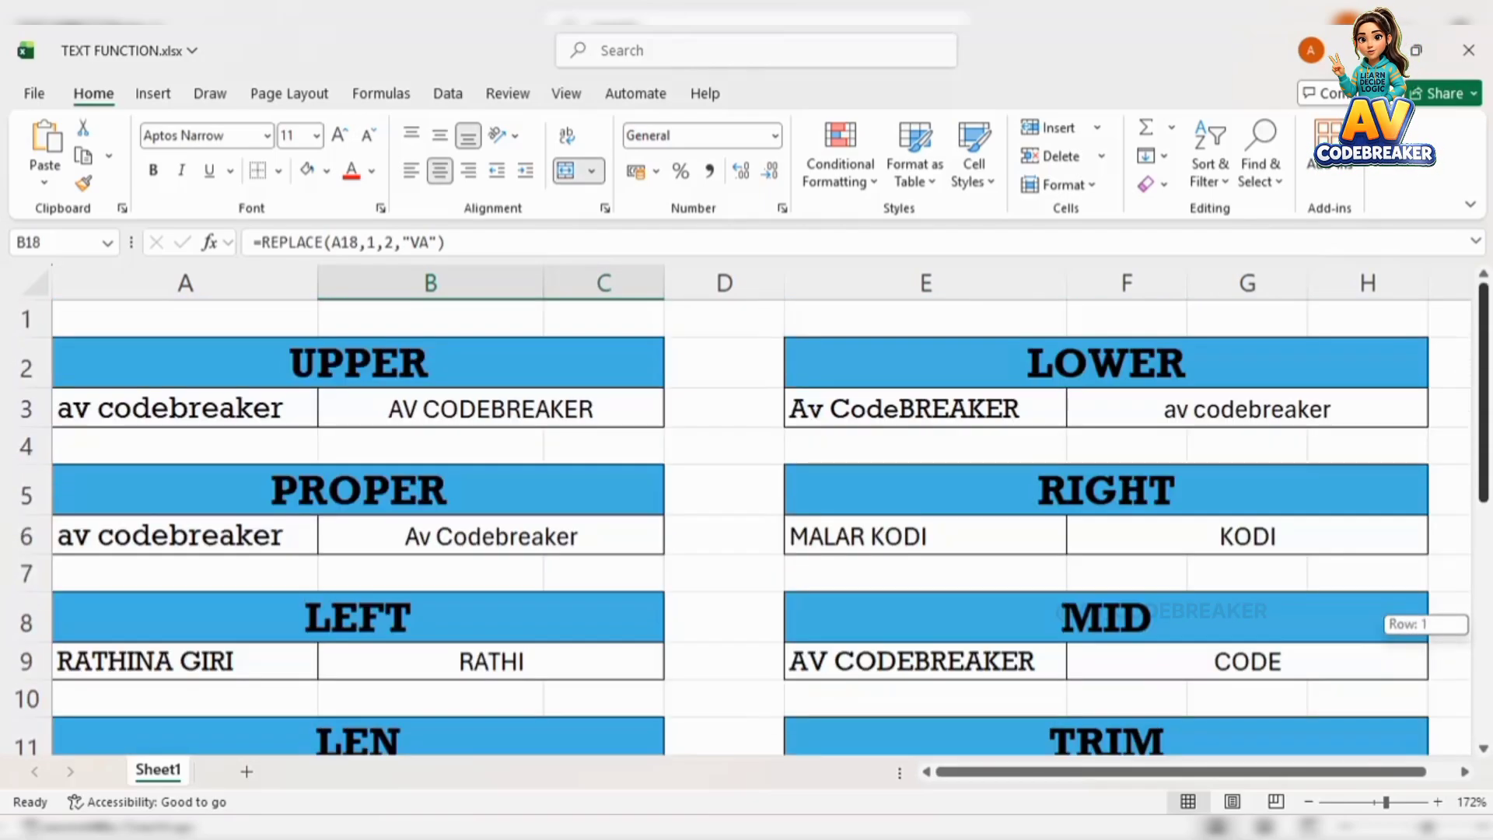